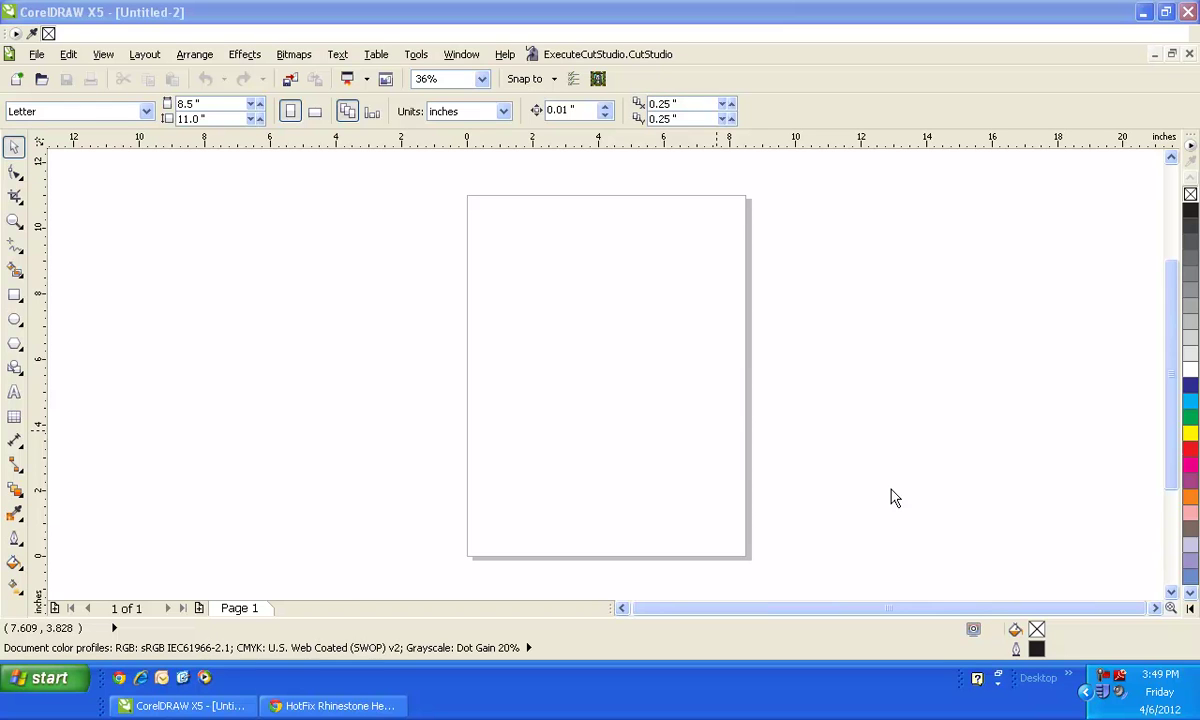
Step: Add the artistic text "SPARKLE" on the page and enlarge it proportionally to about 13 inches wide
{"action": "left_click", "coordinate": [15, 396]}
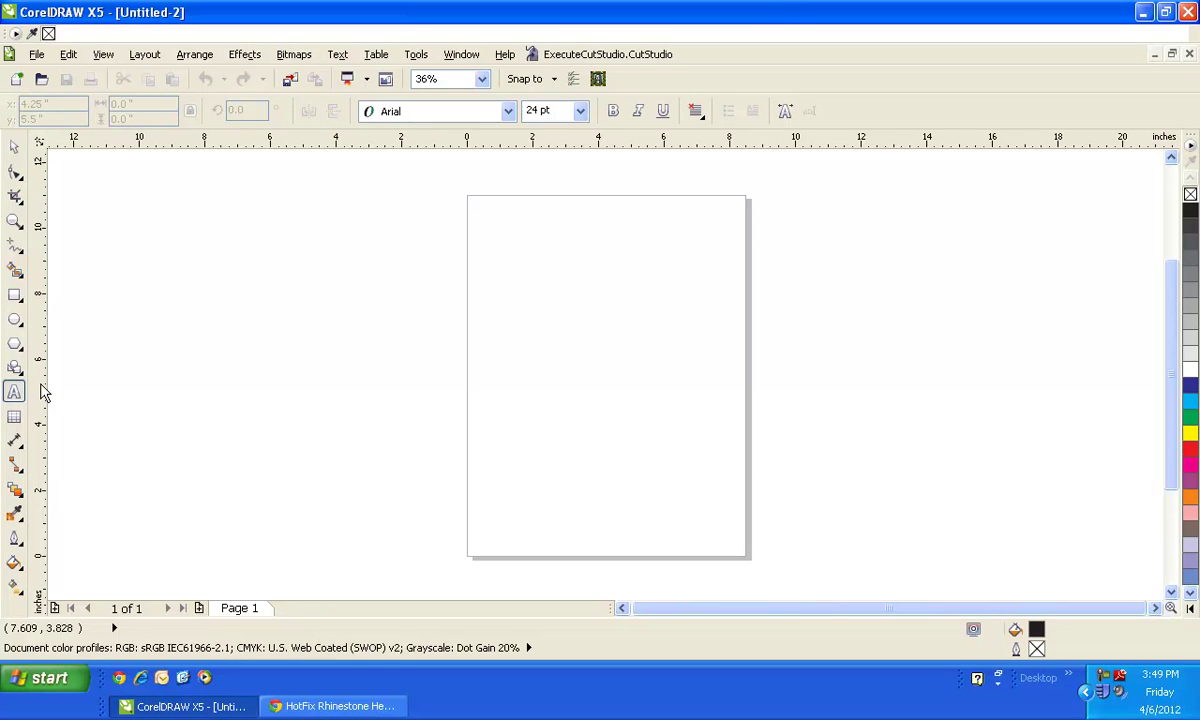
{"action": "left_click", "coordinate": [480, 345]}
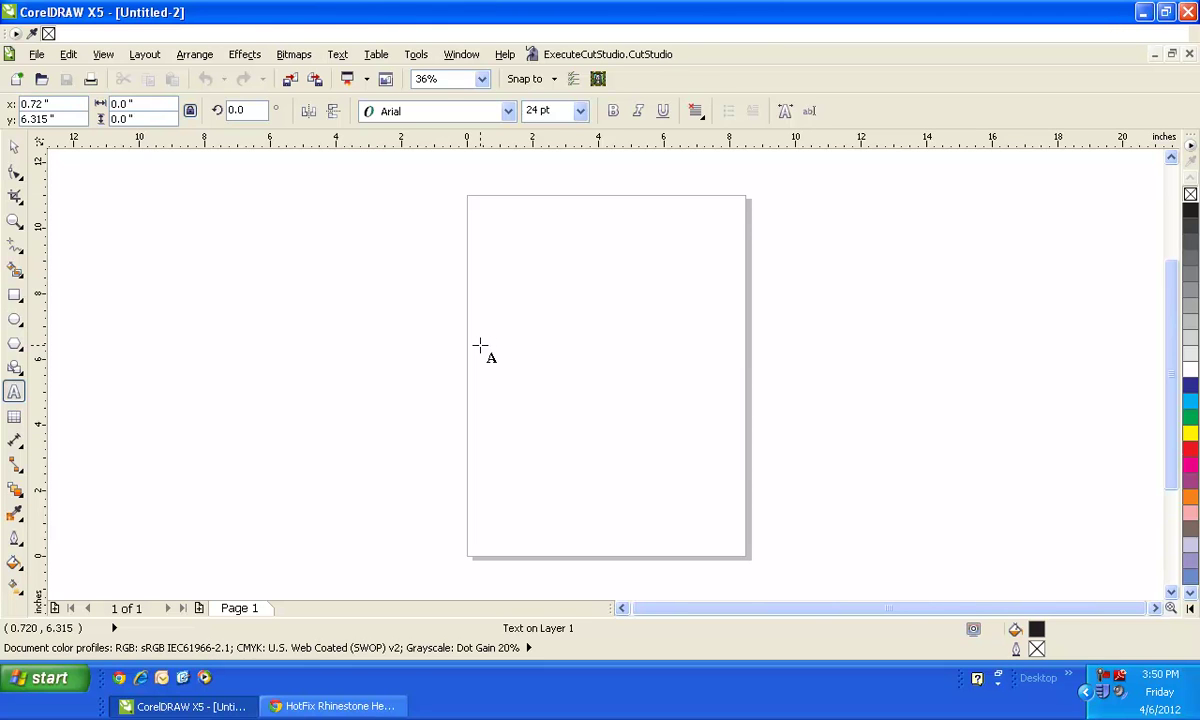
{"action": "type", "text": "SPARKLE"}
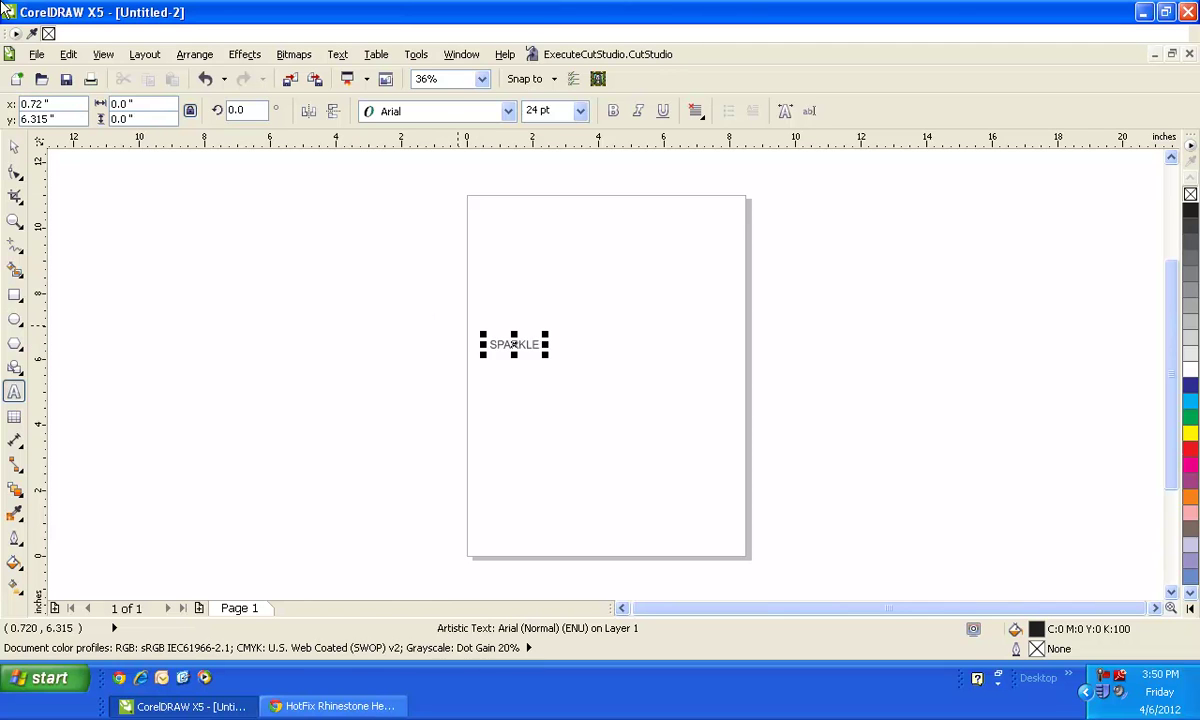
{"action": "left_click", "coordinate": [14, 147]}
{"action": "left_click_drag", "start_coordinate": [546, 354], "coordinate": [927, 544]}
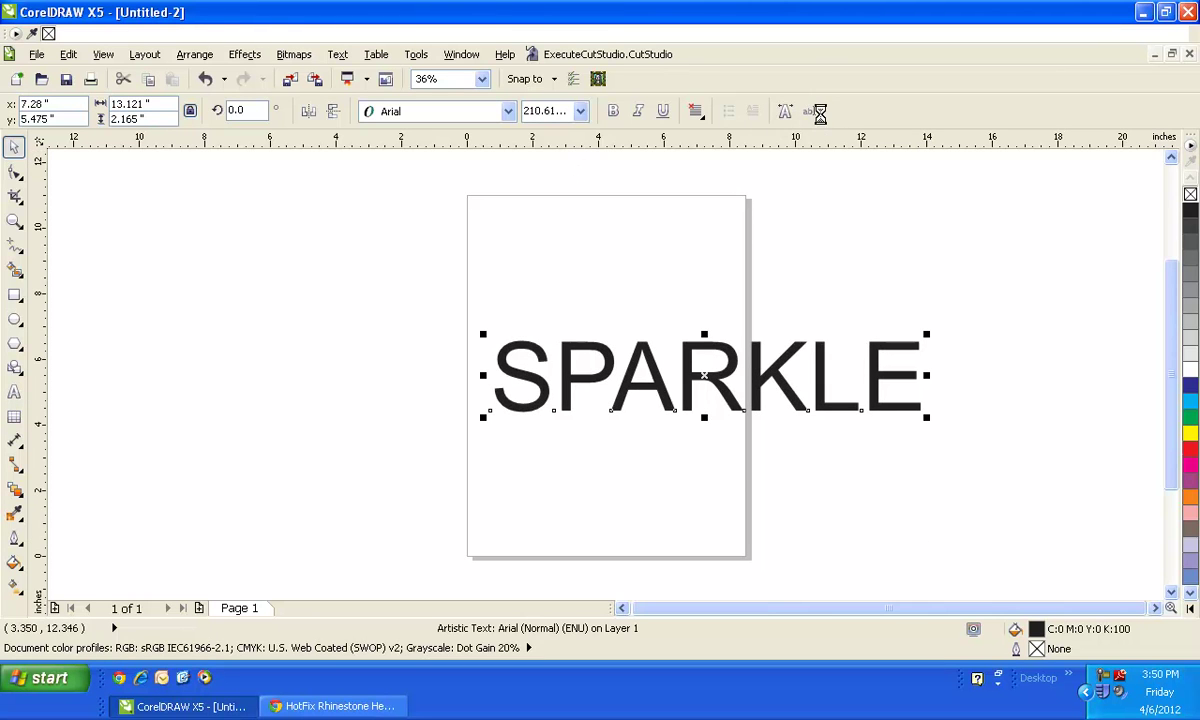
Step: Set the SPARKLE text in Arial Black and resize it to 10 inches wide by 3 inches high
{"action": "left_click", "coordinate": [809, 111]}
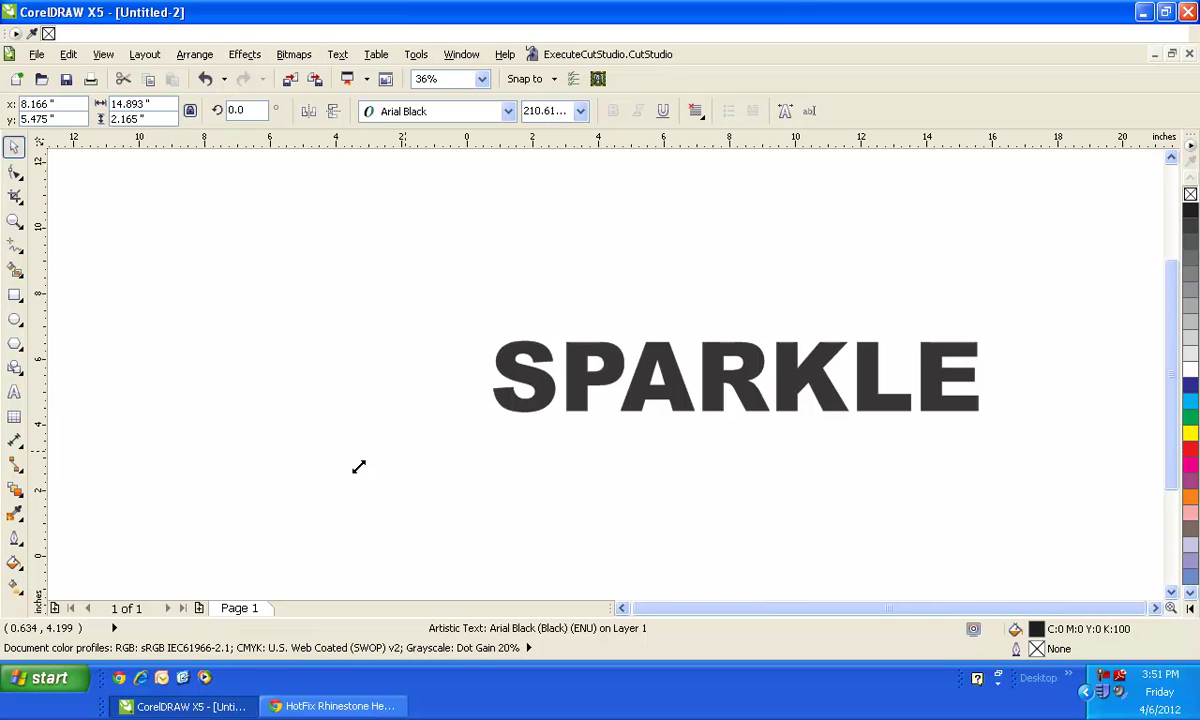
{"action": "left_click_drag", "start_coordinate": [359, 467], "coordinate": [303, 447]}
{"action": "double_click", "coordinate": [153, 103]}
{"action": "type", "text": "10"}
{"action": "key", "text": "Return"}
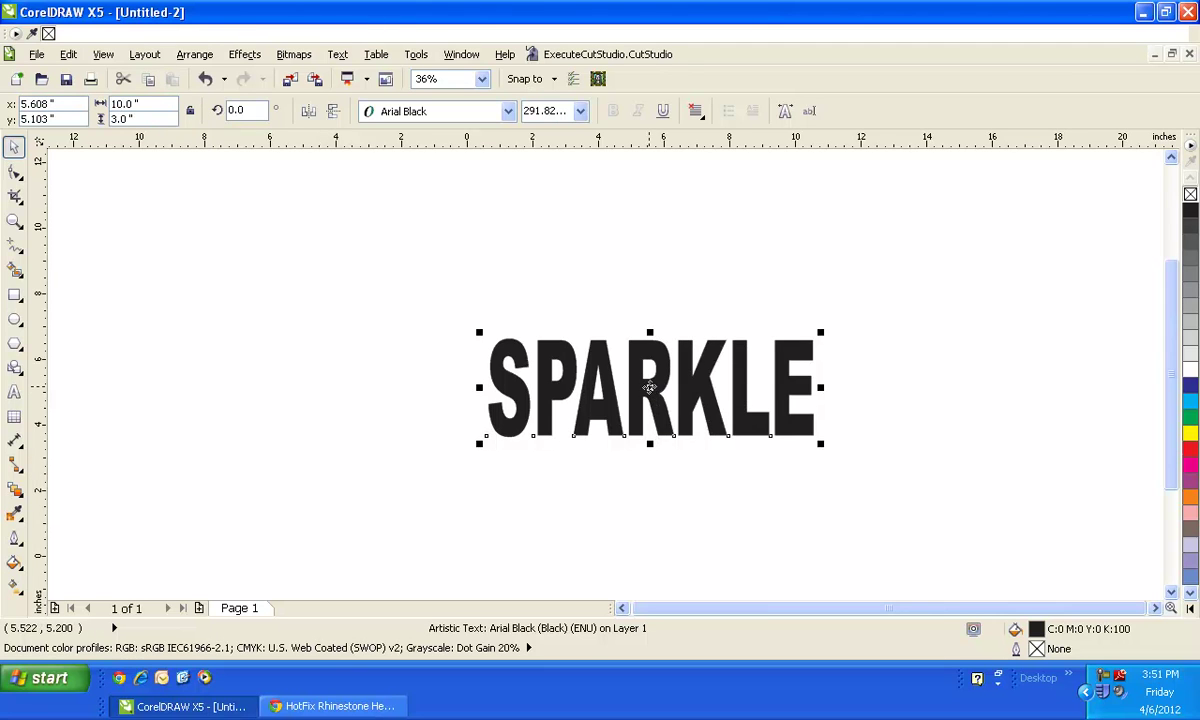
Step: Switch the drawing to wireframe display so the SPARKLE lettering appears as outlines
{"action": "left_click", "coordinate": [14, 221]}
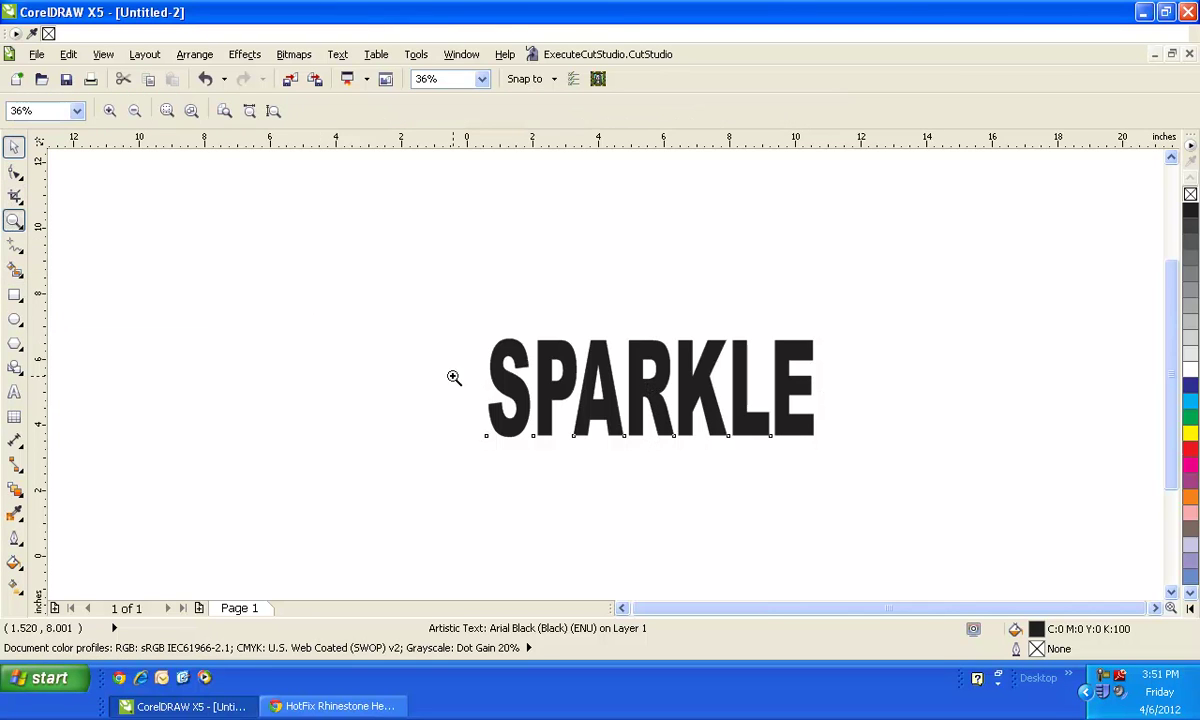
{"action": "left_click_drag", "start_coordinate": [455, 327], "coordinate": [822, 458]}
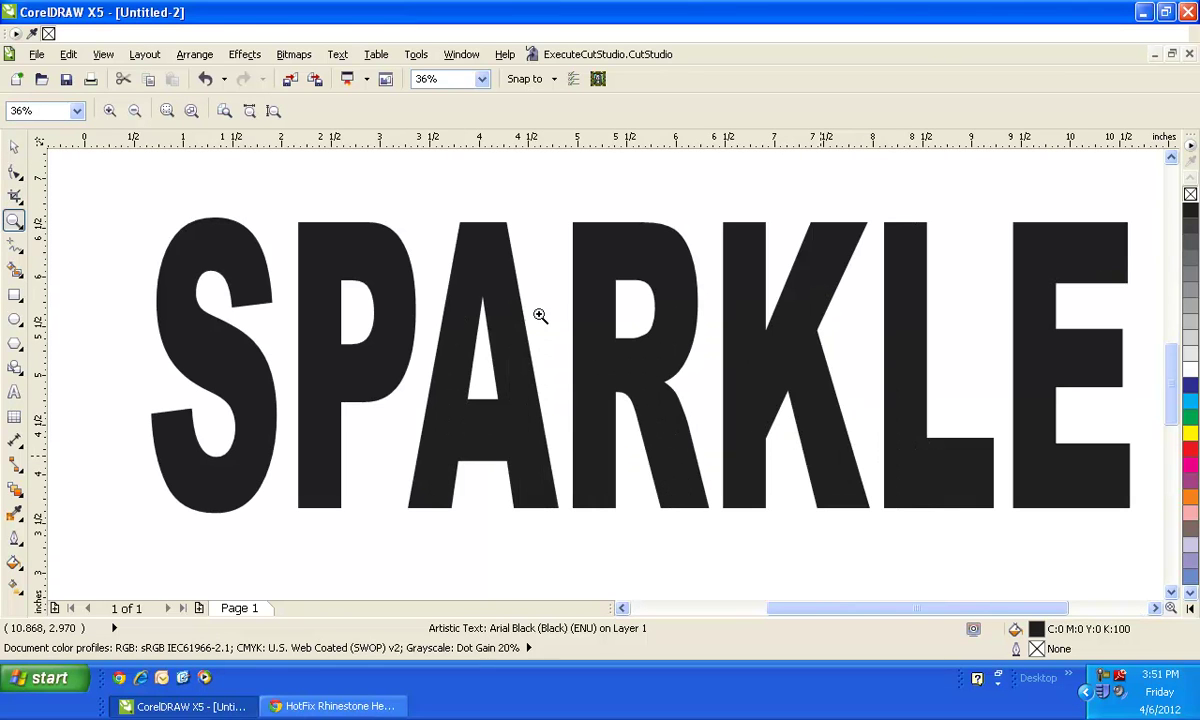
{"action": "left_click", "coordinate": [15, 148]}
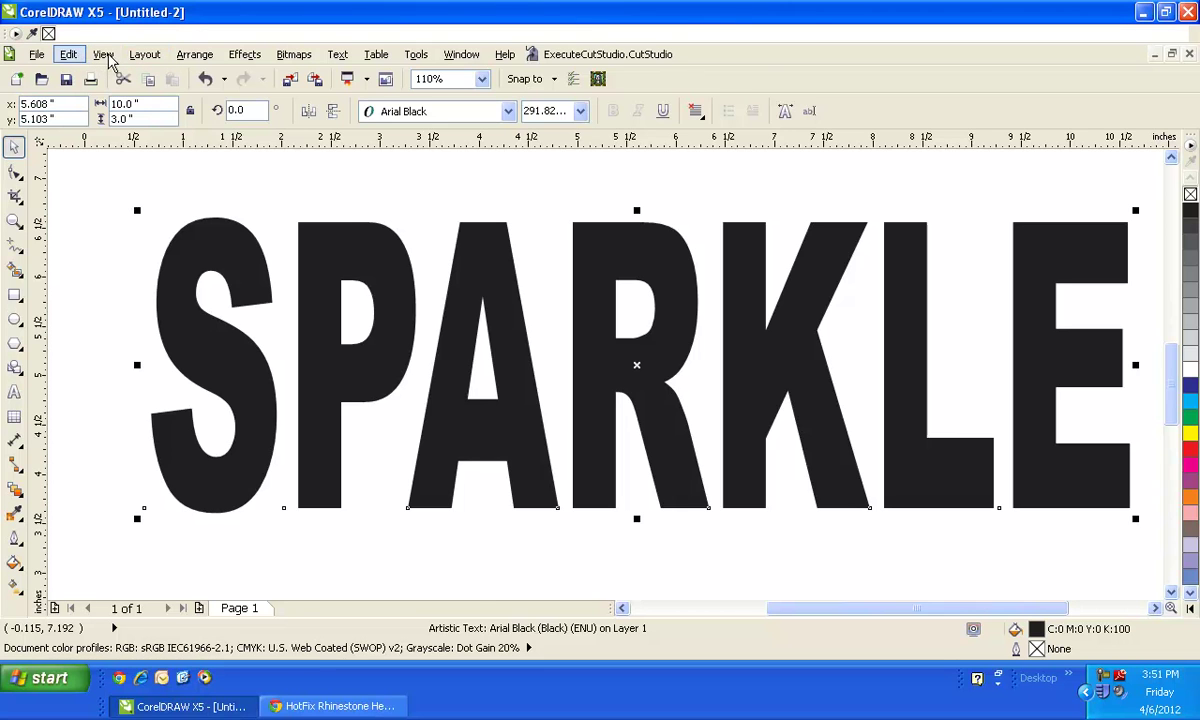
{"action": "left_click", "coordinate": [104, 56]}
{"action": "left_click", "coordinate": [106, 57]}
{"action": "left_click", "coordinate": [140, 96]}
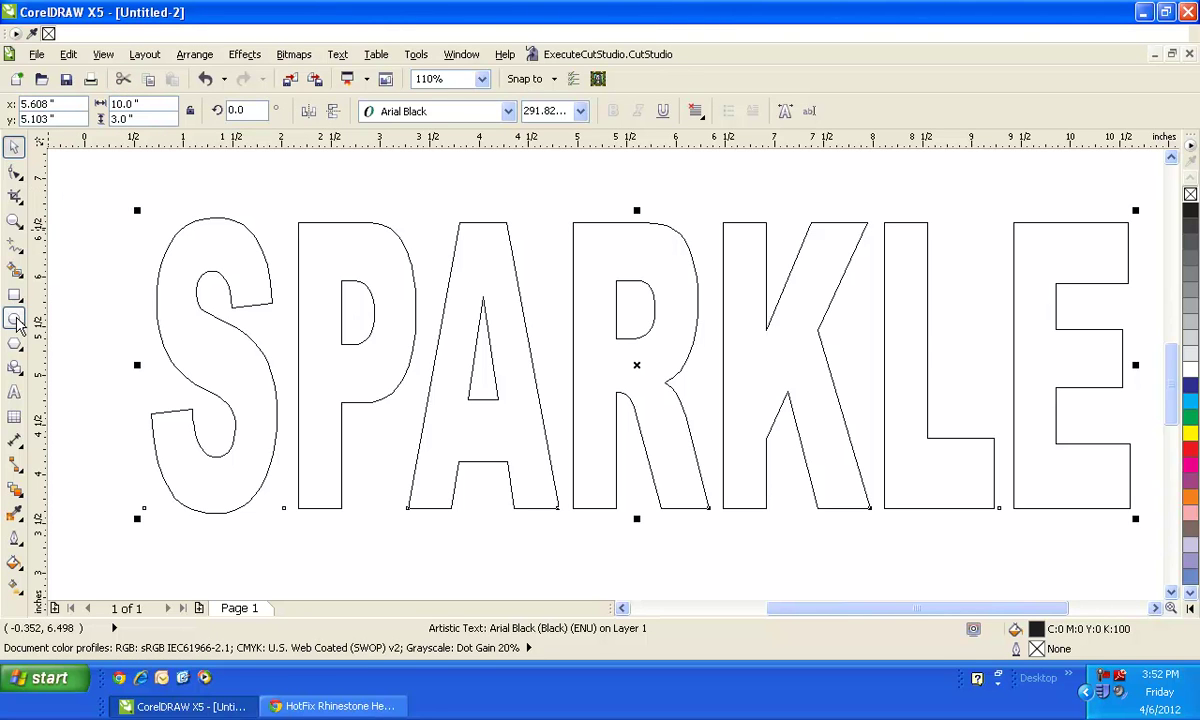
Step: Draw a circle about 0.51 inch across just outside the upper left of the letter S
{"action": "left_click", "coordinate": [15, 319]}
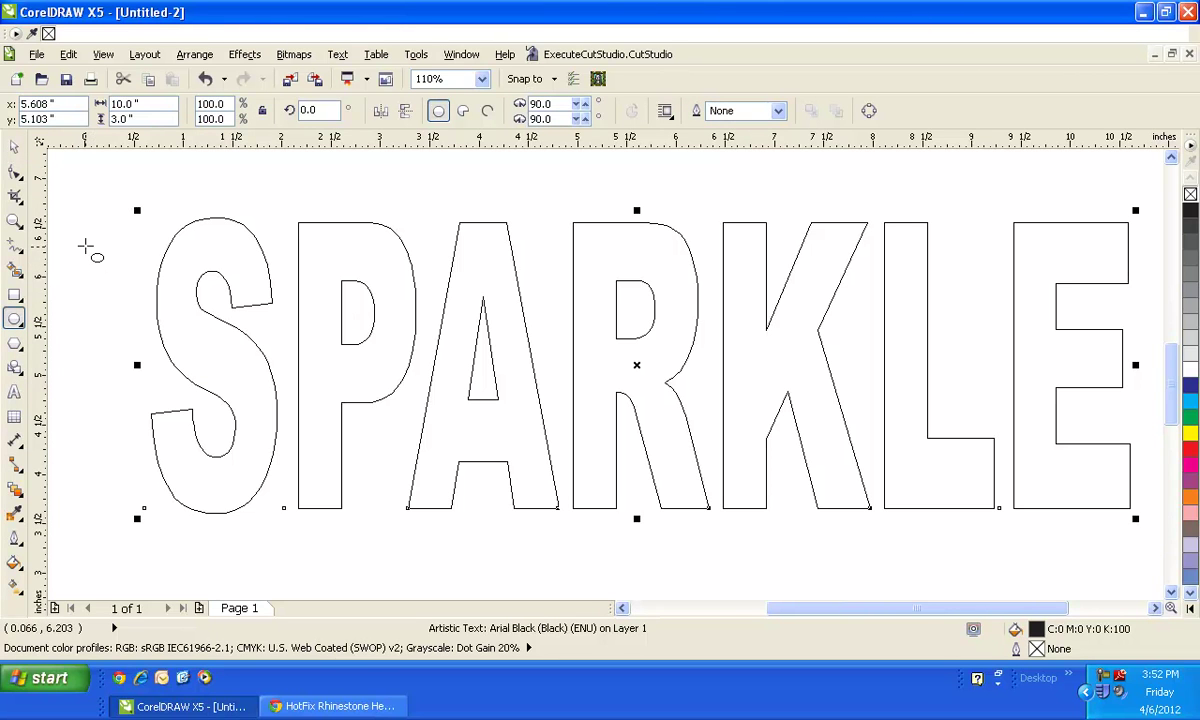
{"action": "mouse_move", "coordinate": [88, 238]}
{"action": "left_mouse_down"}
{"action": "mouse_move", "coordinate": [125, 276]}
{"action": "mouse_move", "coordinate": [104, 288]}
{"action": "left_mouse_up"}
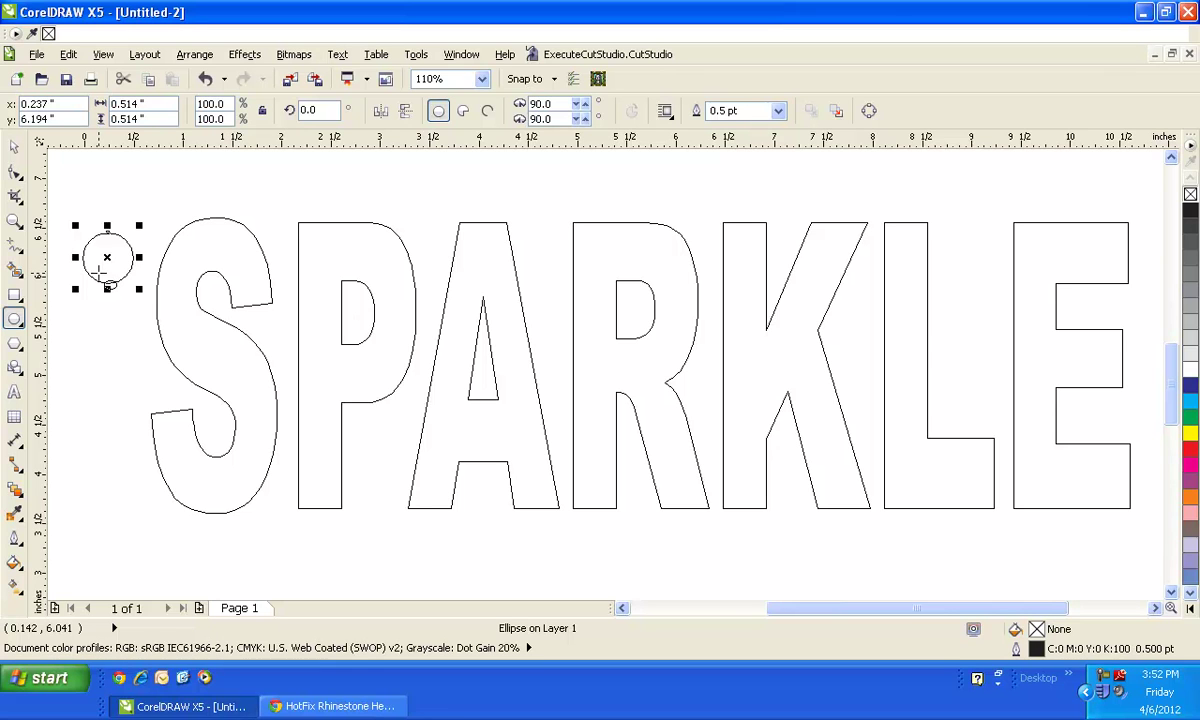
Step: Check the hole sizes in the Stahls' rhinestone PDF size chart in Chrome, and return to CorelDRAW
{"action": "left_click", "coordinate": [345, 706]}
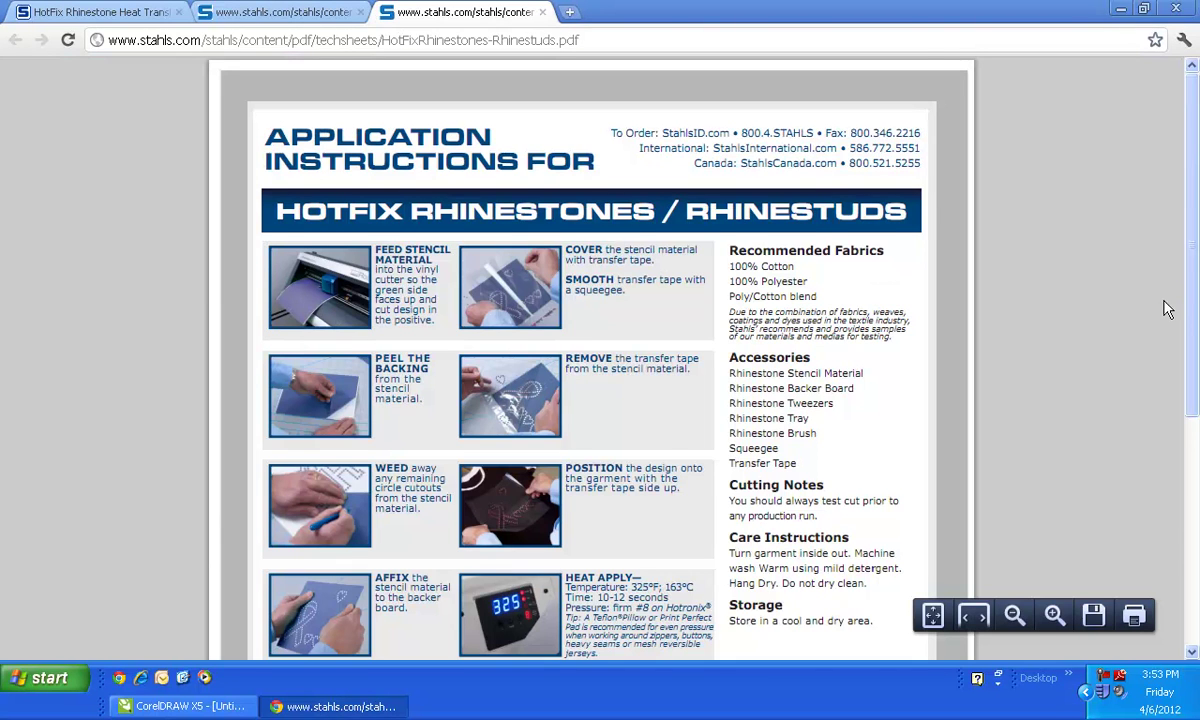
{"action": "left_click_drag", "start_coordinate": [1178, 312], "coordinate": [1176, 469]}
{"action": "scroll", "coordinate": [1176, 469], "scroll_direction": "down", "scroll_amount": 2}
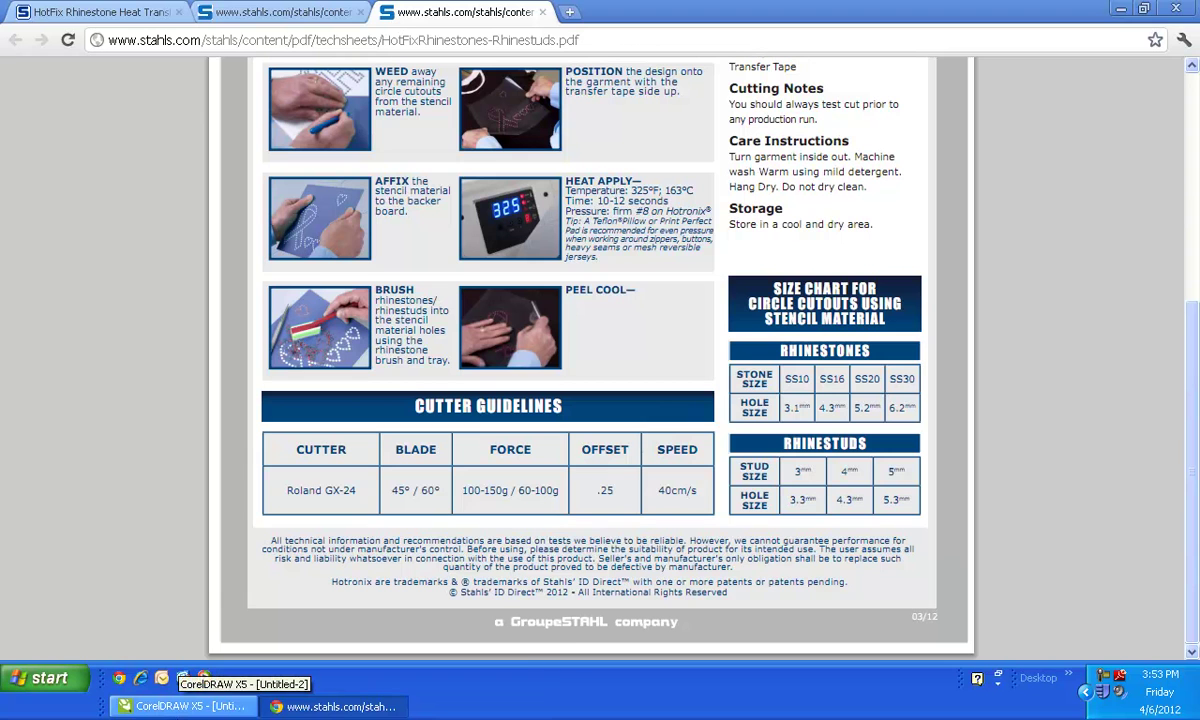
{"action": "left_click", "coordinate": [180, 706]}
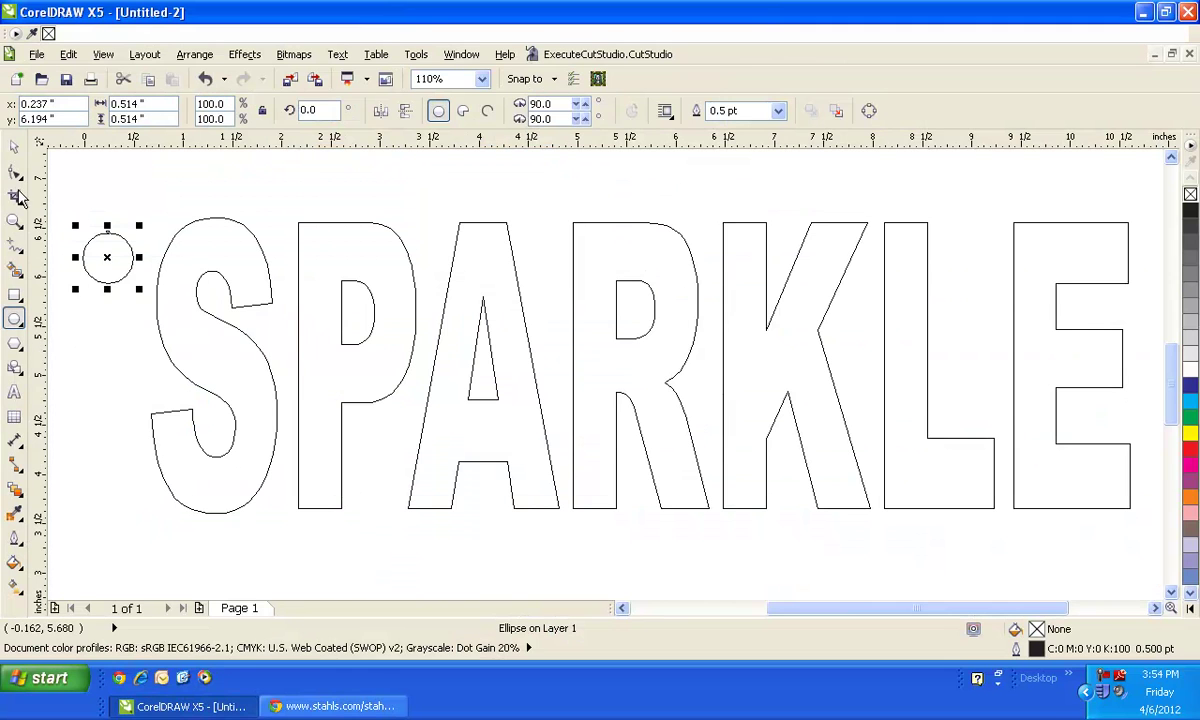
Step: Try setting the circle's width to 3.3 mm without locked proportions, and undo the resize
{"action": "key", "text": "space"}
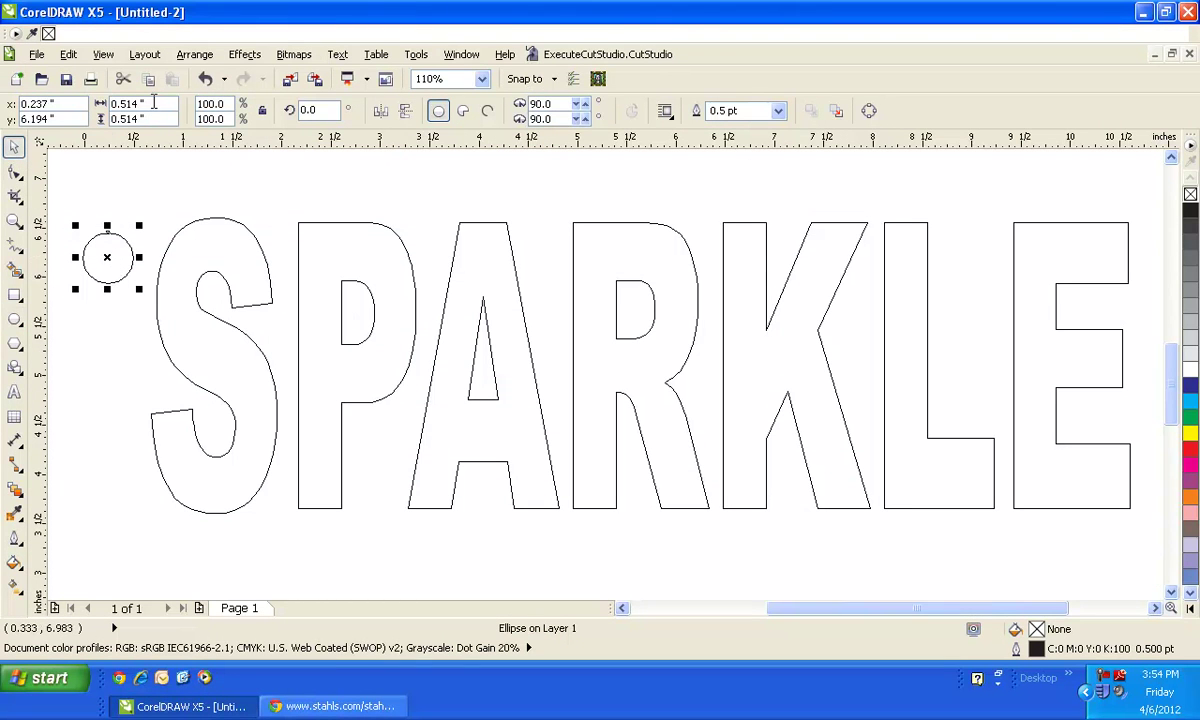
{"action": "left_click_drag", "start_coordinate": [145, 104], "coordinate": [103, 104]}
{"action": "type", "text": "3.3MM"}
{"action": "key", "text": "Return"}
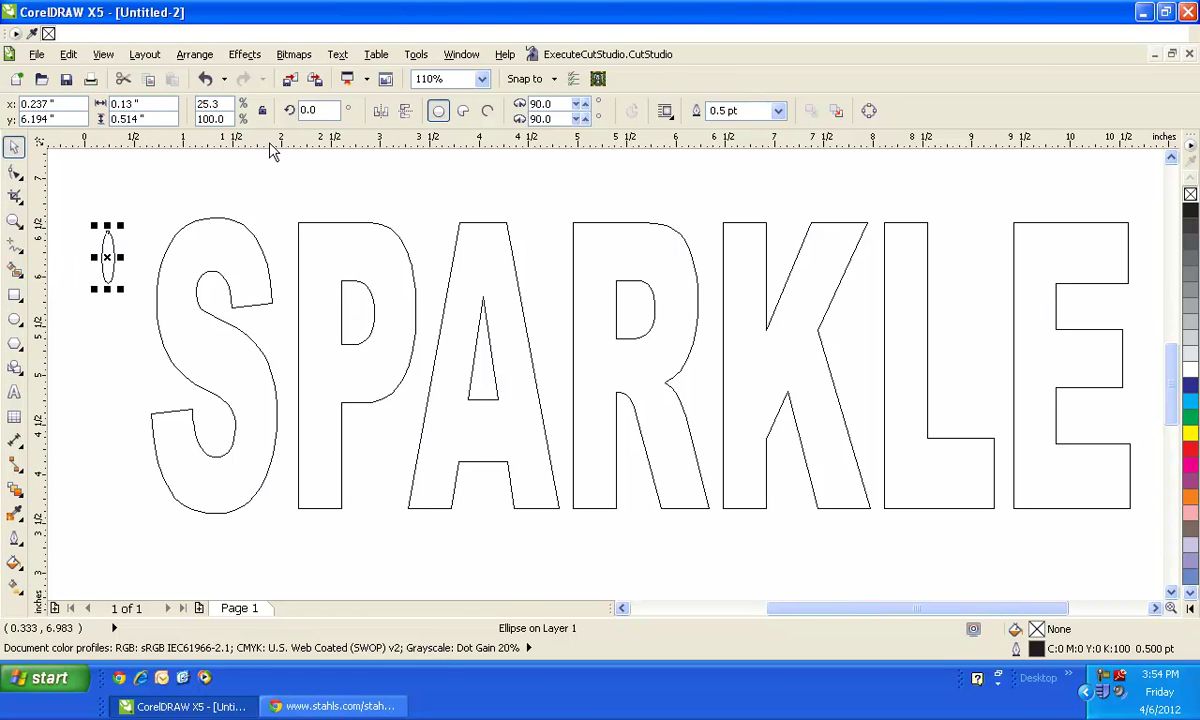
{"action": "left_click", "coordinate": [204, 80]}
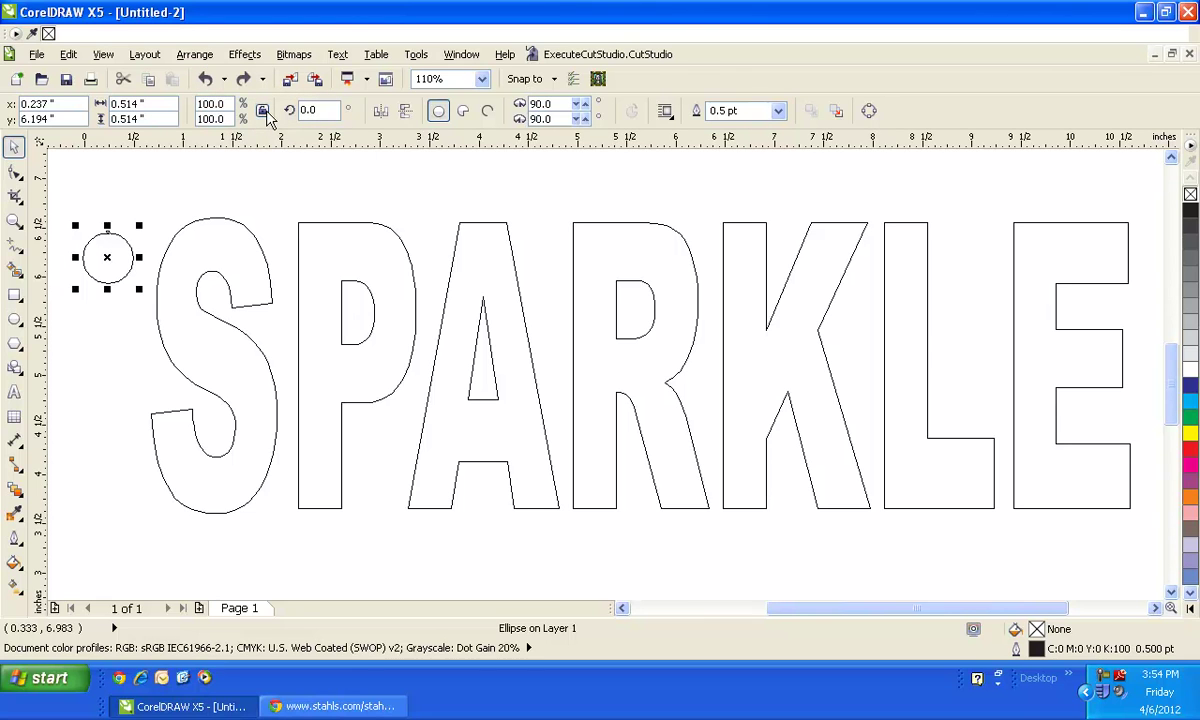
Step: Lock the circle's proportions and set its width to 3.33 mm
{"action": "left_click", "coordinate": [264, 112]}
{"action": "left_click_drag", "start_coordinate": [146, 104], "coordinate": [113, 108]}
{"action": "type", "text": "3.33MM"}
{"action": "key", "text": "Return"}
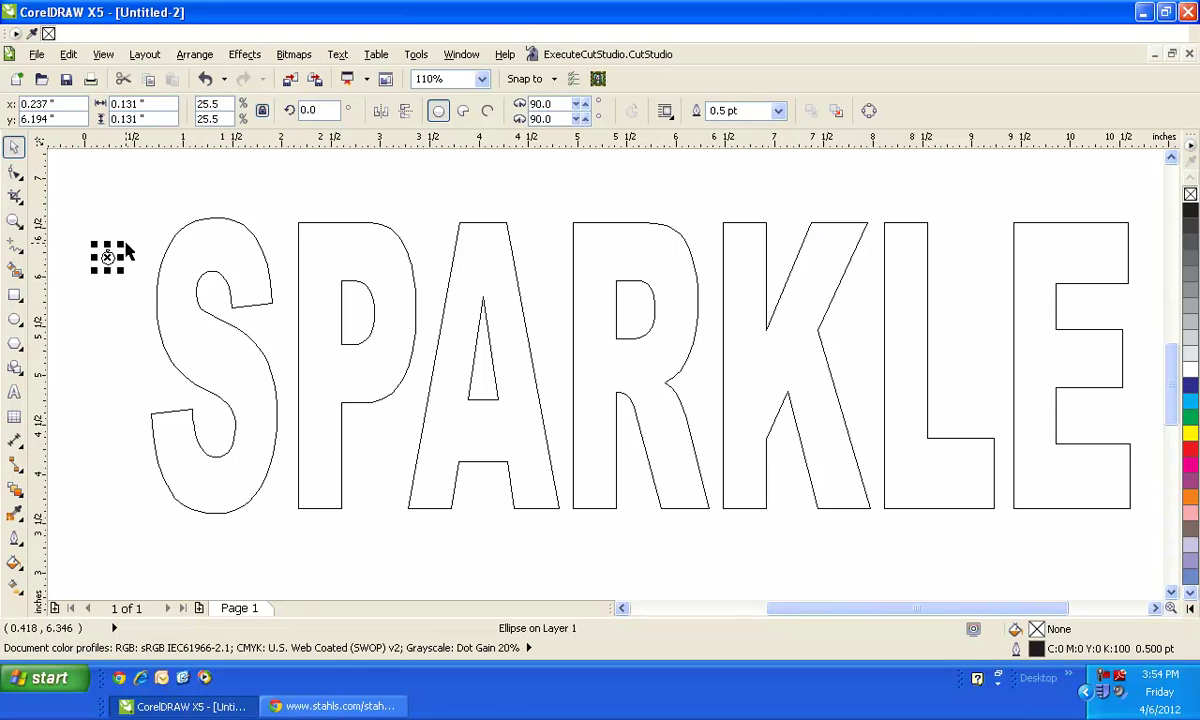
Step: Make three copies of the small circle, spacing them around the outside of the S's upper left curve
{"action": "left_click_drag", "start_coordinate": [108, 259], "coordinate": [133, 222]}
{"action": "right_click", "coordinate": [133, 222]}
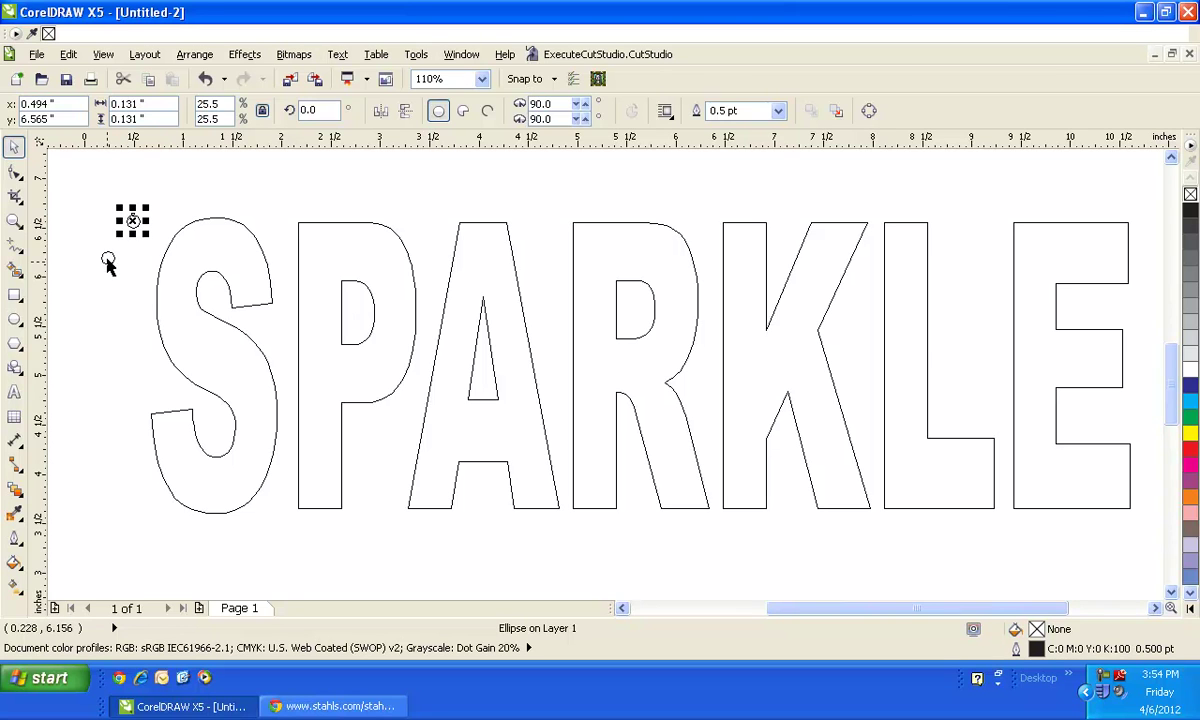
{"action": "left_click", "coordinate": [108, 258]}
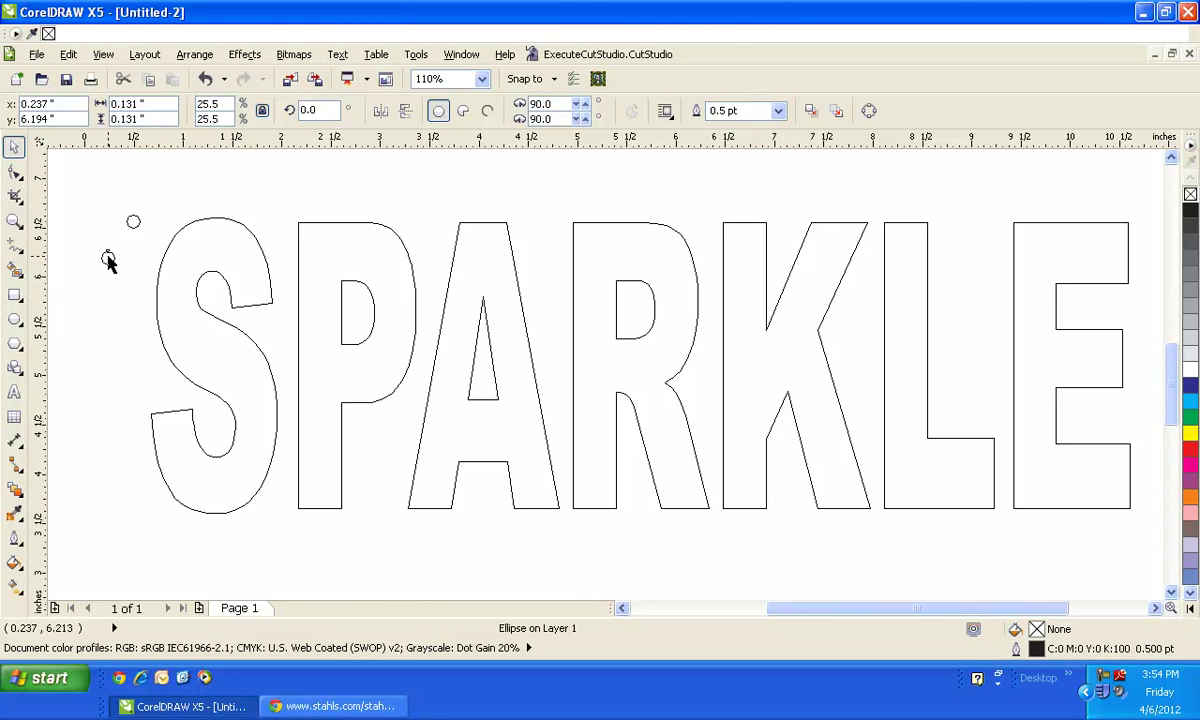
{"action": "left_click_drag", "start_coordinate": [110, 262], "coordinate": [108, 303]}
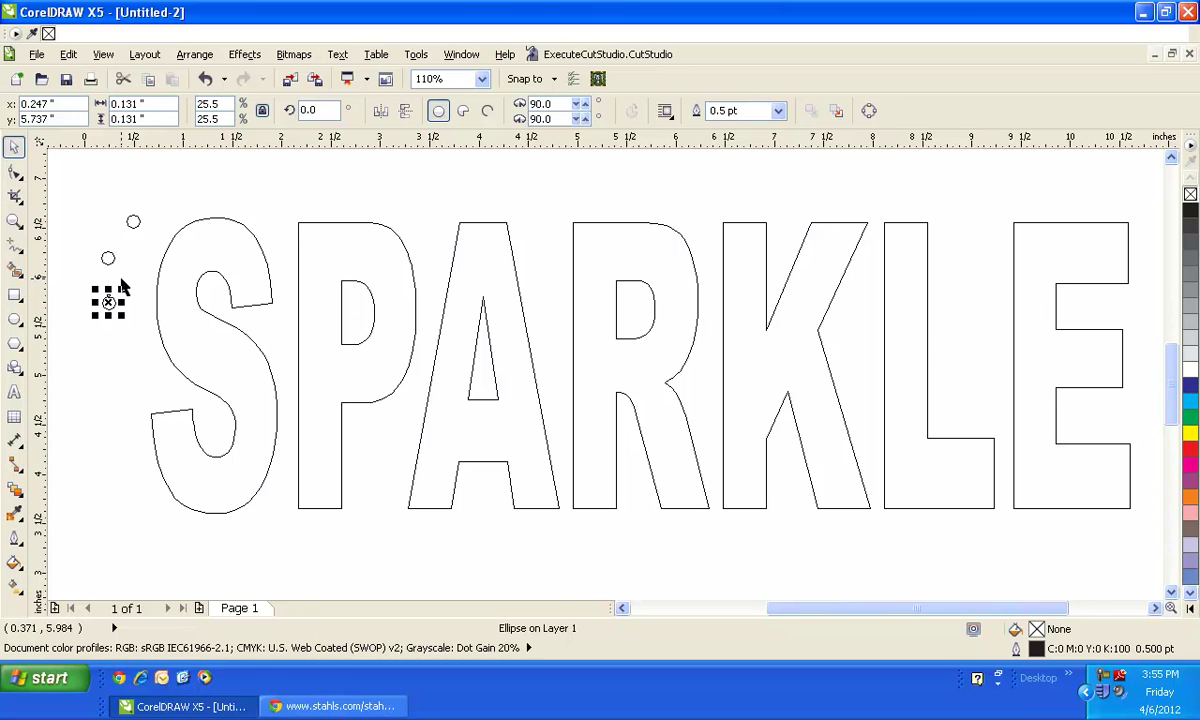
{"action": "left_click", "coordinate": [131, 220]}
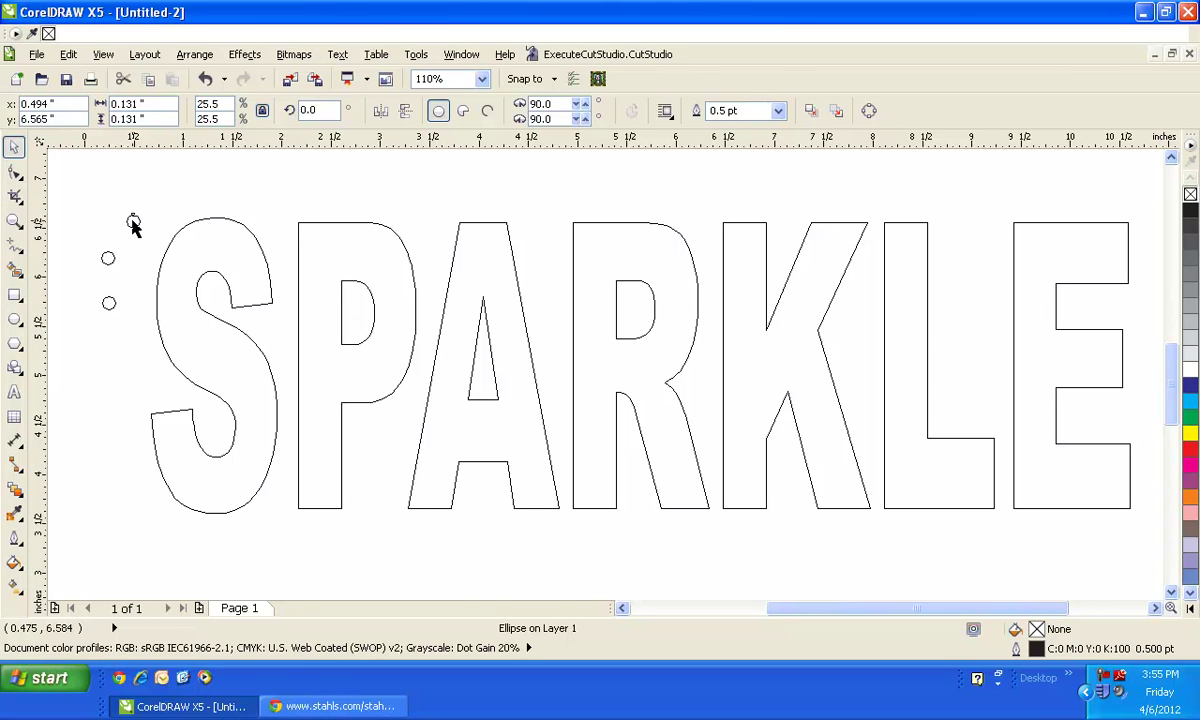
{"action": "left_click_drag", "start_coordinate": [133, 222], "coordinate": [178, 205]}
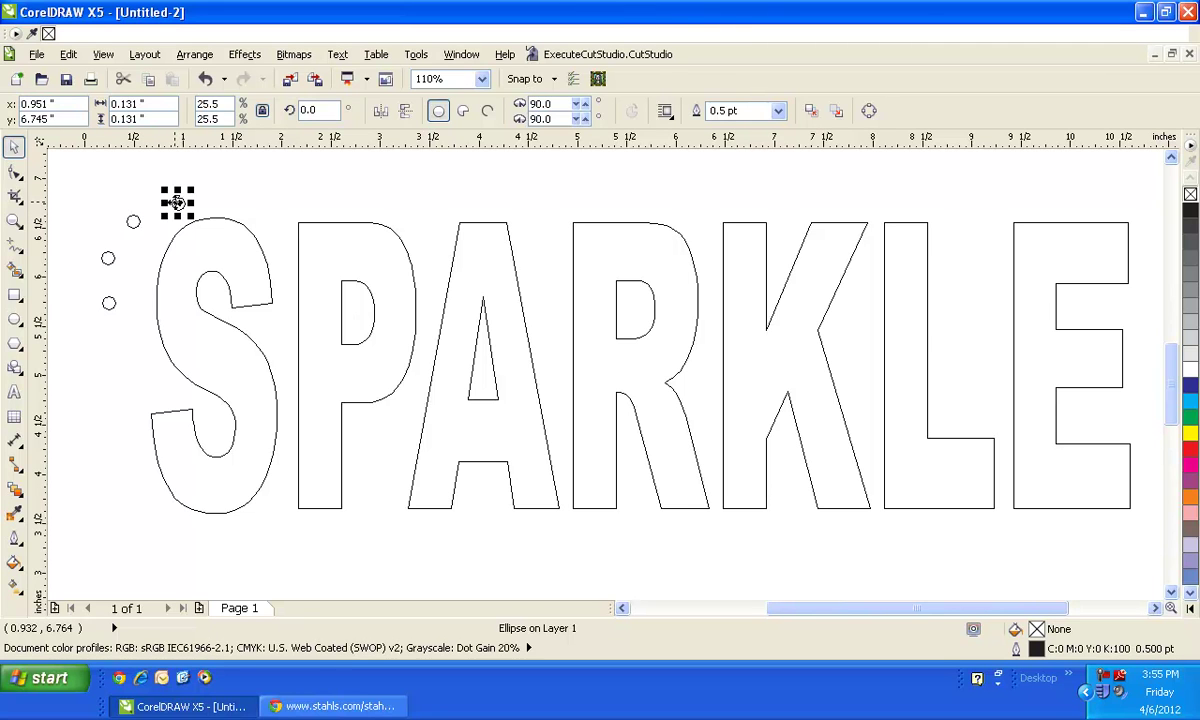
Step: Delete the two lower circles beside the S, keeping the two nearest its top
{"action": "left_click", "coordinate": [120, 260]}
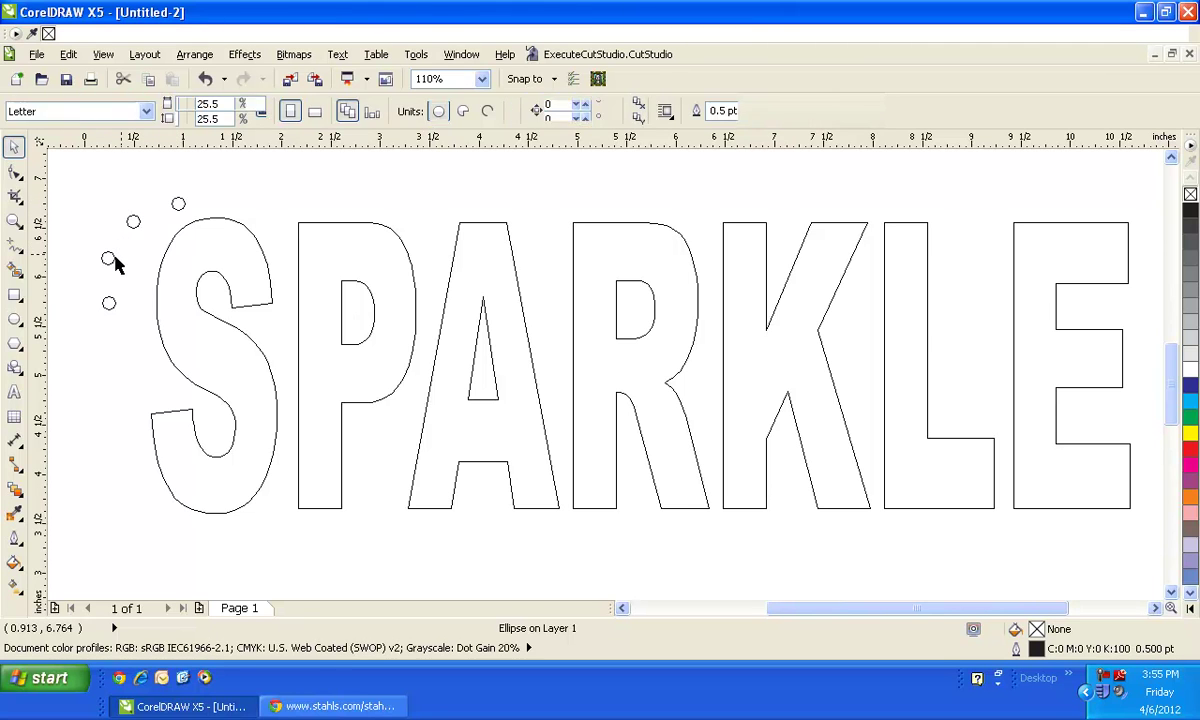
{"action": "left_click", "coordinate": [109, 260]}
{"action": "left_click", "coordinate": [98, 282]}
{"action": "left_click", "coordinate": [113, 306]}
{"action": "key", "text": "Delete"}
{"action": "key", "text": "Delete"}
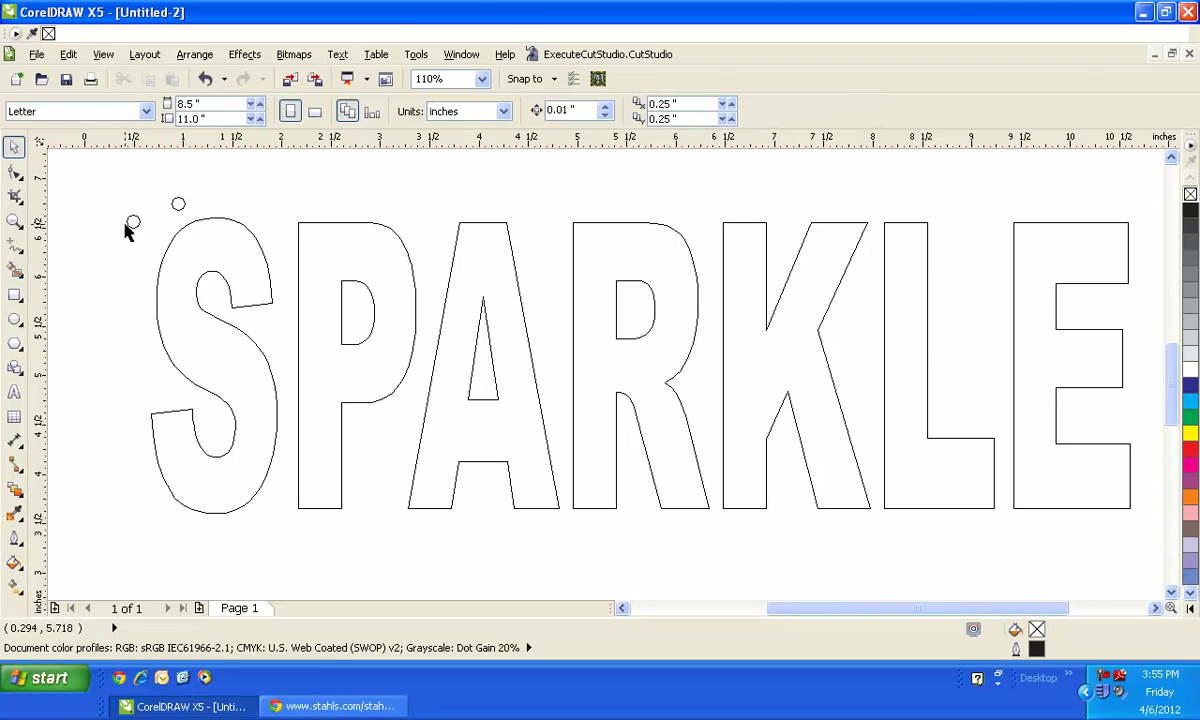
Step: Blend the two remaining small circles into each other using 20 steps
{"action": "left_click", "coordinate": [131, 223]}
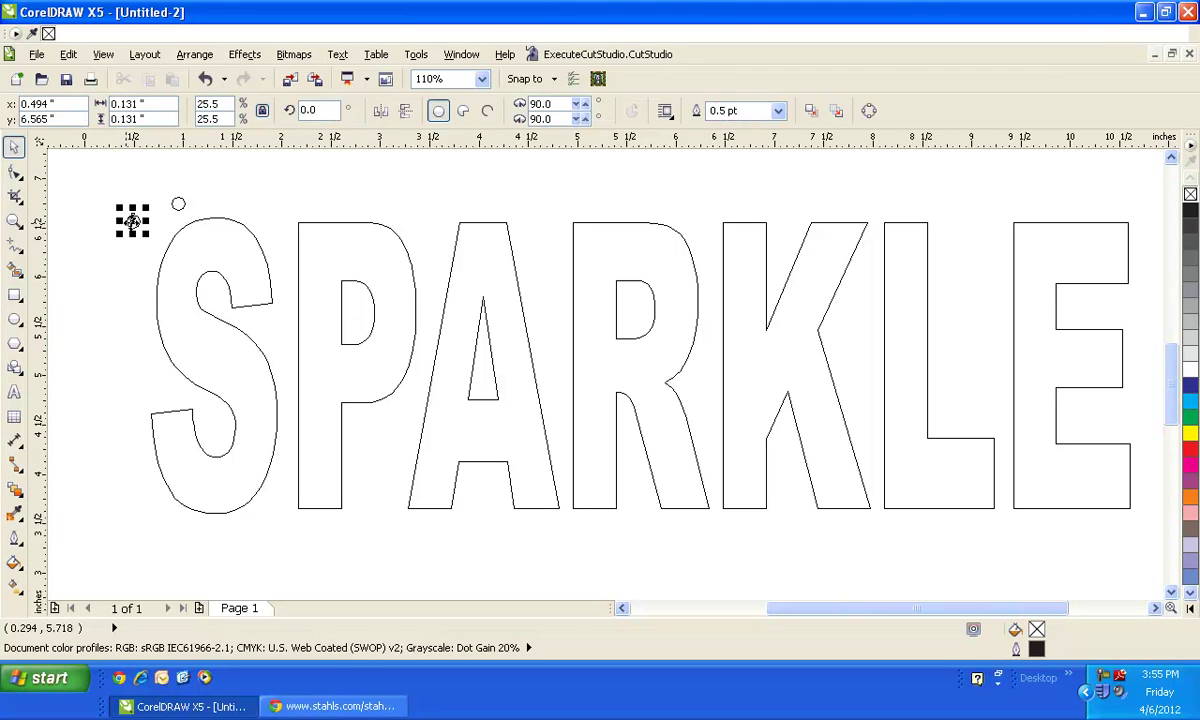
{"action": "left_click", "coordinate": [133, 221]}
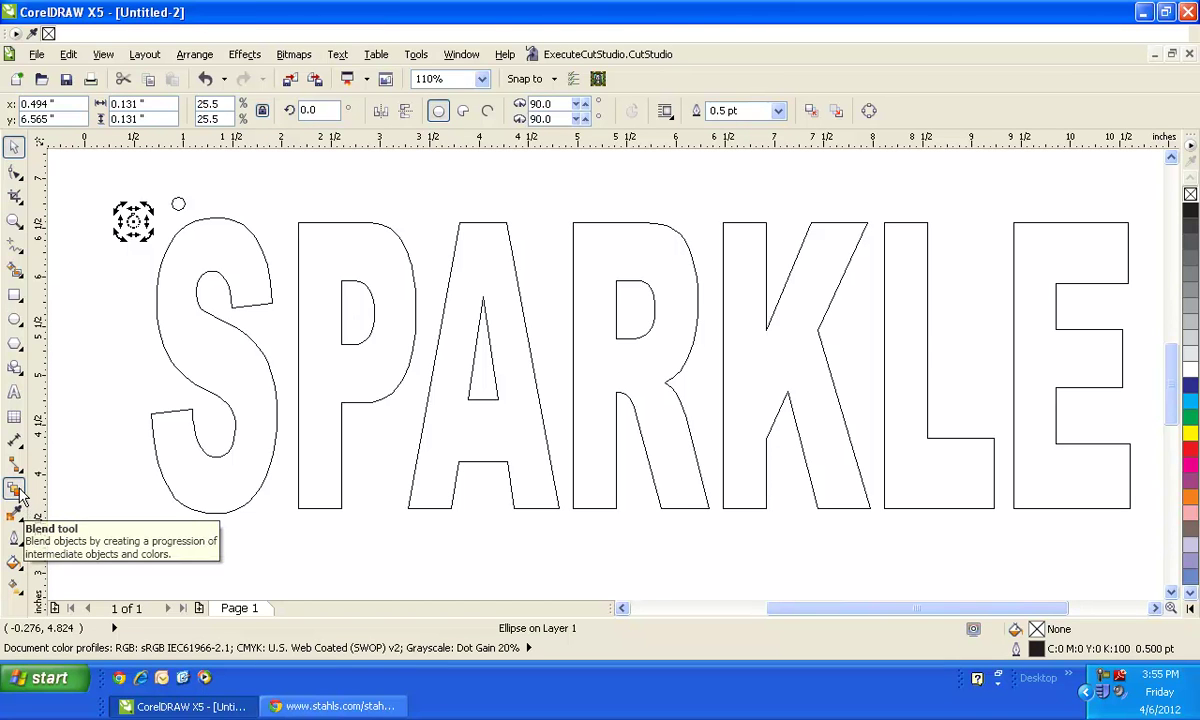
{"action": "left_click", "coordinate": [20, 494]}
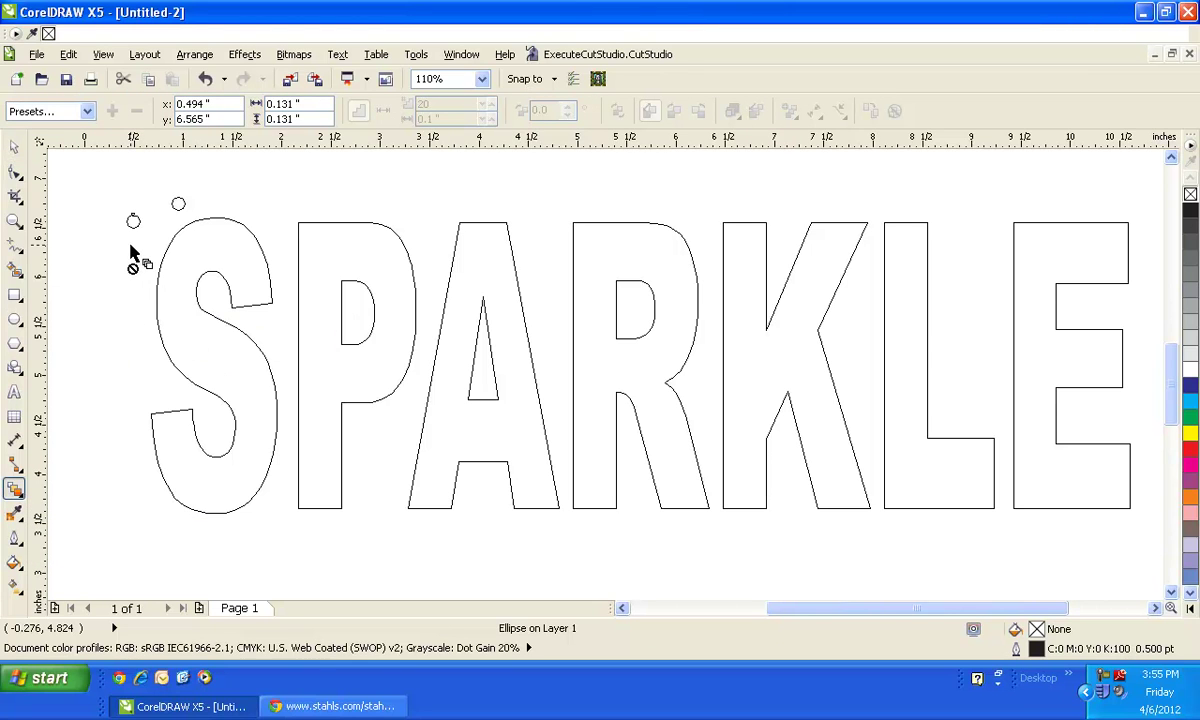
{"action": "left_click_drag", "start_coordinate": [137, 231], "coordinate": [179, 207]}
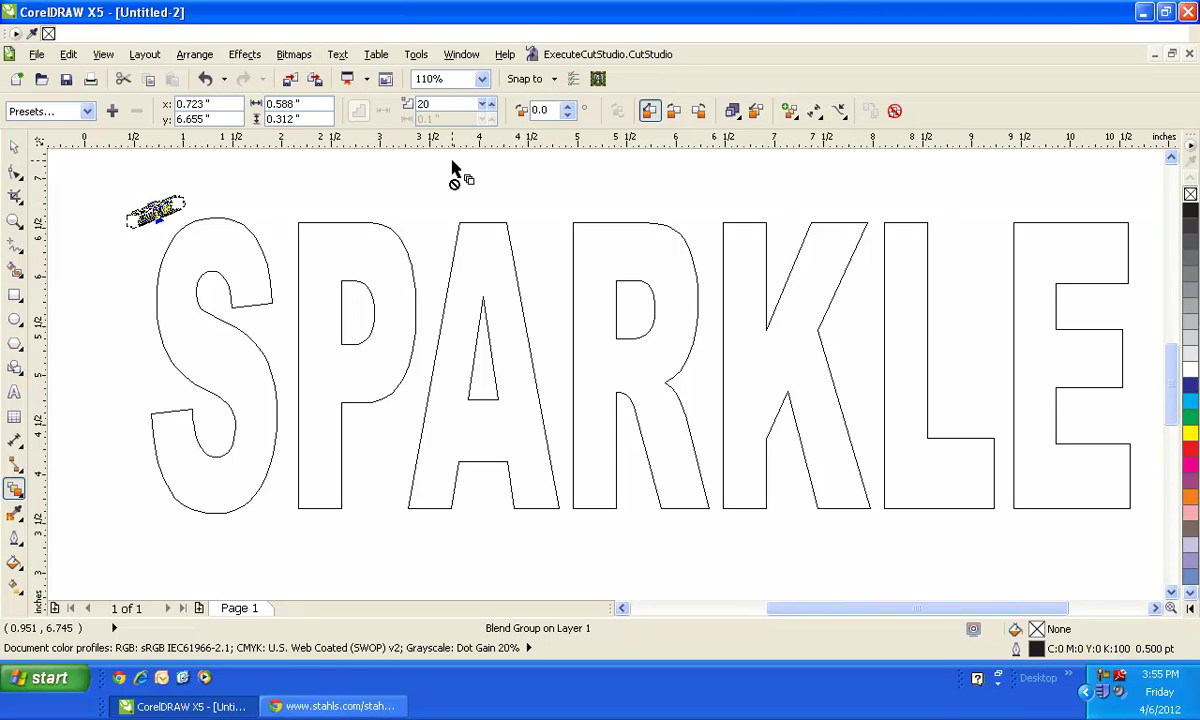
Step: Attach the circle blend to the SPARKLE lettering as its new path and spread it along the full path
{"action": "left_click", "coordinate": [840, 113]}
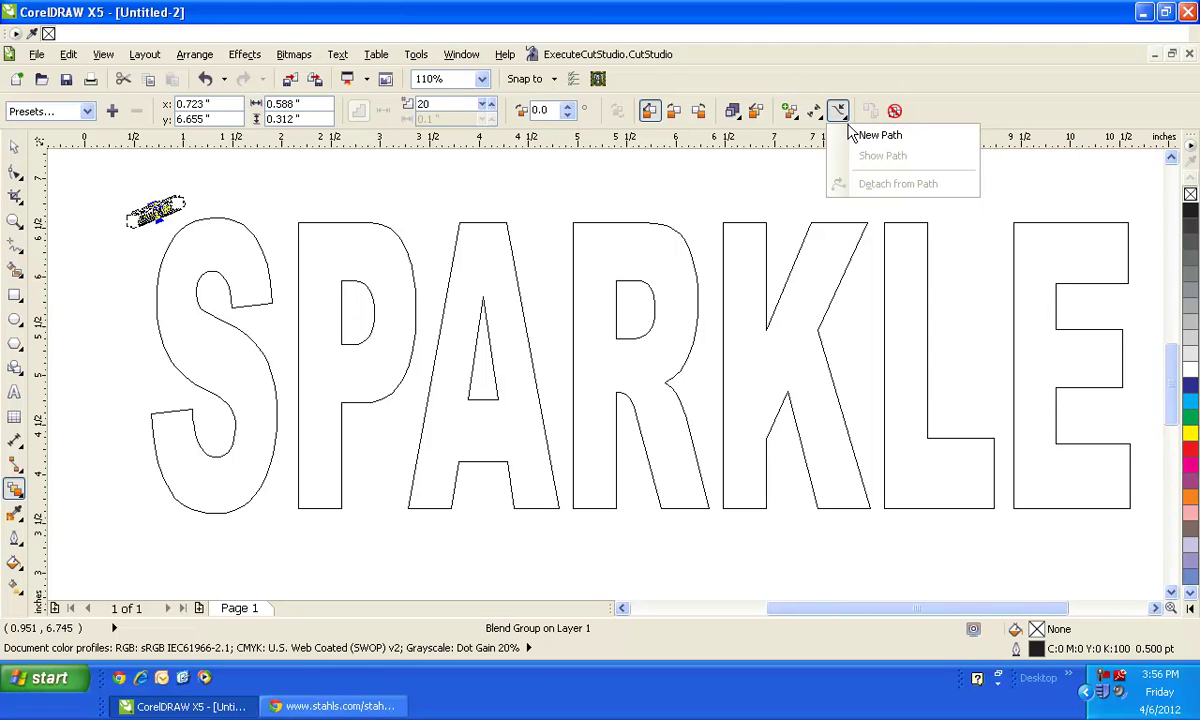
{"action": "left_click", "coordinate": [862, 137]}
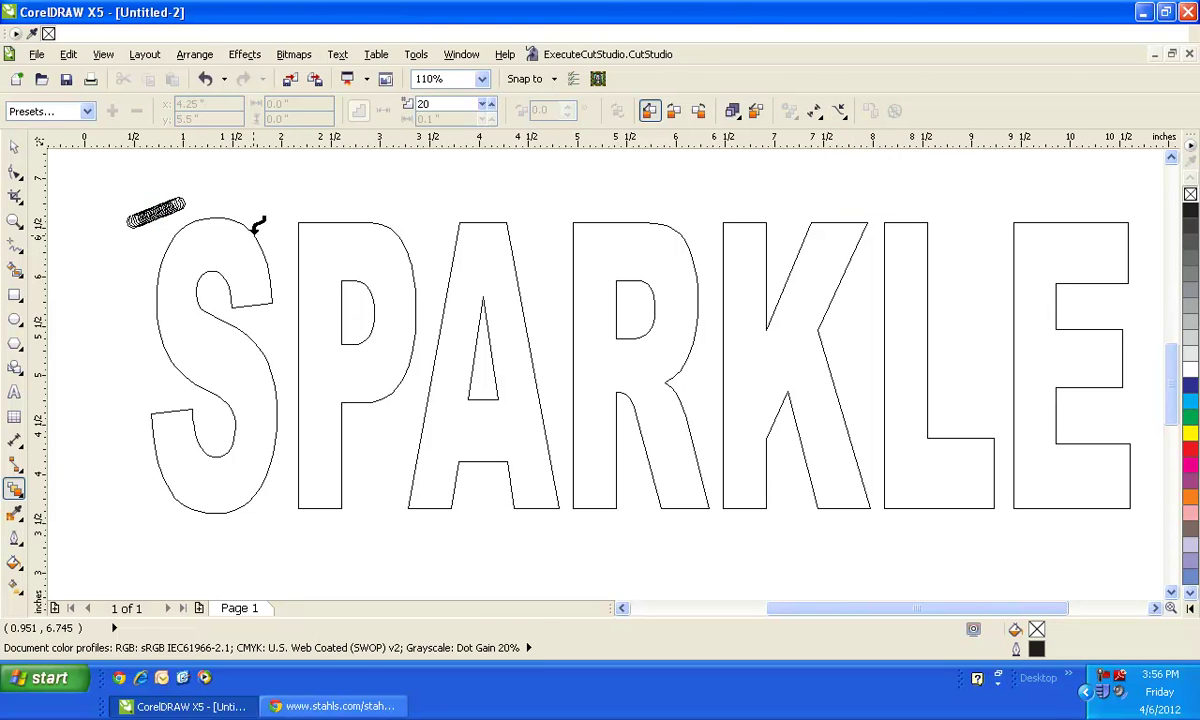
{"action": "left_click", "coordinate": [251, 229]}
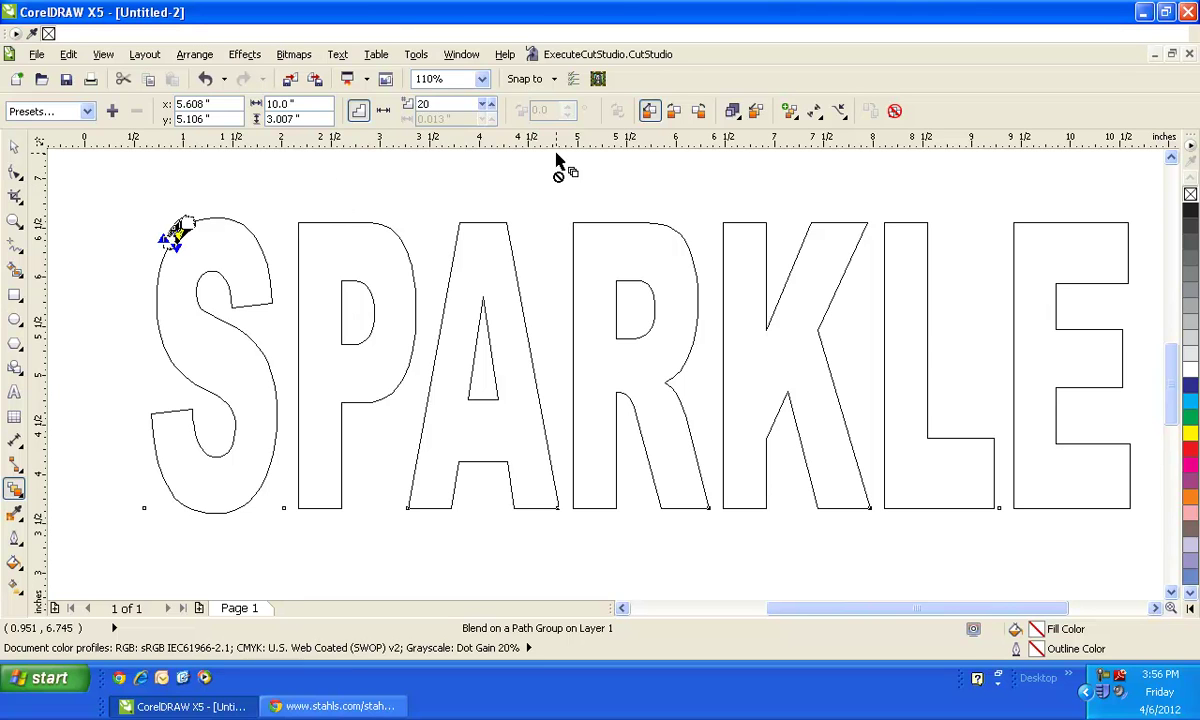
{"action": "left_click", "coordinate": [797, 117]}
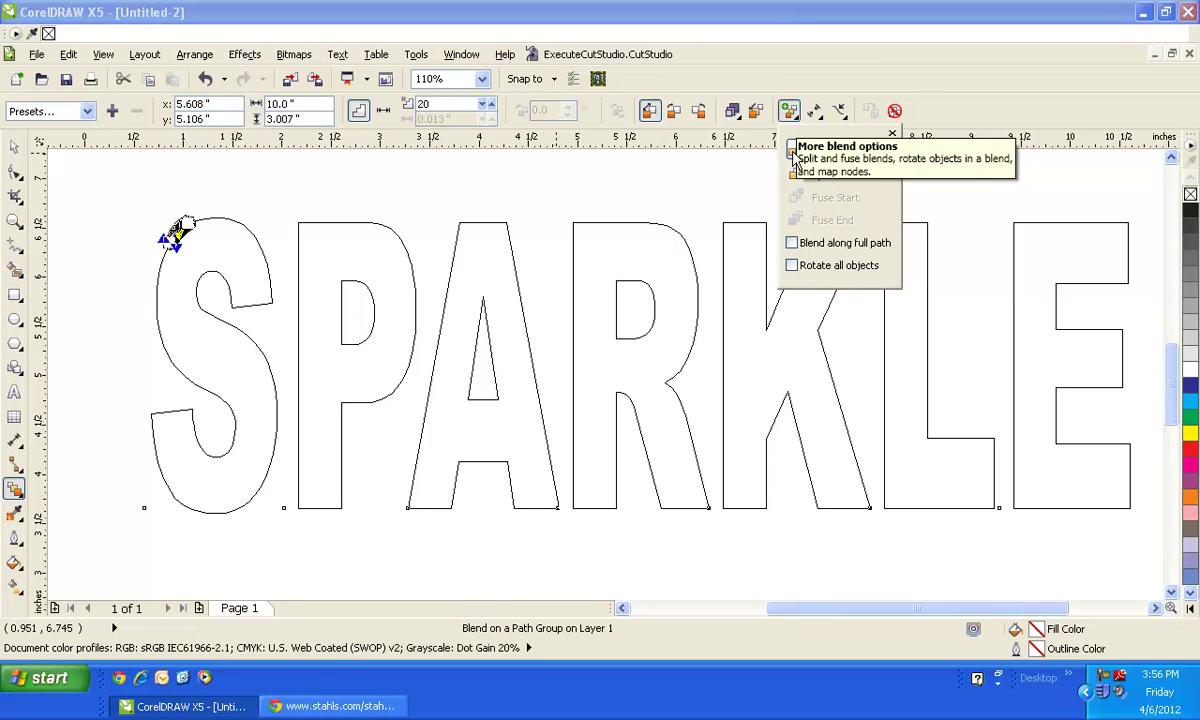
{"action": "left_click", "coordinate": [792, 242]}
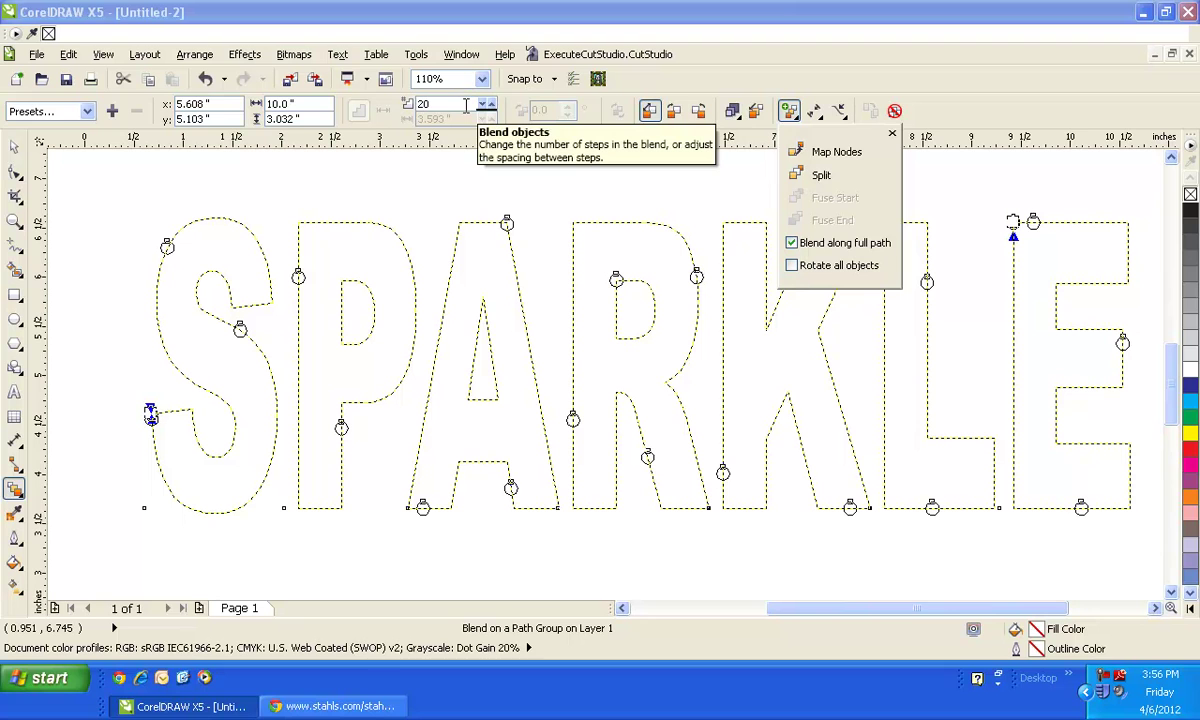
Step: Set the number of steps in the circle blend along the SPARKLE outlines to 500
{"action": "left_click", "coordinate": [426, 106]}
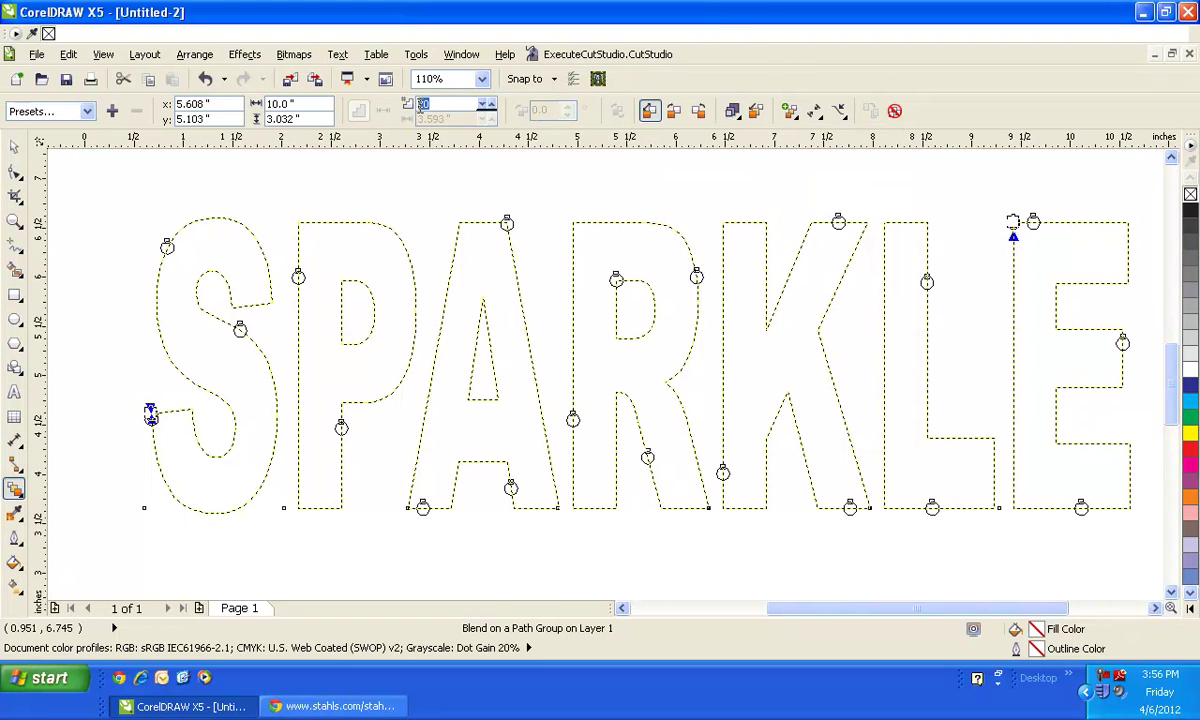
{"action": "double_click", "coordinate": [433, 104]}
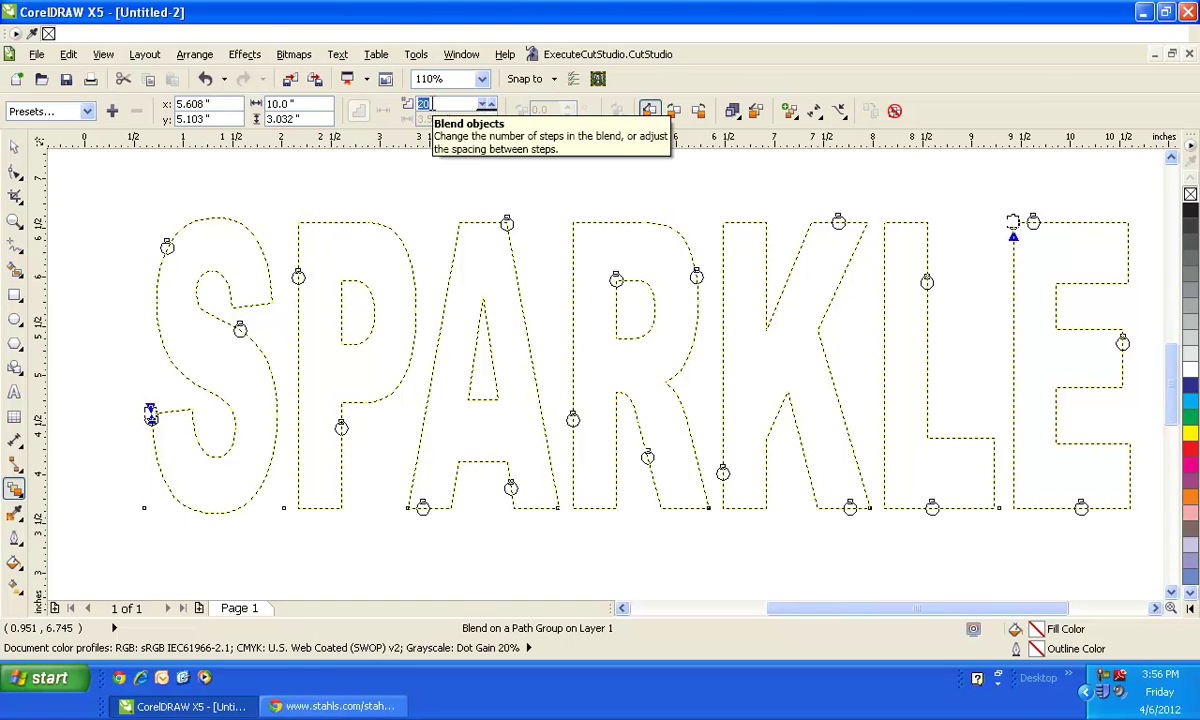
{"action": "type", "text": "500"}
{"action": "key", "text": "Return"}
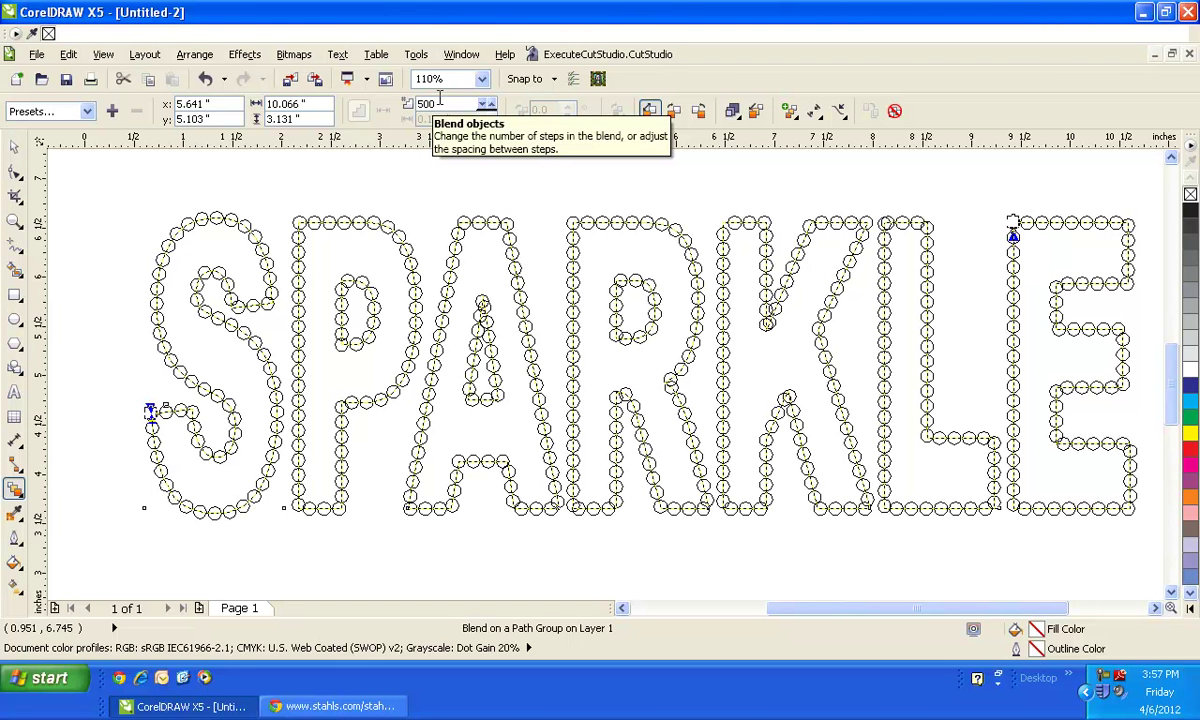
Step: Try wider stone spacing by setting the blend to 350 steps, comparing it with 349 before returning to 350
{"action": "left_click_drag", "start_coordinate": [440, 104], "coordinate": [404, 105]}
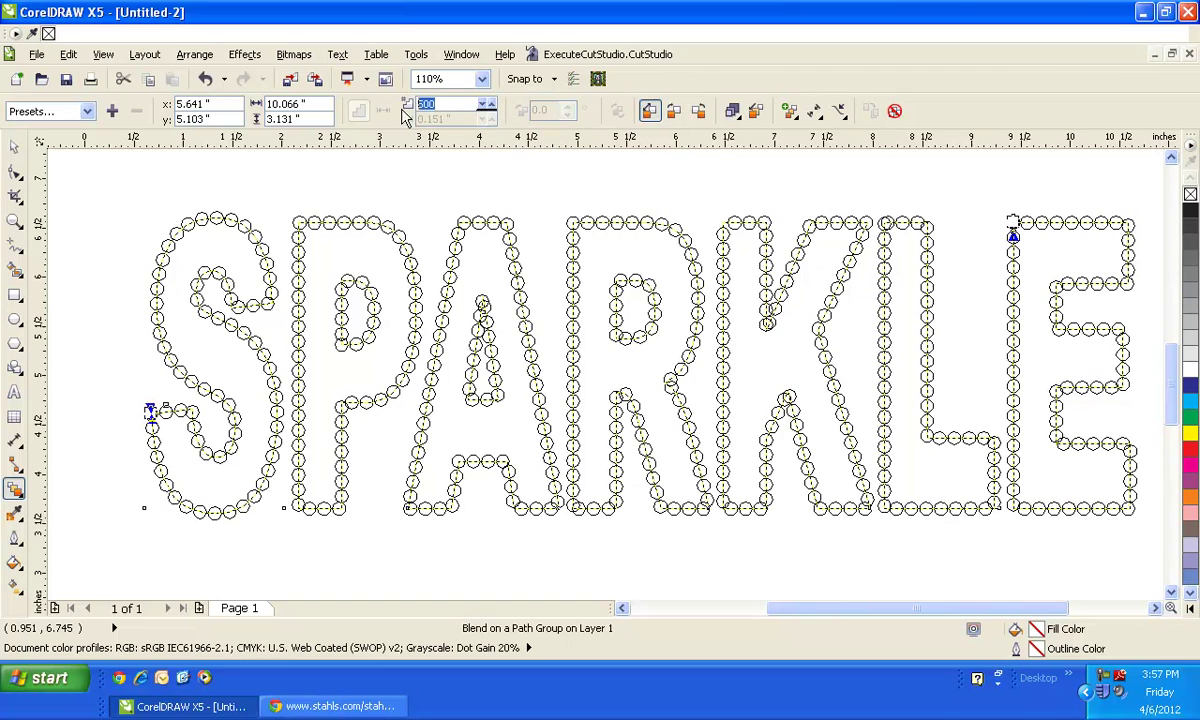
{"action": "type", "text": "35"}
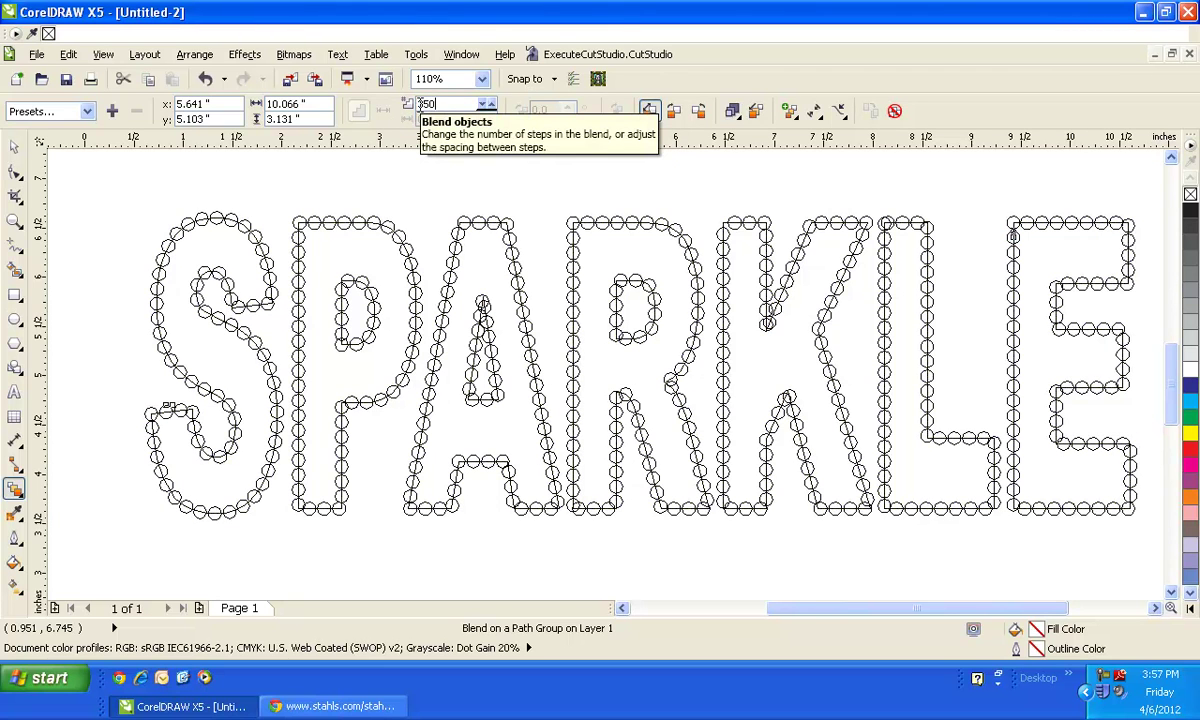
{"action": "type", "text": "0"}
{"action": "key", "text": "Return"}
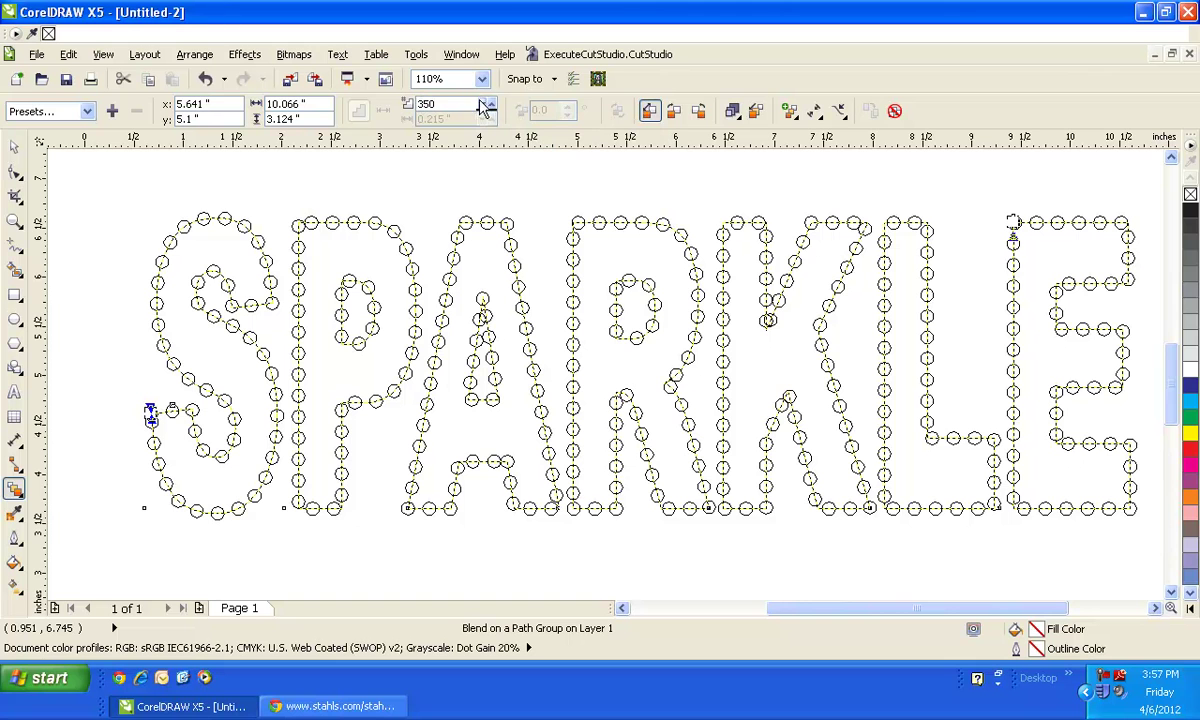
{"action": "left_click", "coordinate": [488, 112]}
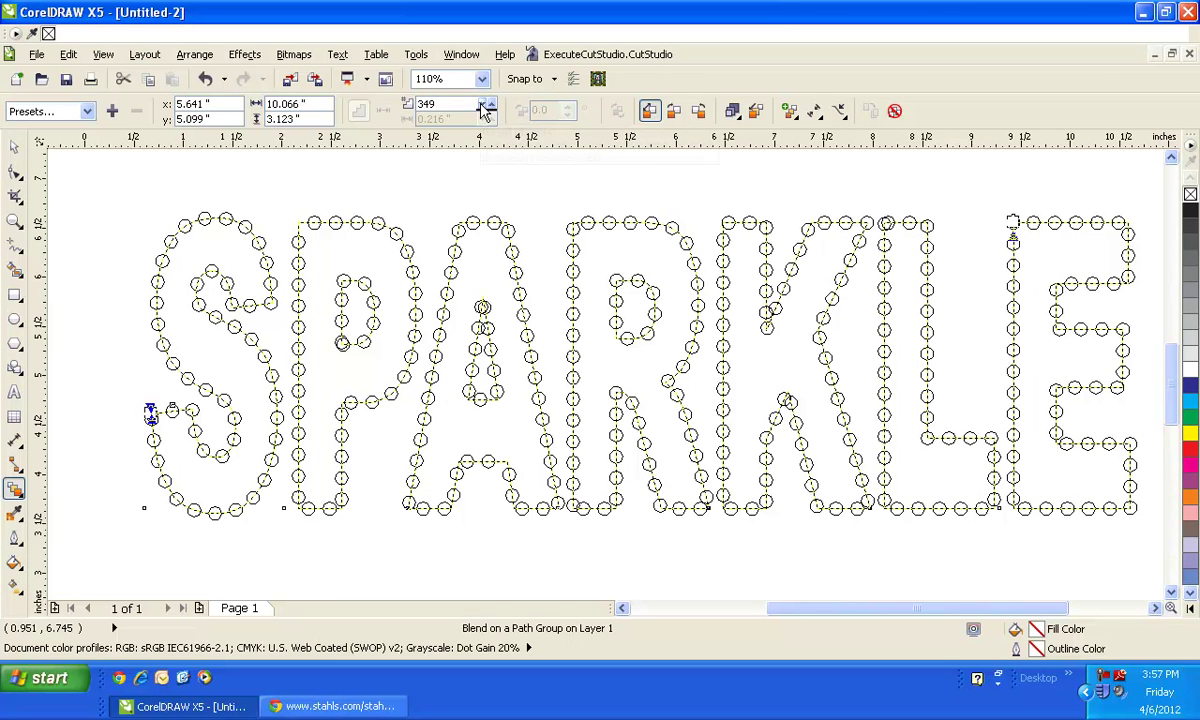
{"action": "left_click", "coordinate": [489, 106]}
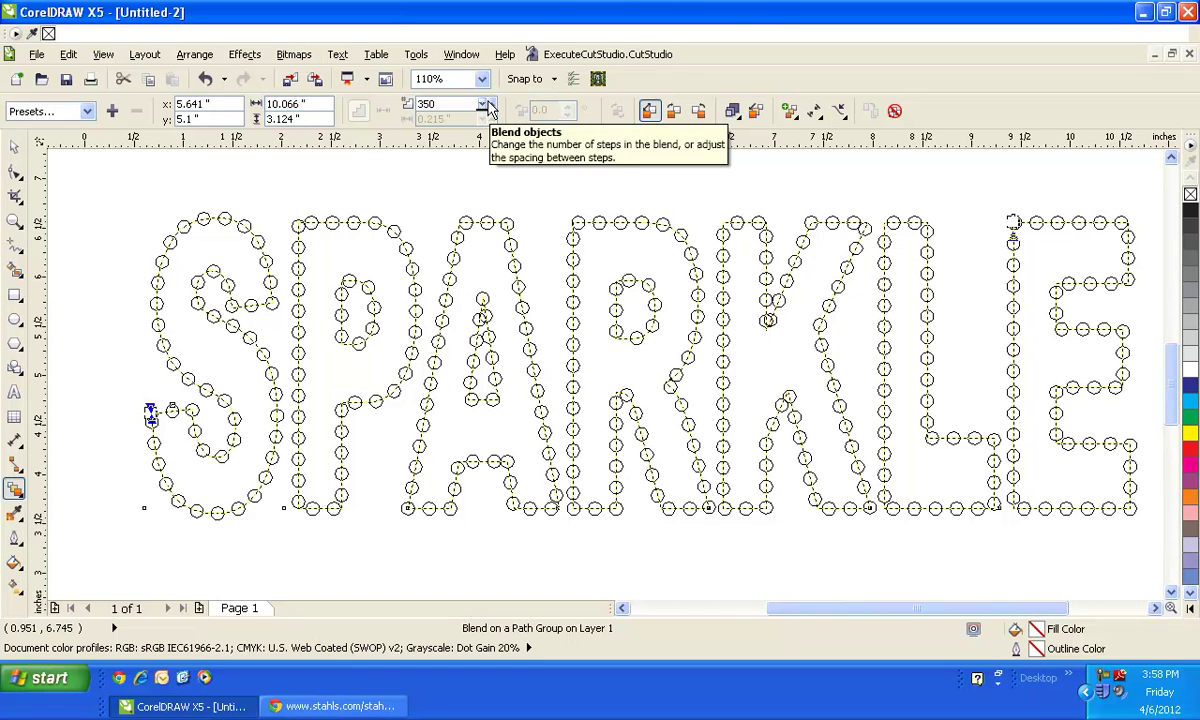
Step: Examine how the circles sit around the peak of the A's inner triangle and across the whole word
{"action": "left_click", "coordinate": [14, 220]}
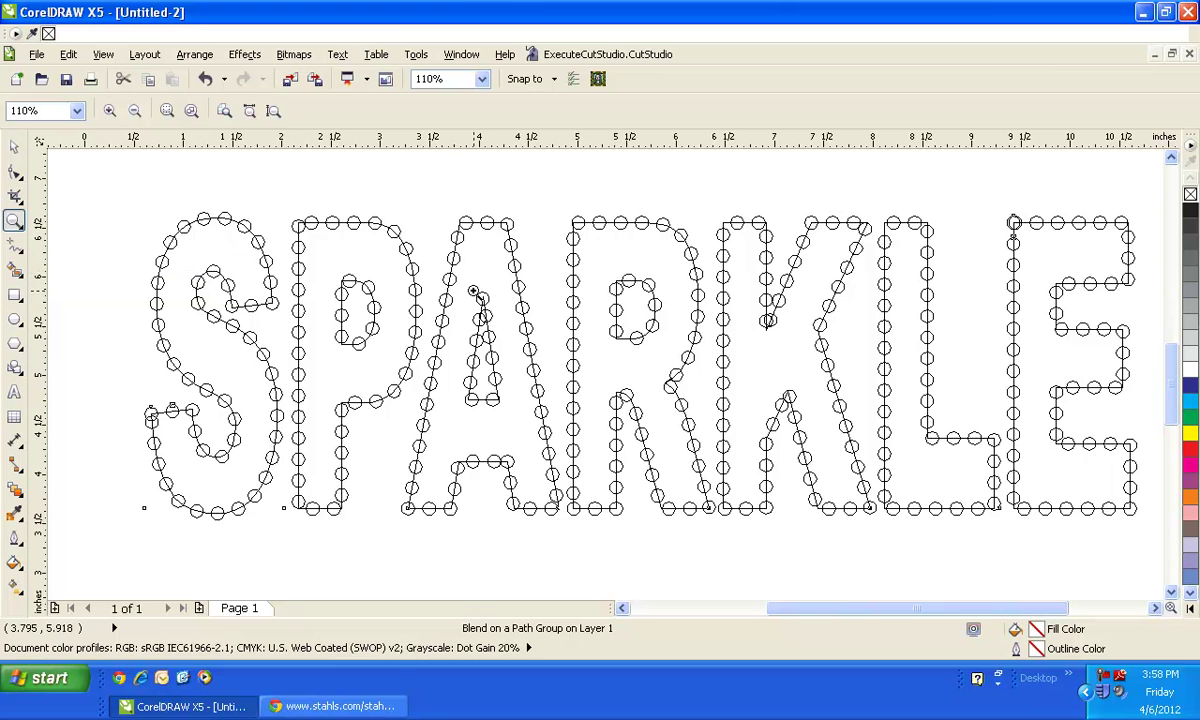
{"action": "left_click_drag", "start_coordinate": [457, 280], "coordinate": [500, 341]}
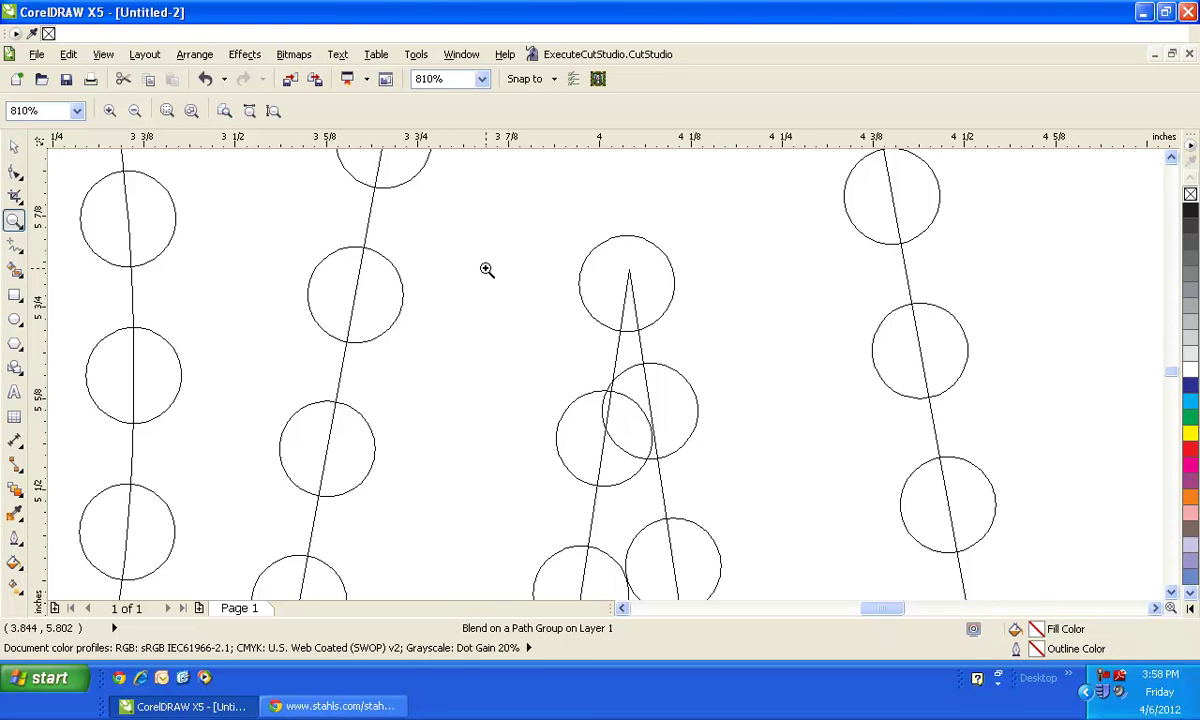
{"action": "scroll", "coordinate": [498, 250], "scroll_direction": "down", "scroll_amount": 2}
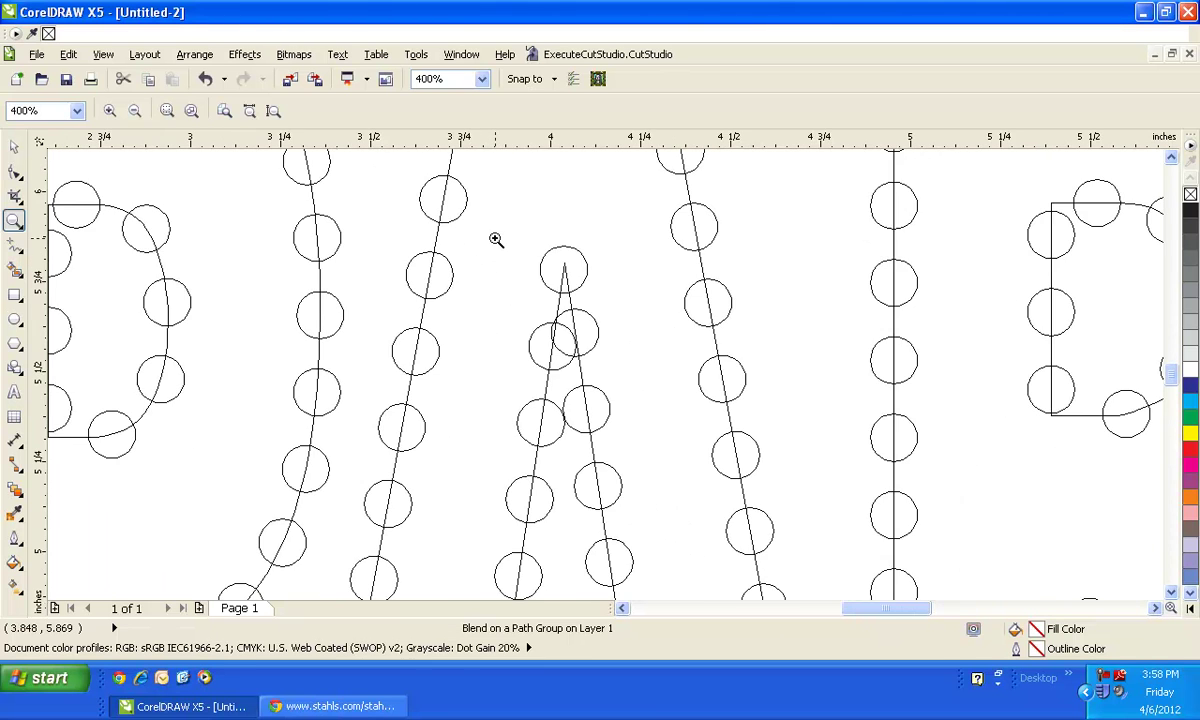
{"action": "scroll", "coordinate": [494, 239], "scroll_direction": "down", "scroll_amount": 1}
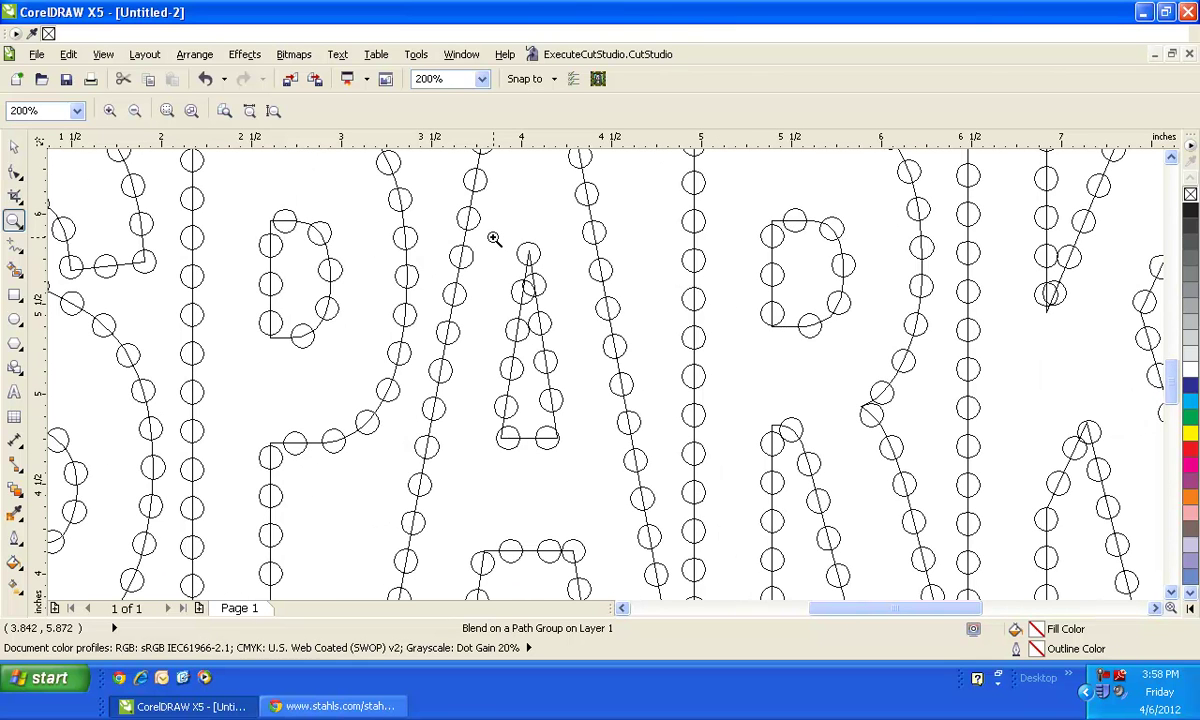
{"action": "scroll", "coordinate": [504, 203], "scroll_direction": "down", "scroll_amount": 1}
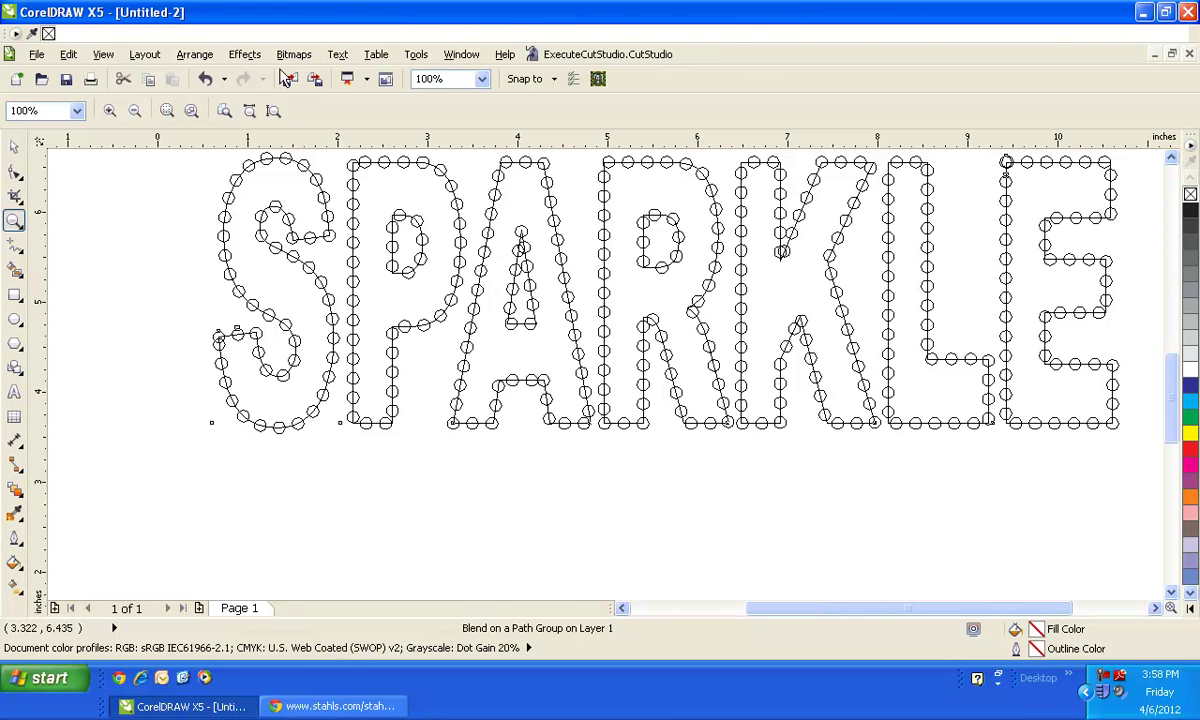
Step: Undo the last three changes to the blend's step count
{"action": "left_click", "coordinate": [212, 80]}
{"action": "left_click", "coordinate": [210, 80]}
{"action": "left_click", "coordinate": [208, 80]}
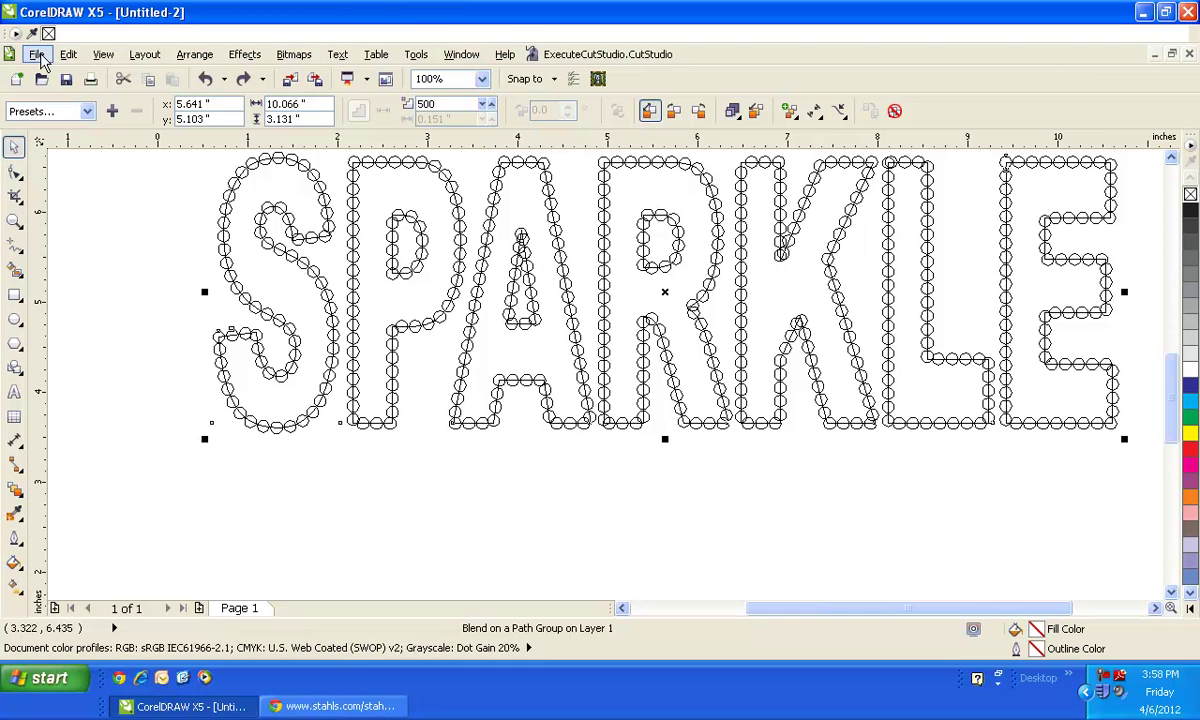
Step: Display the Princess lettering in the new drawing in Wireframe view
{"action": "left_click", "coordinate": [37, 56]}
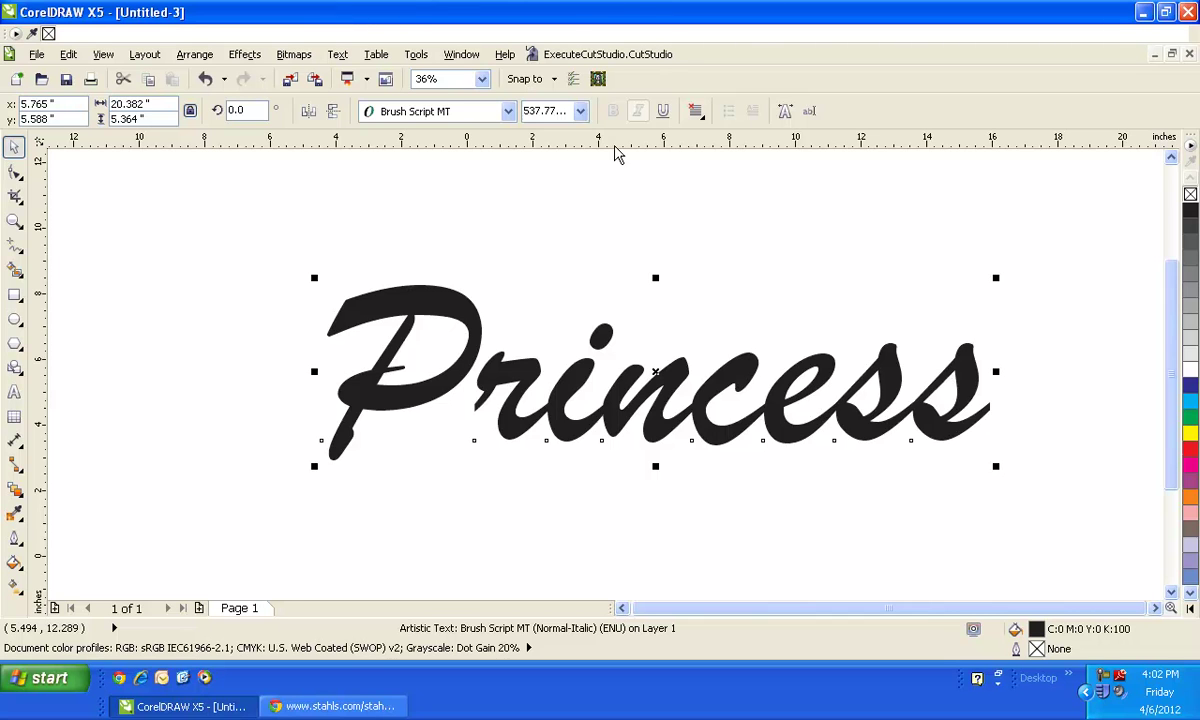
{"action": "left_click", "coordinate": [103, 54]}
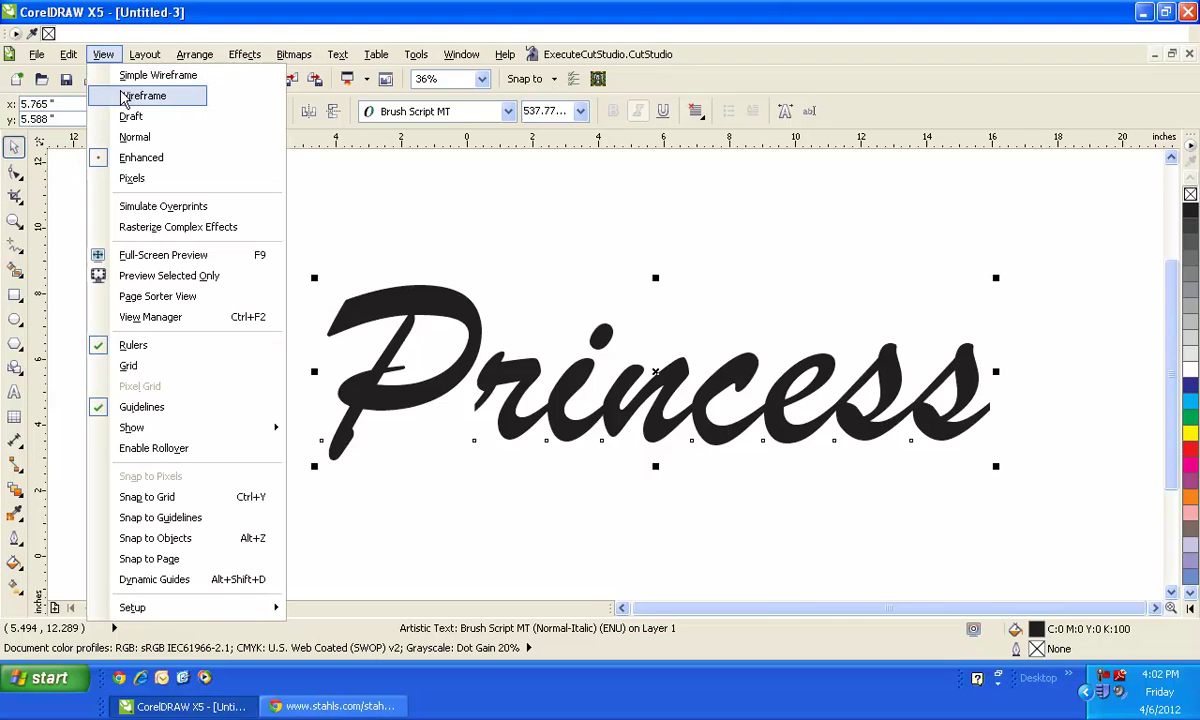
{"action": "left_click", "coordinate": [124, 96]}
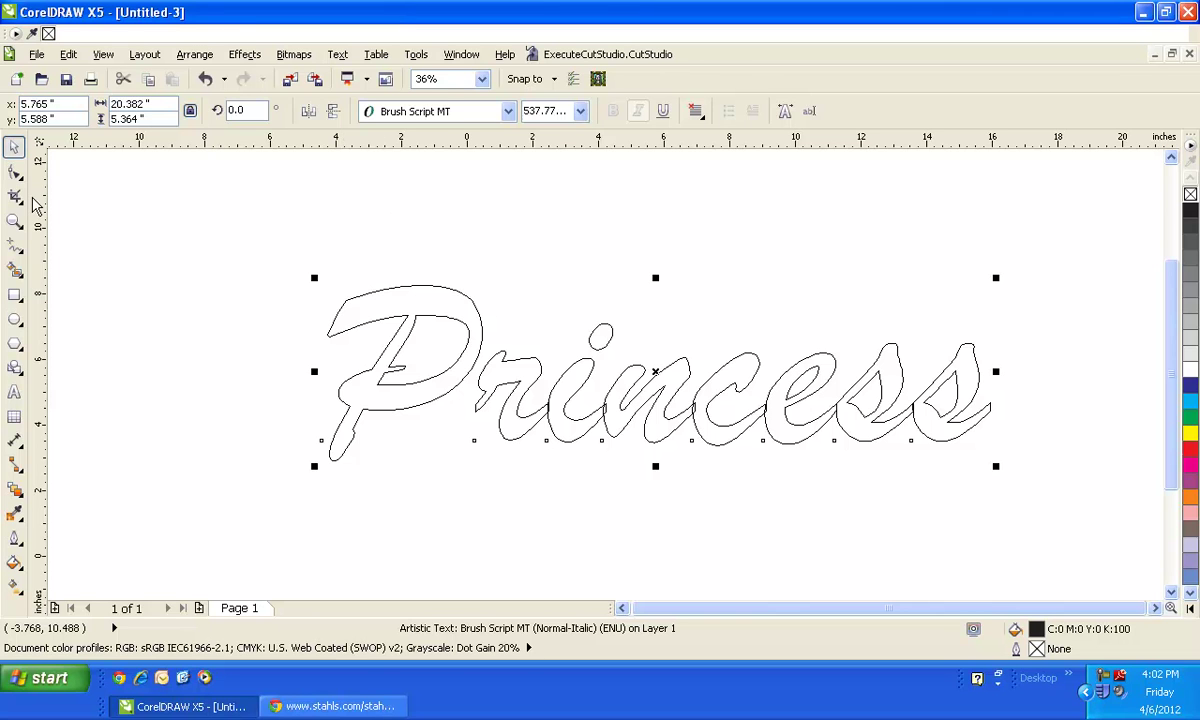
Step: Weld the overlapping Princess letters into a single curve and break that curve apart into separate outlines
{"action": "left_click", "coordinate": [194, 54]}
{"action": "mouse_move", "coordinate": [480, 360]}
{"action": "left_click", "coordinate": [630, 367]}
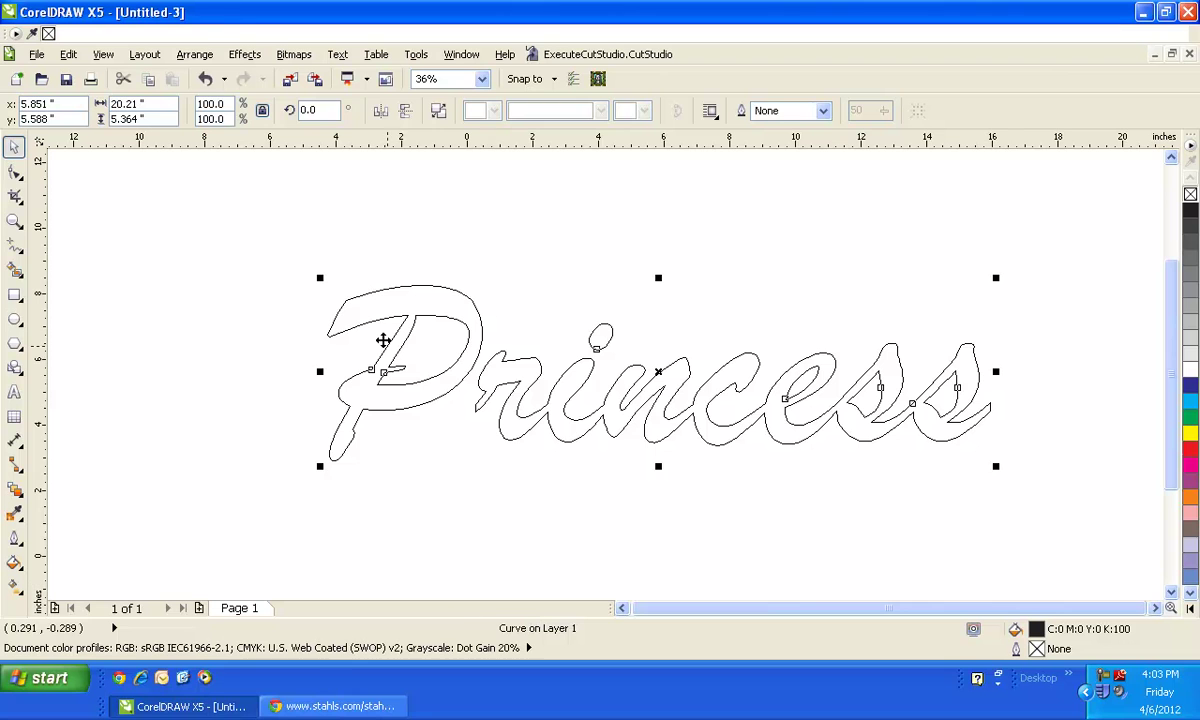
{"action": "left_click", "coordinate": [195, 56]}
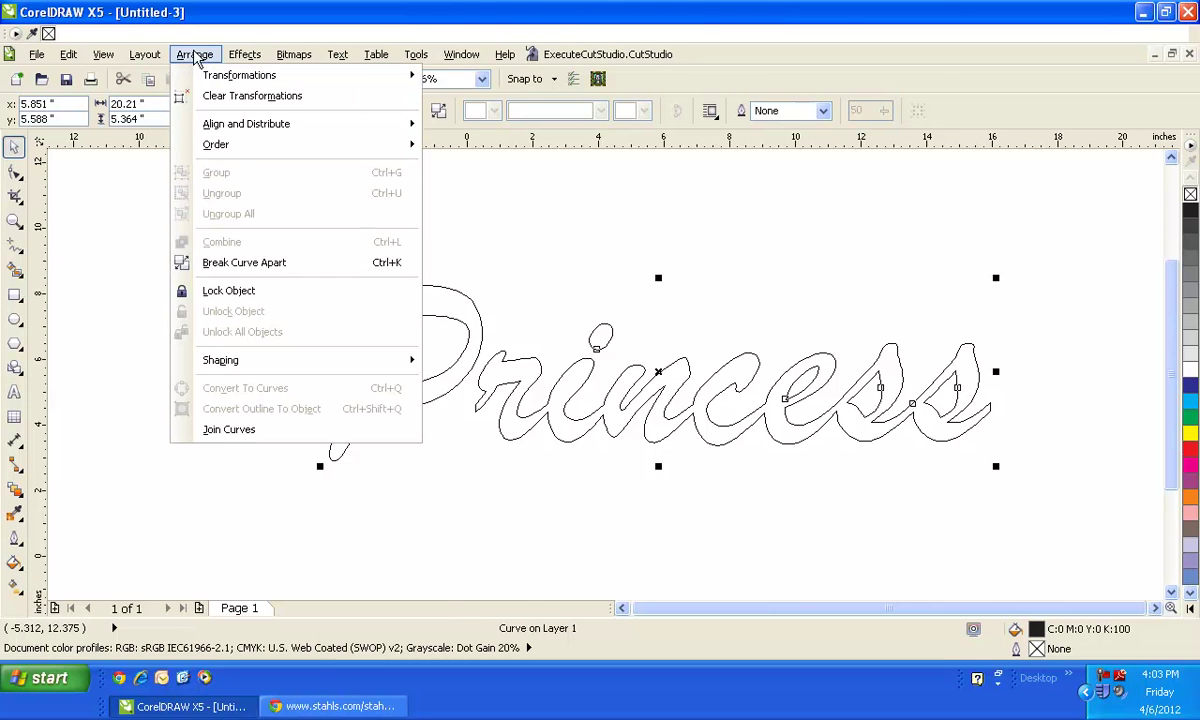
{"action": "left_click", "coordinate": [210, 266]}
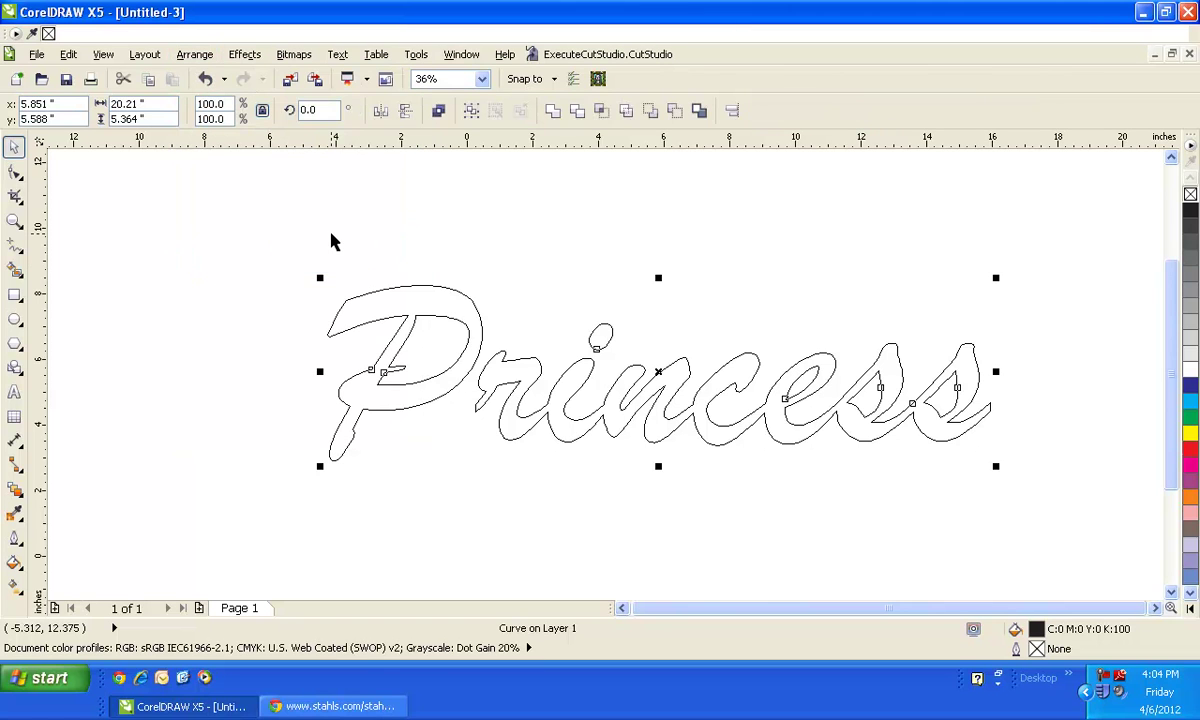
Step: Select the inner outline of the P and color its line green
{"action": "left_click", "coordinate": [335, 242]}
{"action": "left_click", "coordinate": [348, 299]}
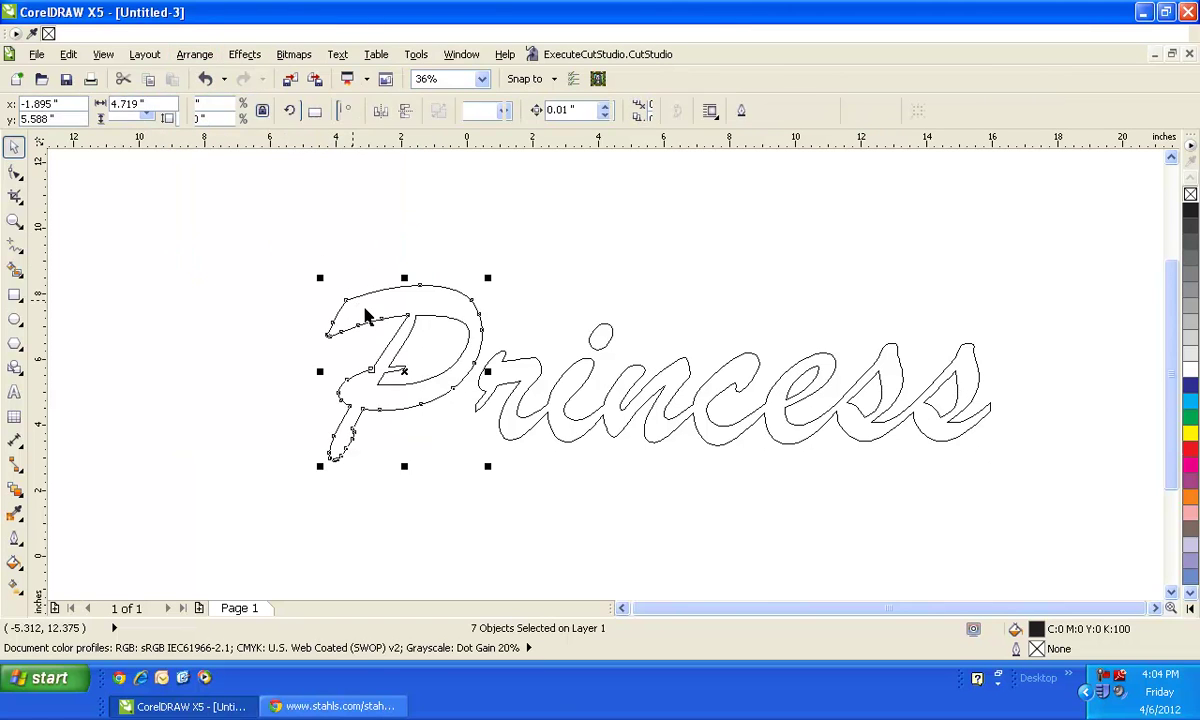
{"action": "left_click", "coordinate": [416, 345]}
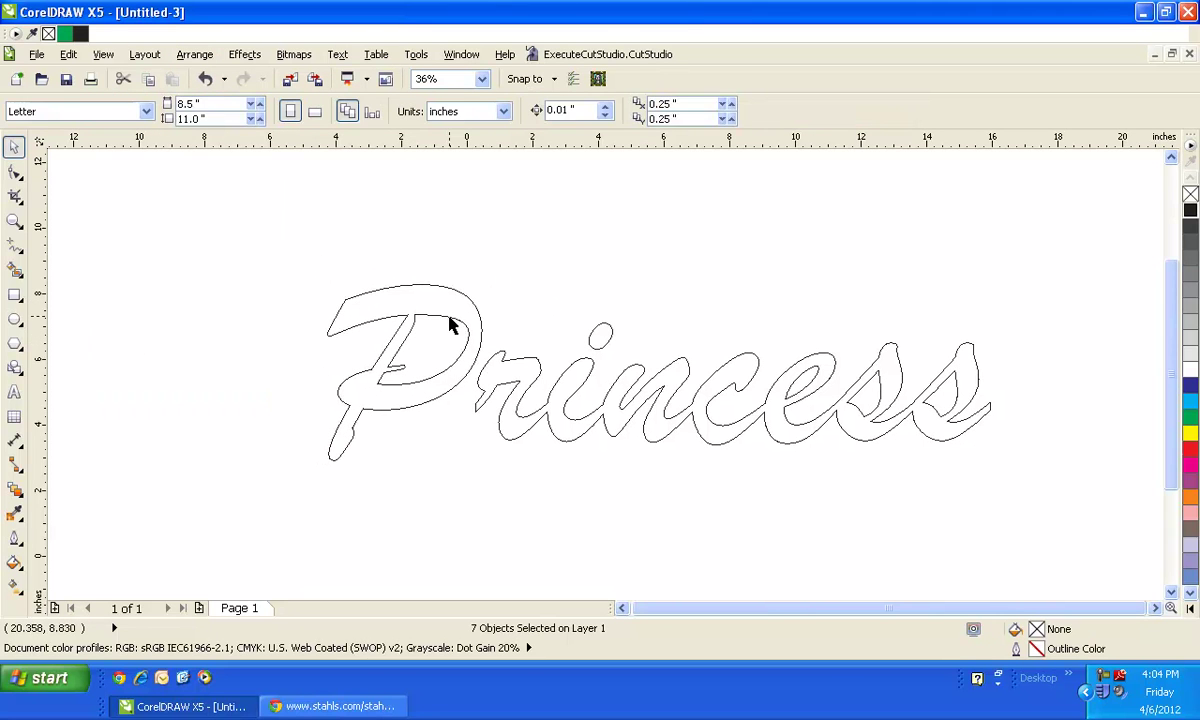
{"action": "left_click", "coordinate": [448, 317]}
{"action": "right_click", "coordinate": [1190, 420]}
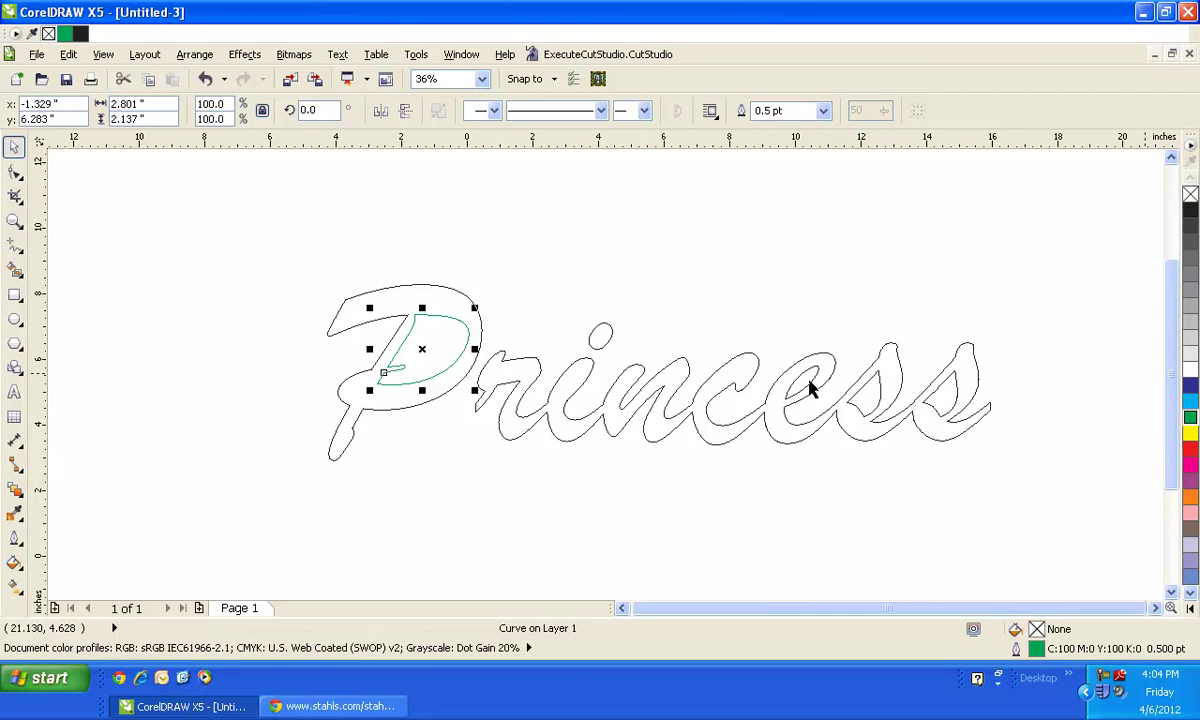
Step: Color the outer outline of the connected letters "rincess" red and the dot of the i orange
{"action": "left_click", "coordinate": [740, 383]}
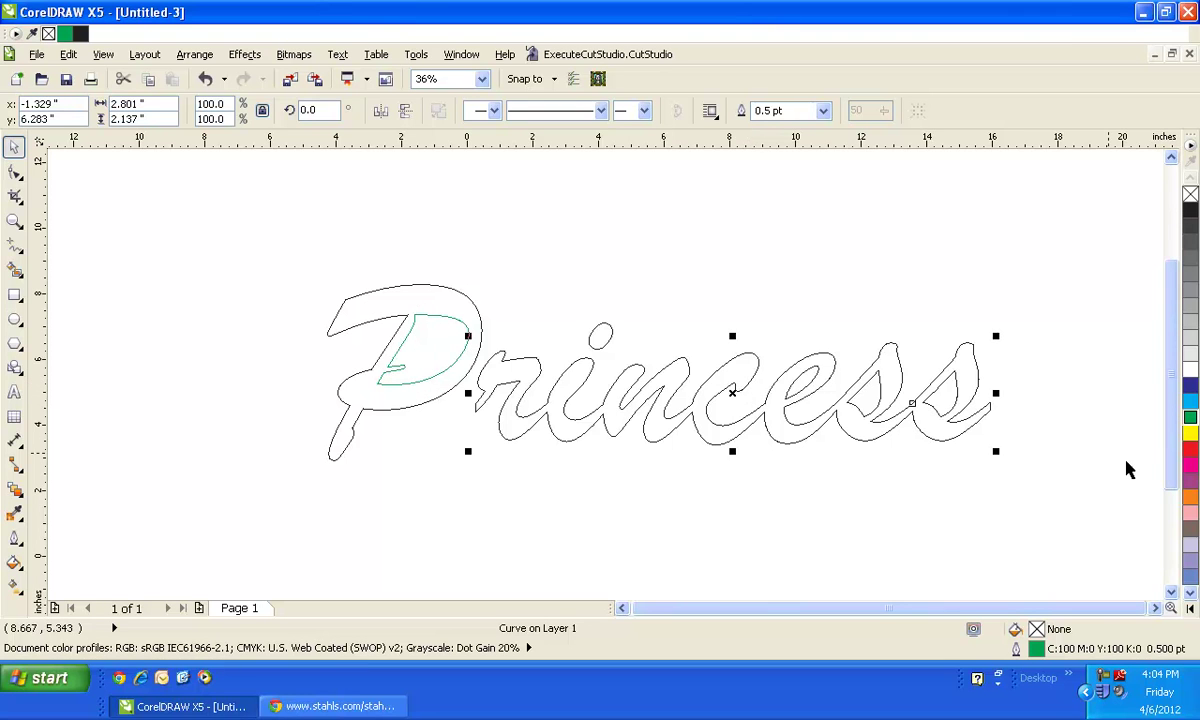
{"action": "right_click", "coordinate": [1190, 445]}
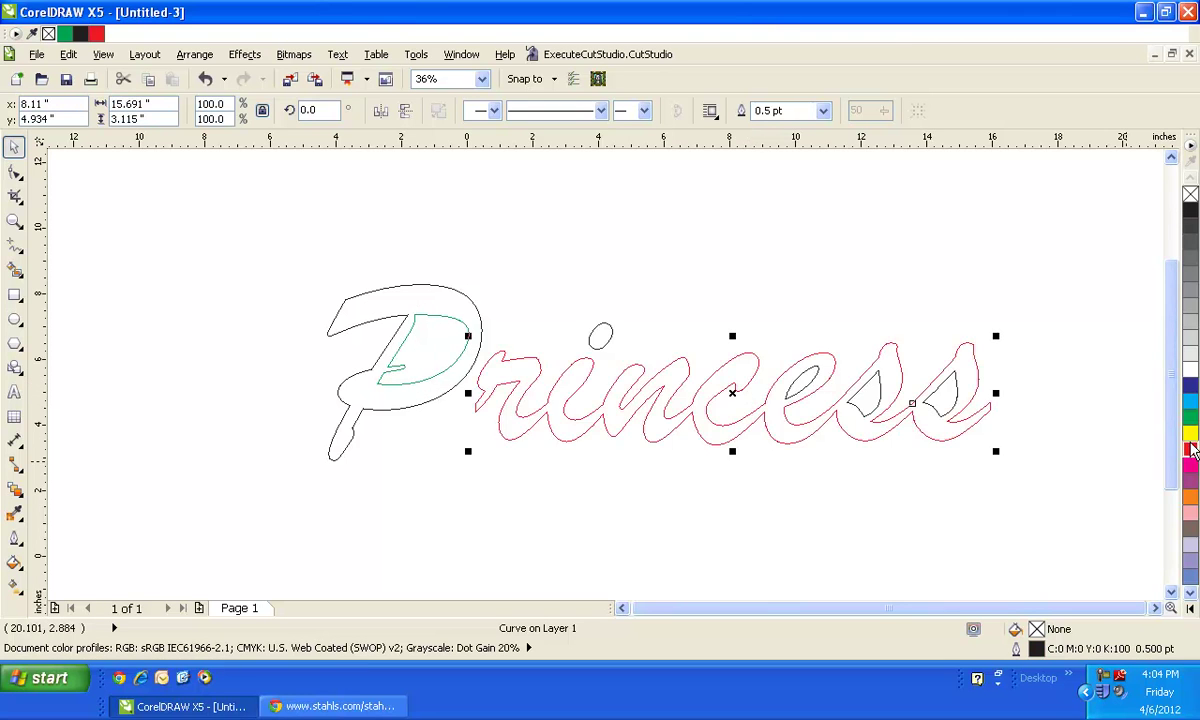
{"action": "left_click", "coordinate": [619, 333]}
{"action": "left_click", "coordinate": [608, 338]}
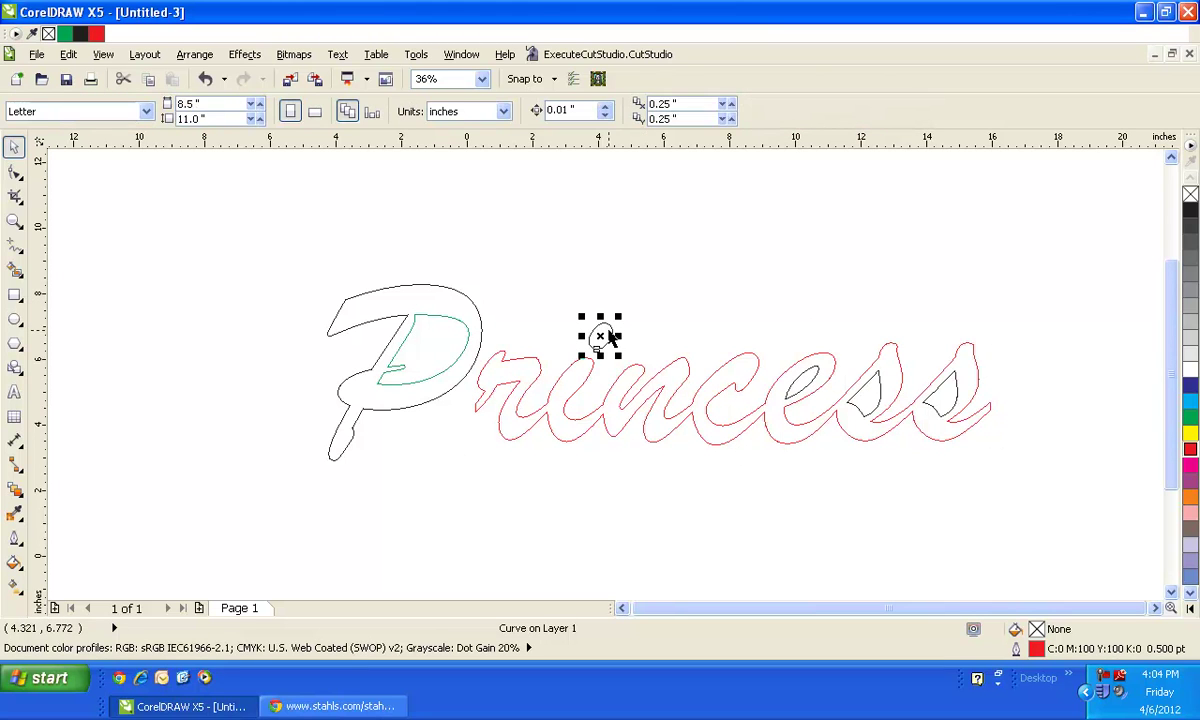
{"action": "right_click", "coordinate": [1190, 510]}
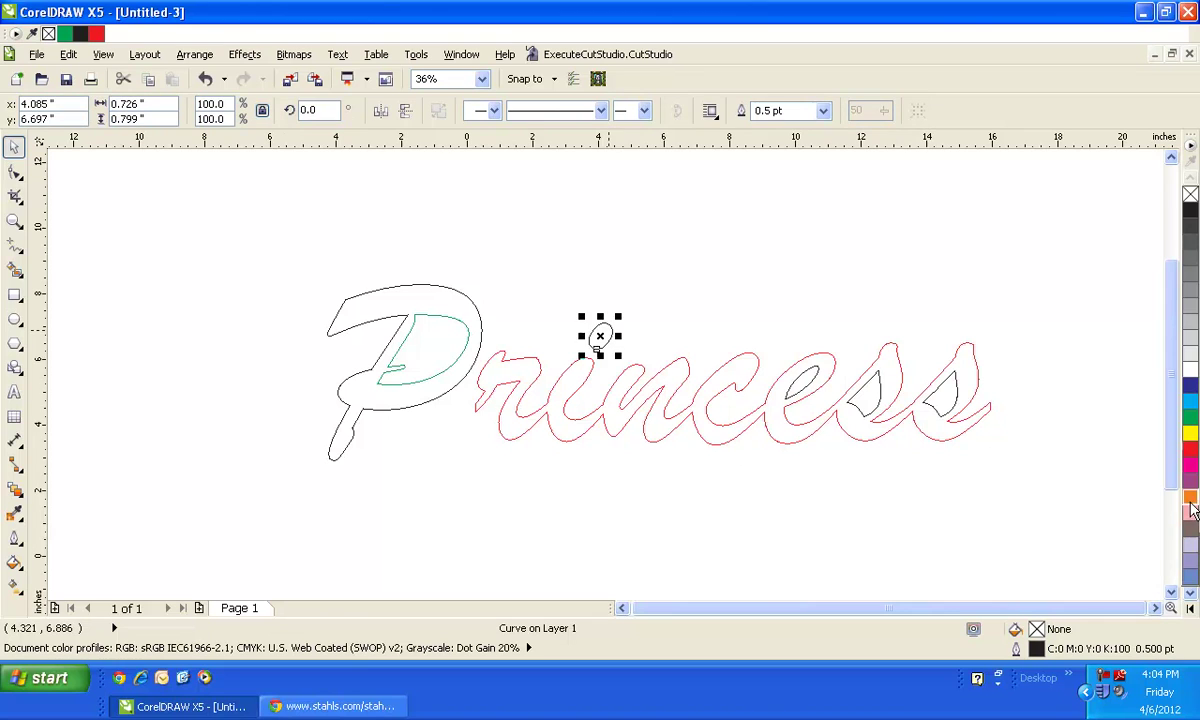
{"action": "left_click", "coordinate": [765, 322]}
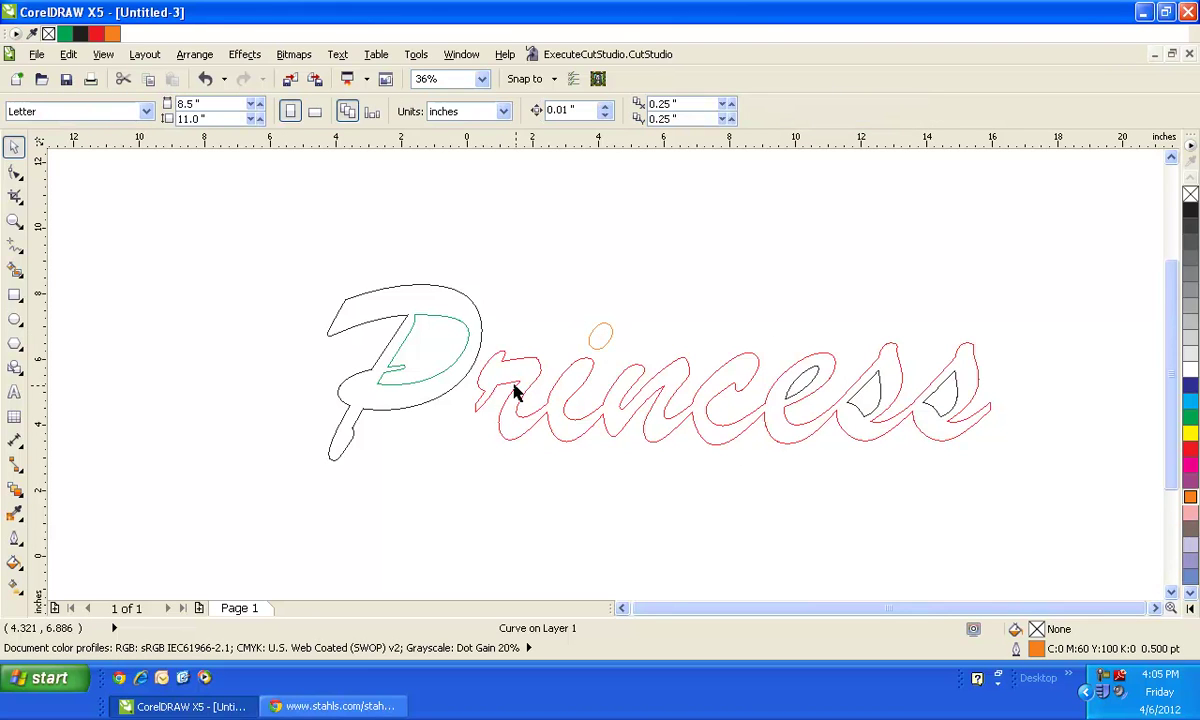
Step: Draw a small circle outside the P, size it to 3.3 mm, and place a copy just beside it
{"action": "left_click", "coordinate": [396, 376]}
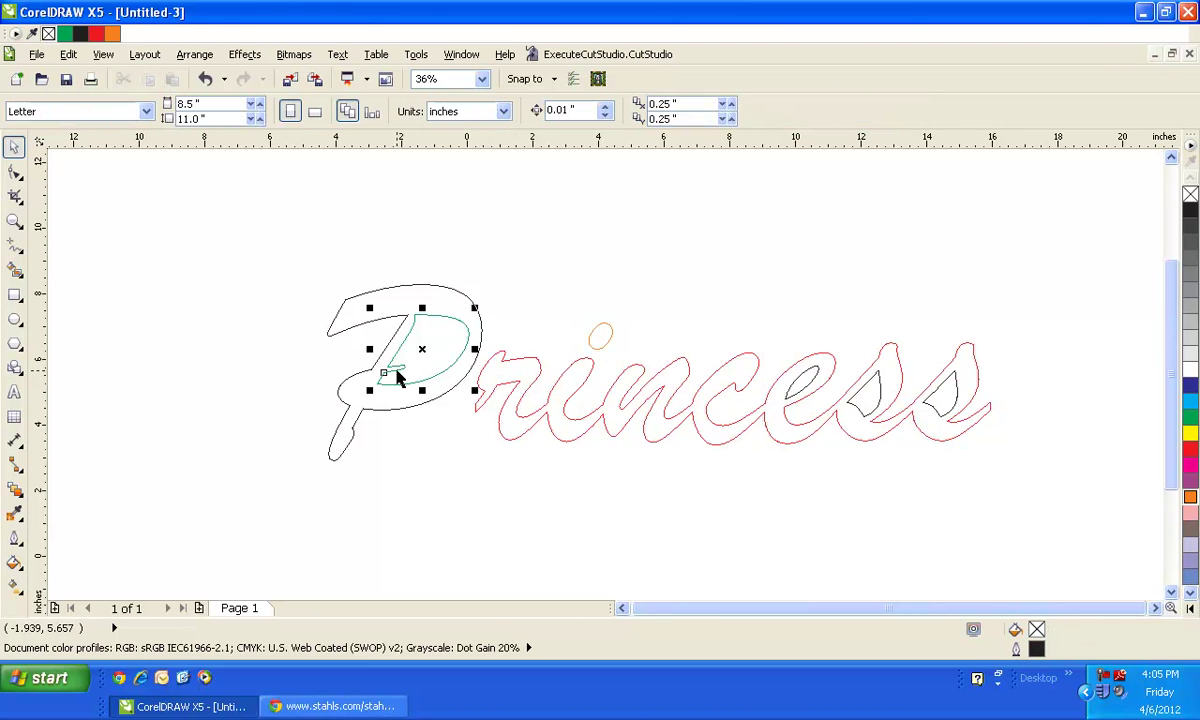
{"action": "left_click", "coordinate": [14, 219]}
{"action": "left_click_drag", "start_coordinate": [350, 278], "coordinate": [496, 407]}
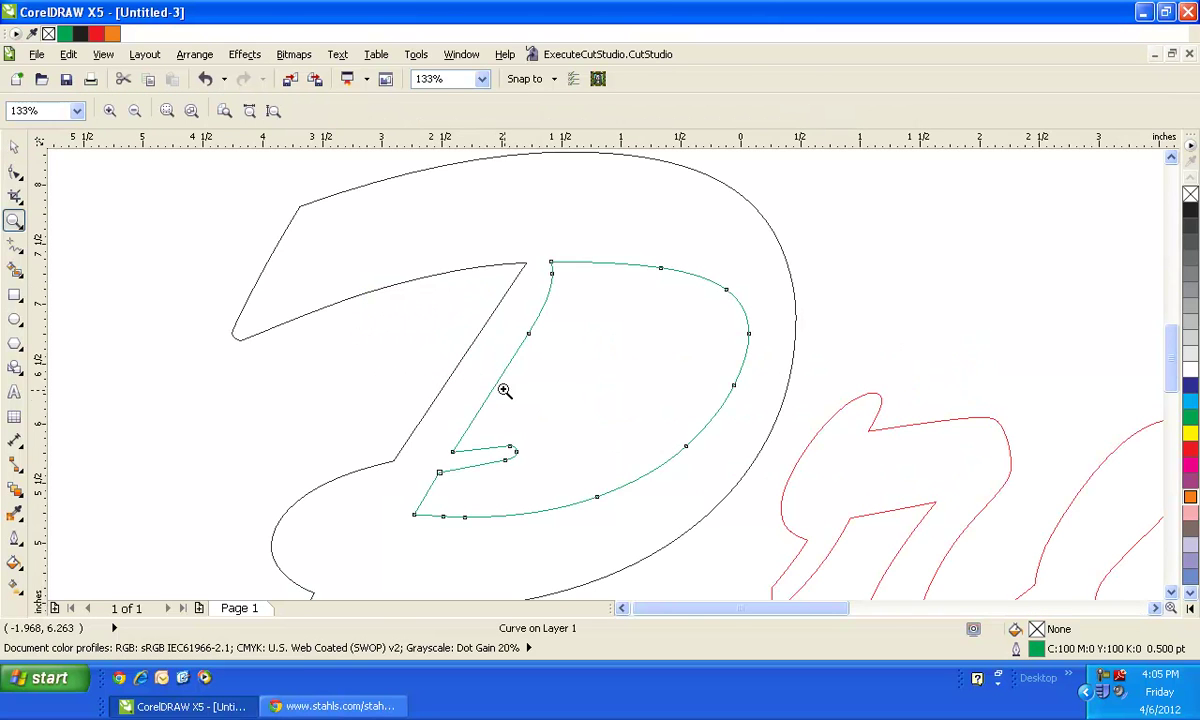
{"action": "left_click", "coordinate": [14, 146]}
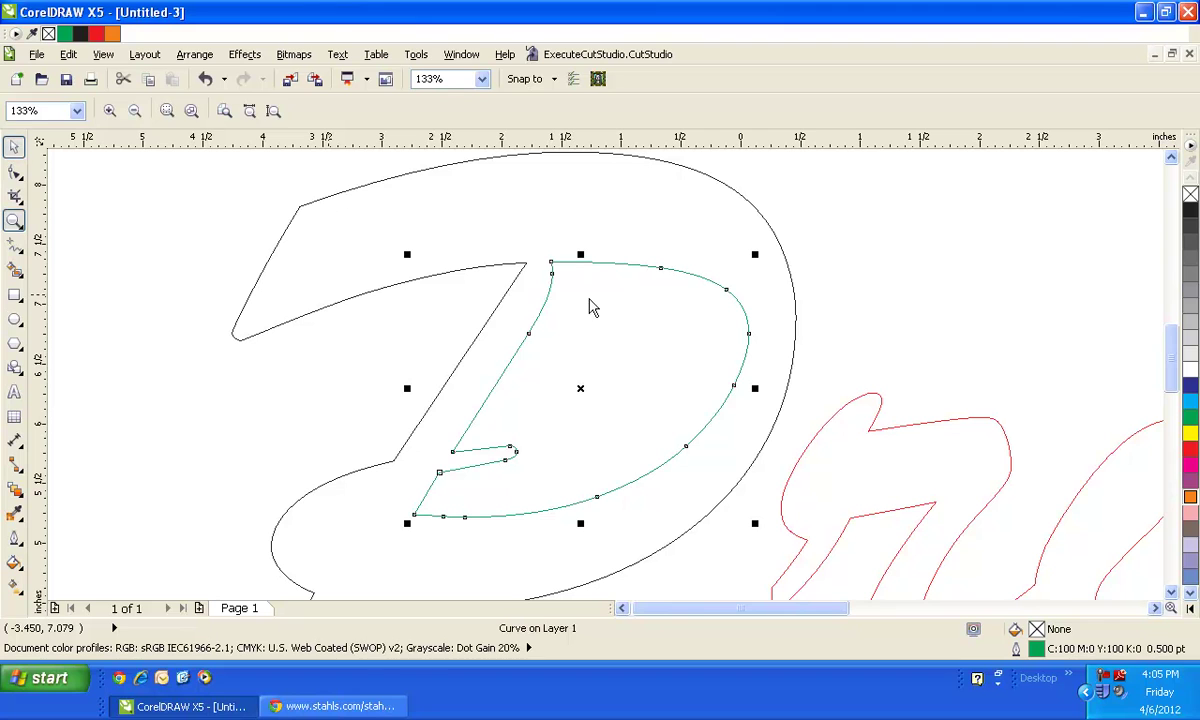
{"action": "left_click", "coordinate": [14, 319]}
{"action": "left_click_drag", "start_coordinate": [100, 409], "coordinate": [133, 442]}
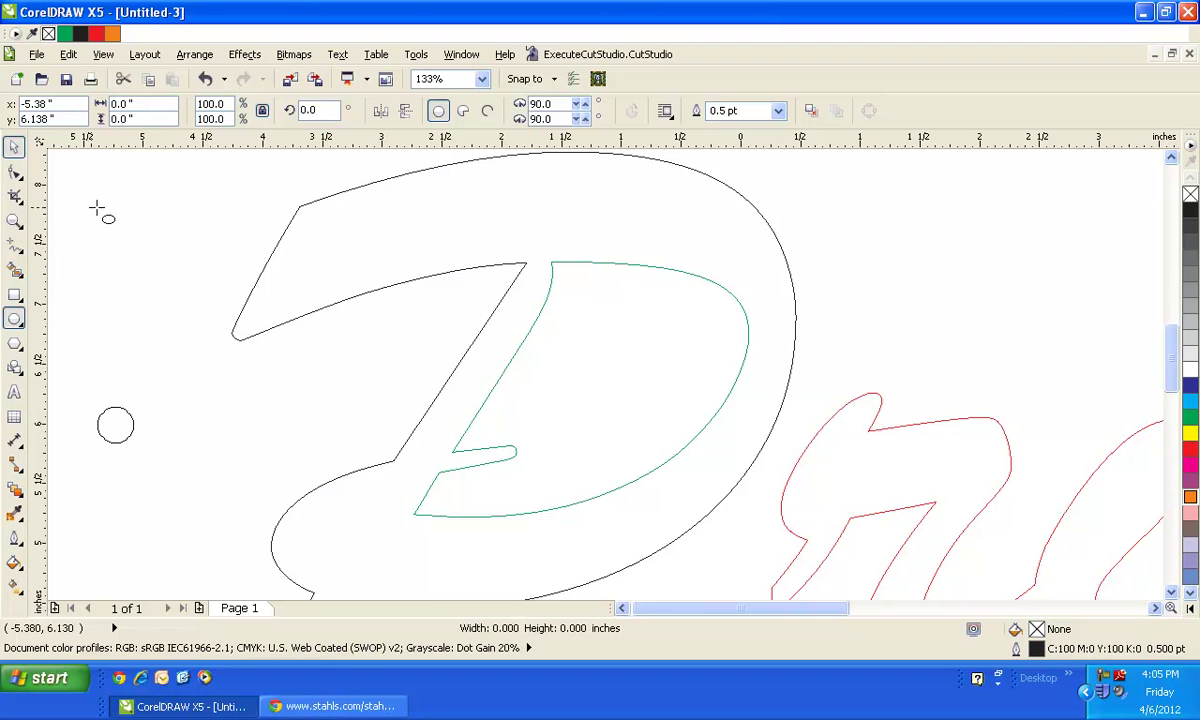
{"action": "left_click_drag", "start_coordinate": [151, 119], "coordinate": [86, 119]}
{"action": "type", "text": "3."}
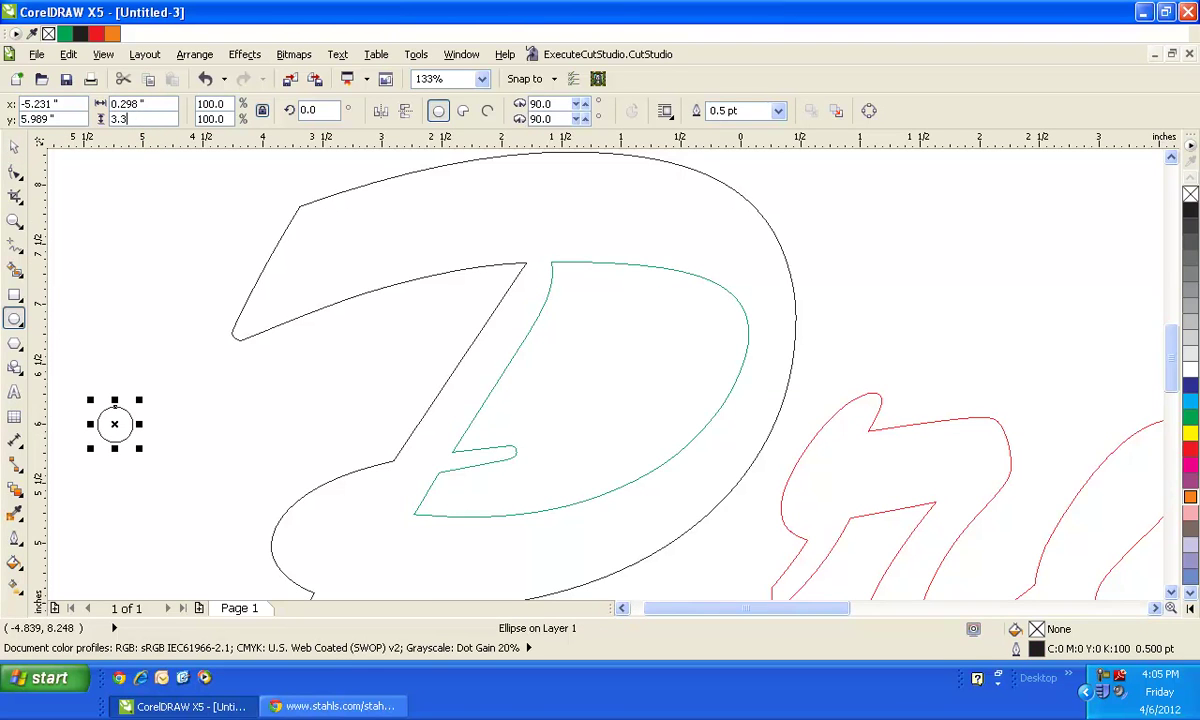
{"action": "type", "text": "3mm"}
{"action": "key", "text": "Return"}
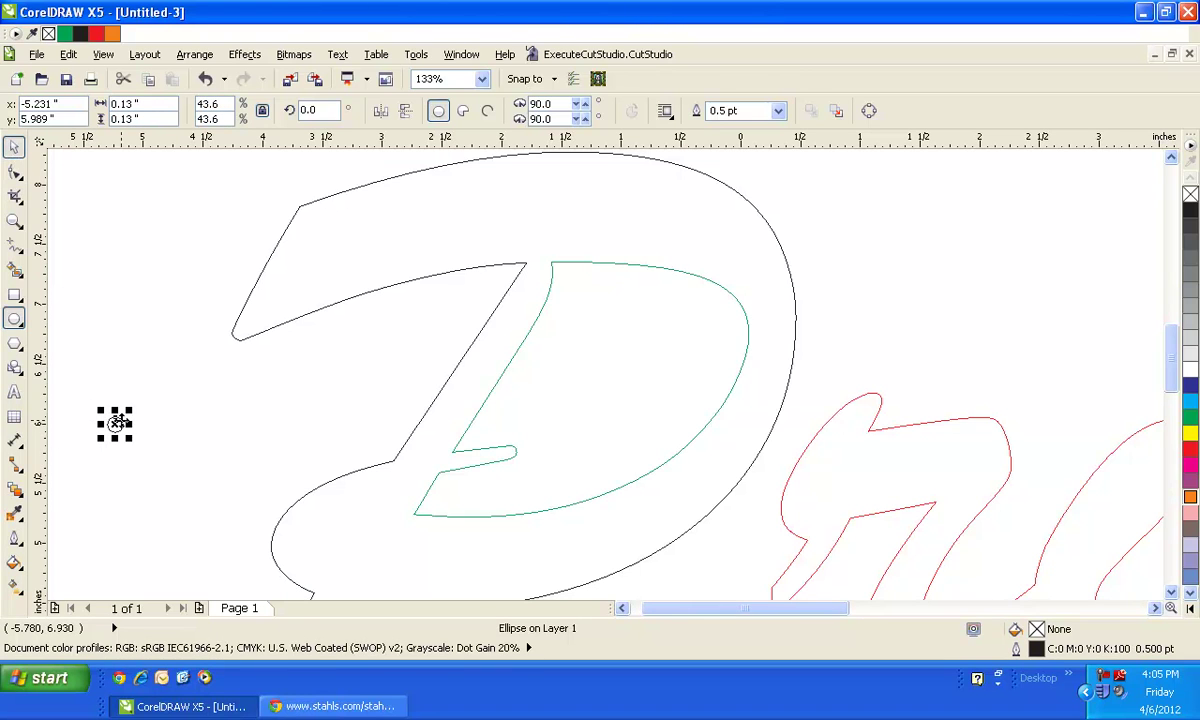
{"action": "left_click_drag", "start_coordinate": [116, 423], "coordinate": [153, 410]}
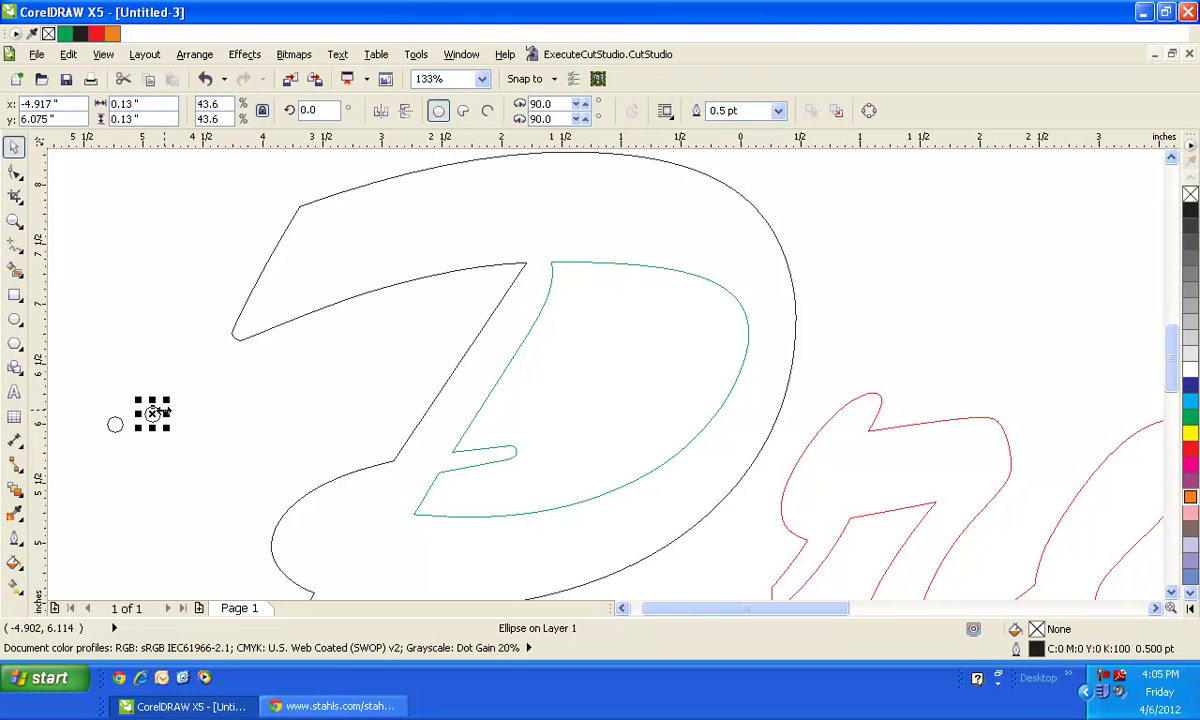
Step: Blend the two small stone-sized circles outside the P into each other
{"action": "left_click", "coordinate": [15, 490]}
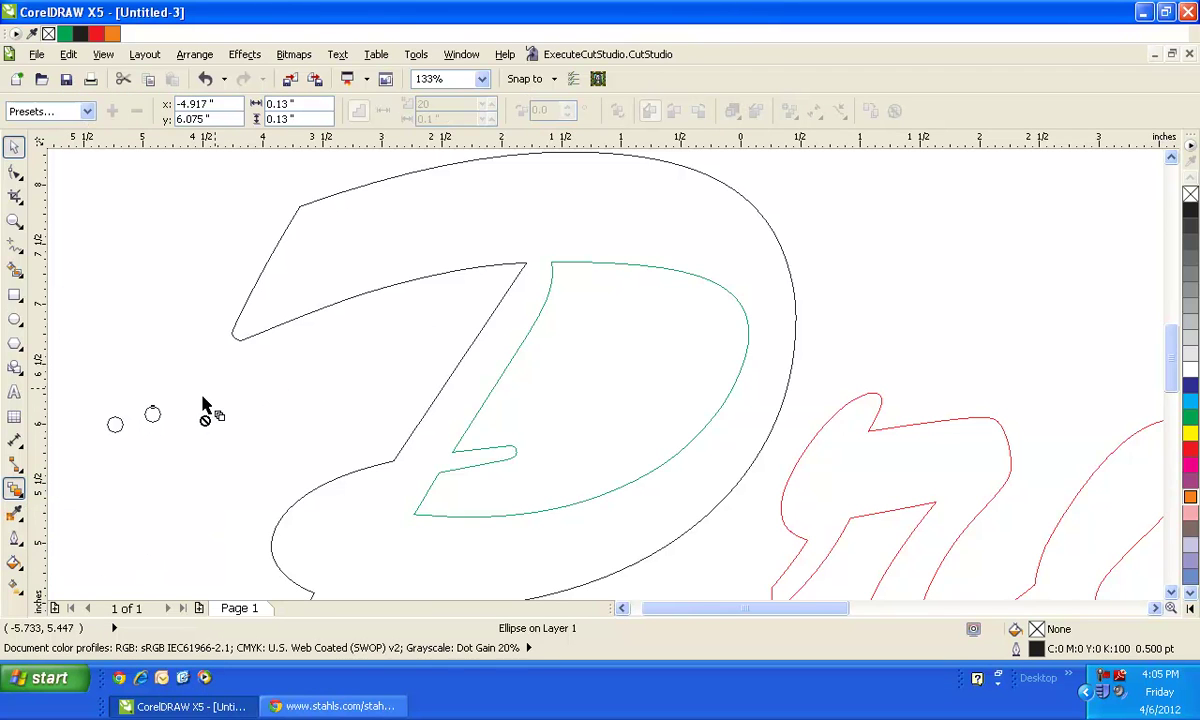
{"action": "left_click_drag", "start_coordinate": [116, 422], "coordinate": [155, 415]}
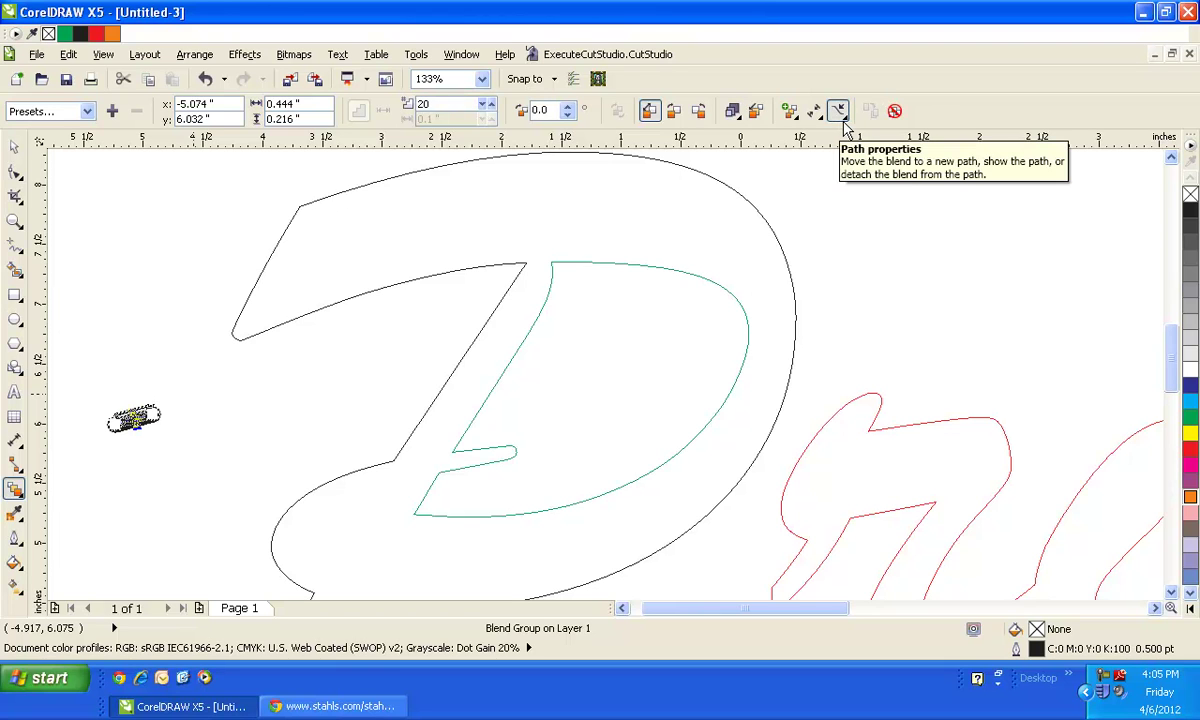
Step: Attach the circle blend to the green inner outline of the P and spread it along the full path
{"action": "left_click", "coordinate": [839, 110]}
{"action": "left_click", "coordinate": [855, 140]}
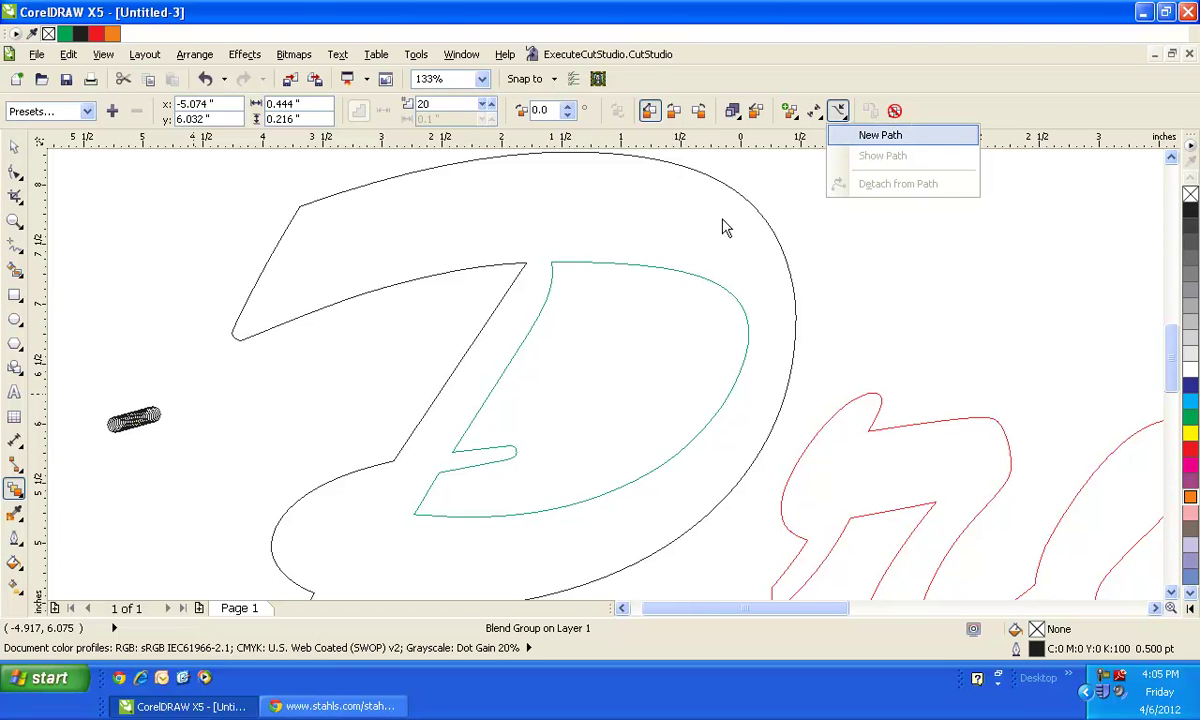
{"action": "left_click", "coordinate": [633, 263]}
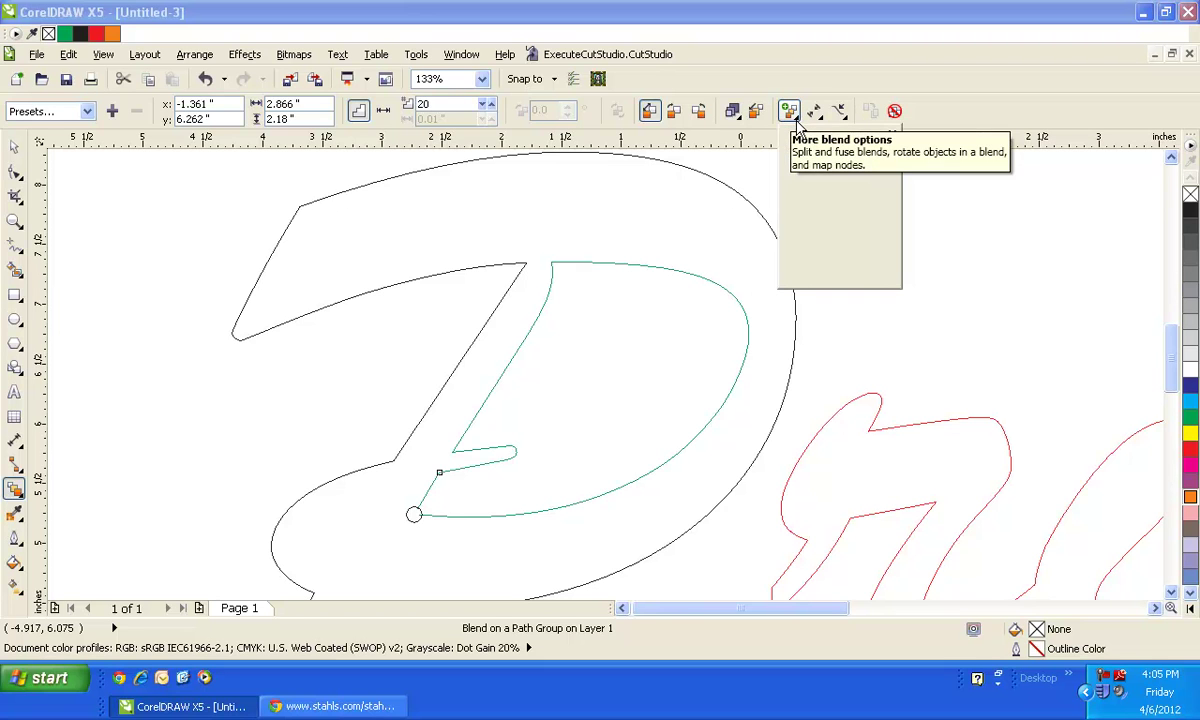
{"action": "left_click", "coordinate": [792, 115]}
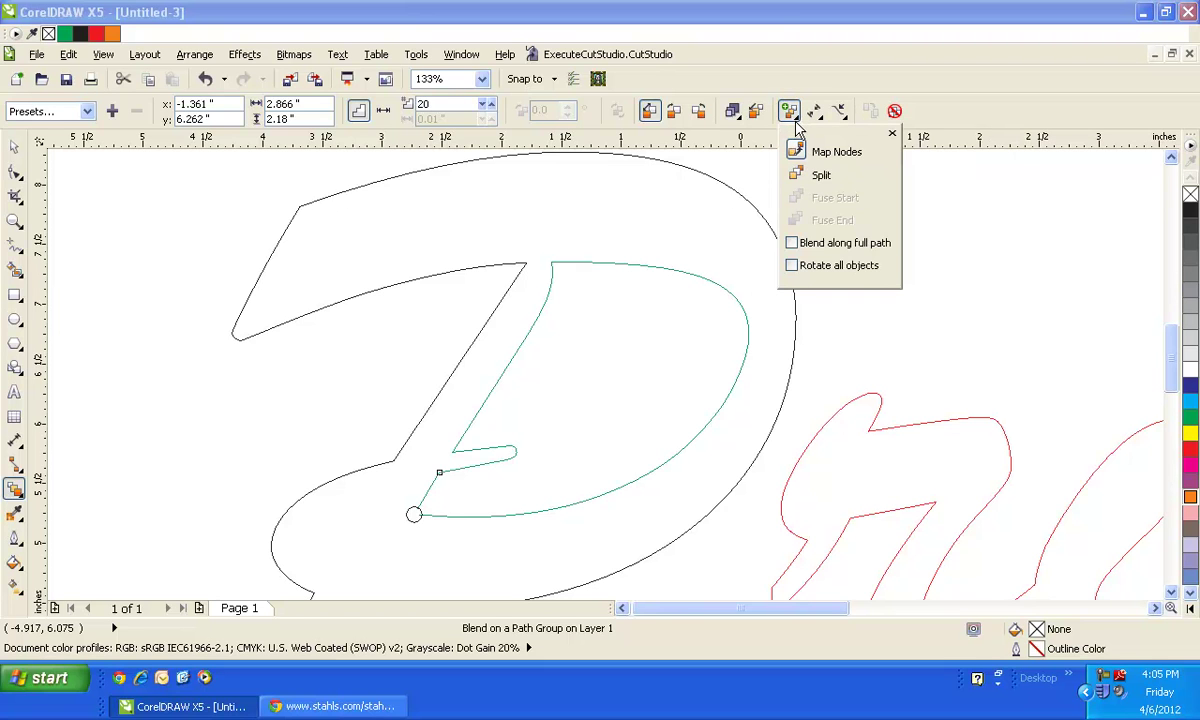
{"action": "left_click", "coordinate": [792, 243]}
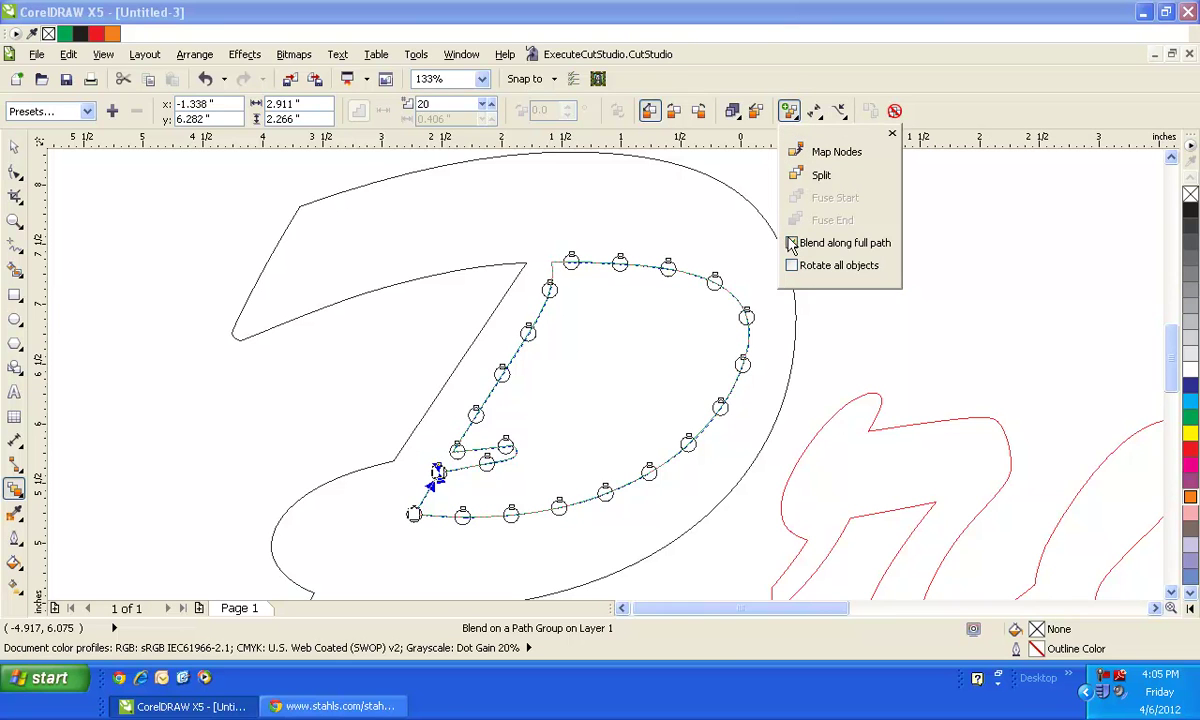
Step: Set the number of steps in the blend on the inner P outline to 25
{"action": "left_click", "coordinate": [483, 103]}
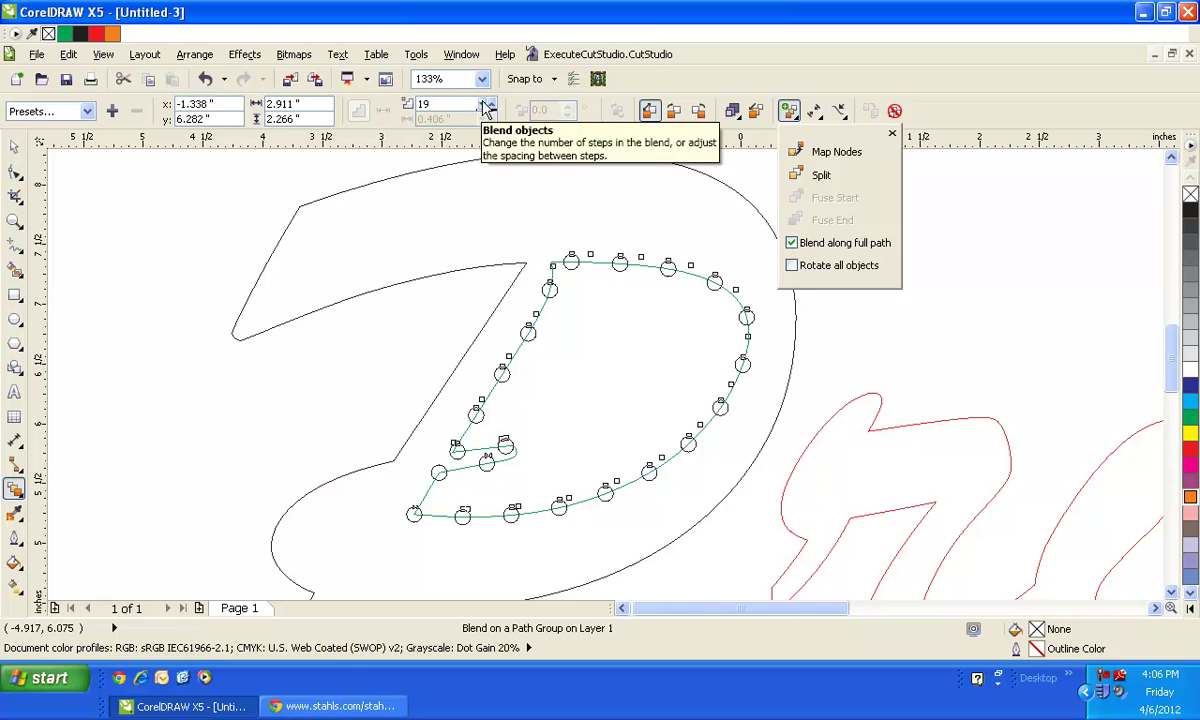
{"action": "left_click", "coordinate": [488, 109]}
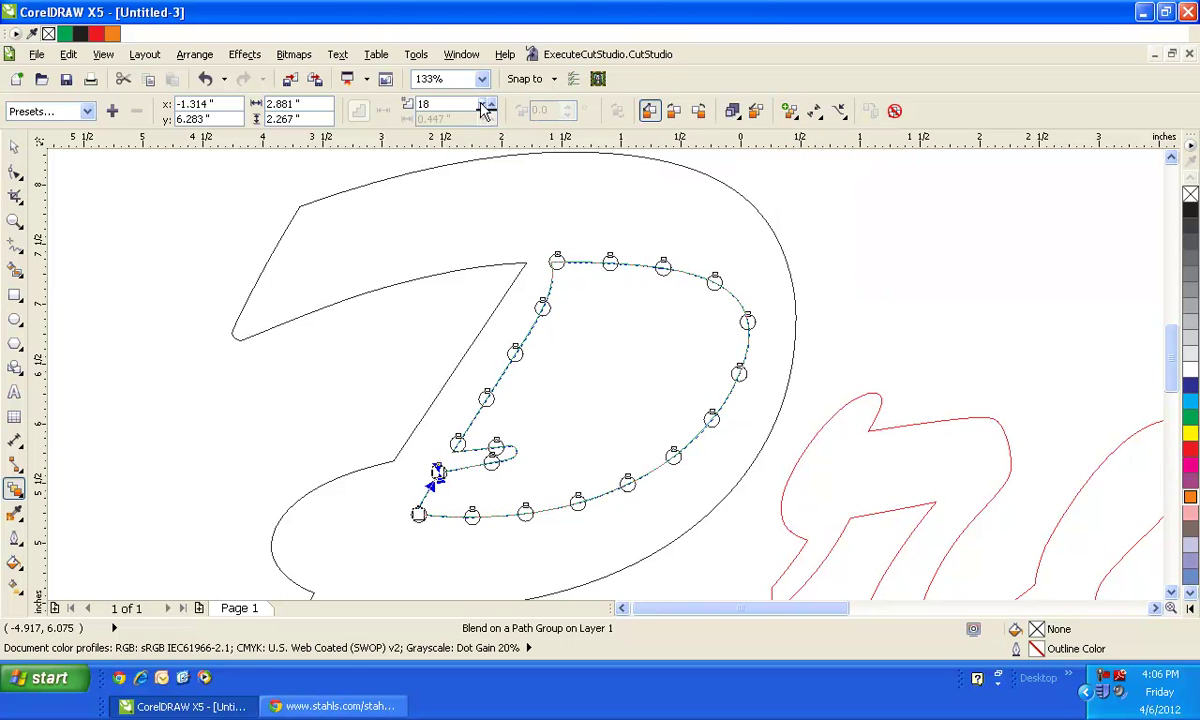
{"action": "left_click_drag", "start_coordinate": [455, 103], "coordinate": [398, 98]}
{"action": "type", "text": "25"}
{"action": "key", "text": "Return"}
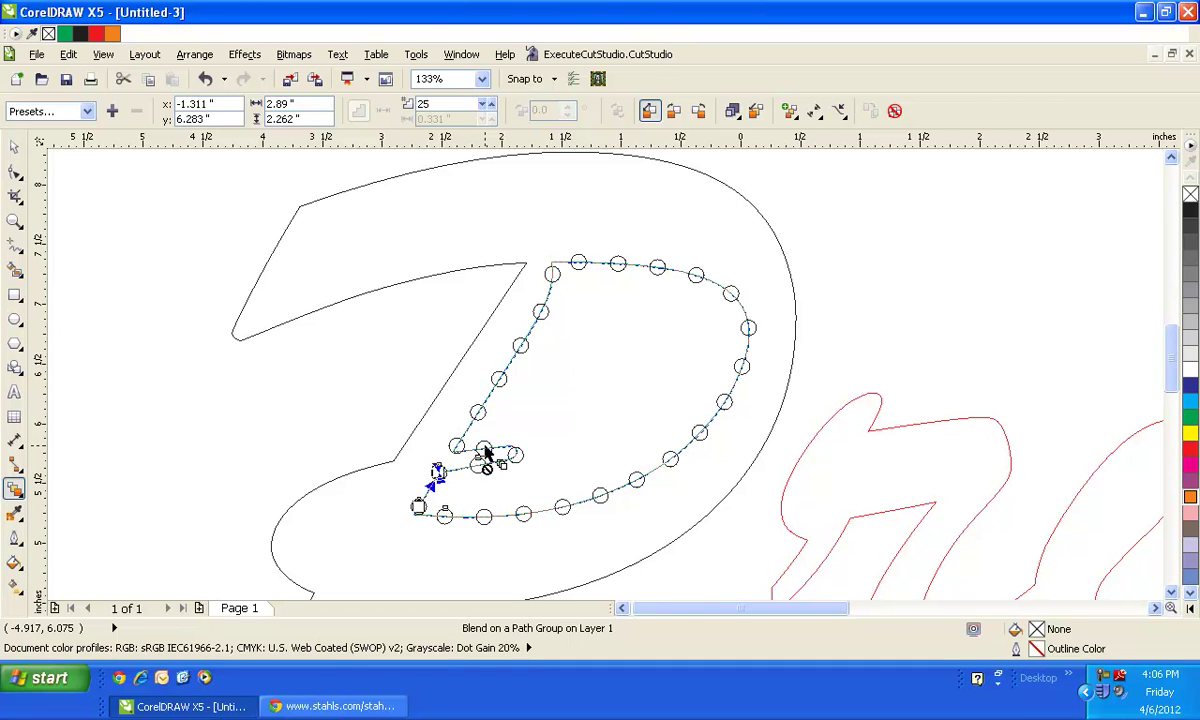
{"action": "left_click", "coordinate": [14, 220]}
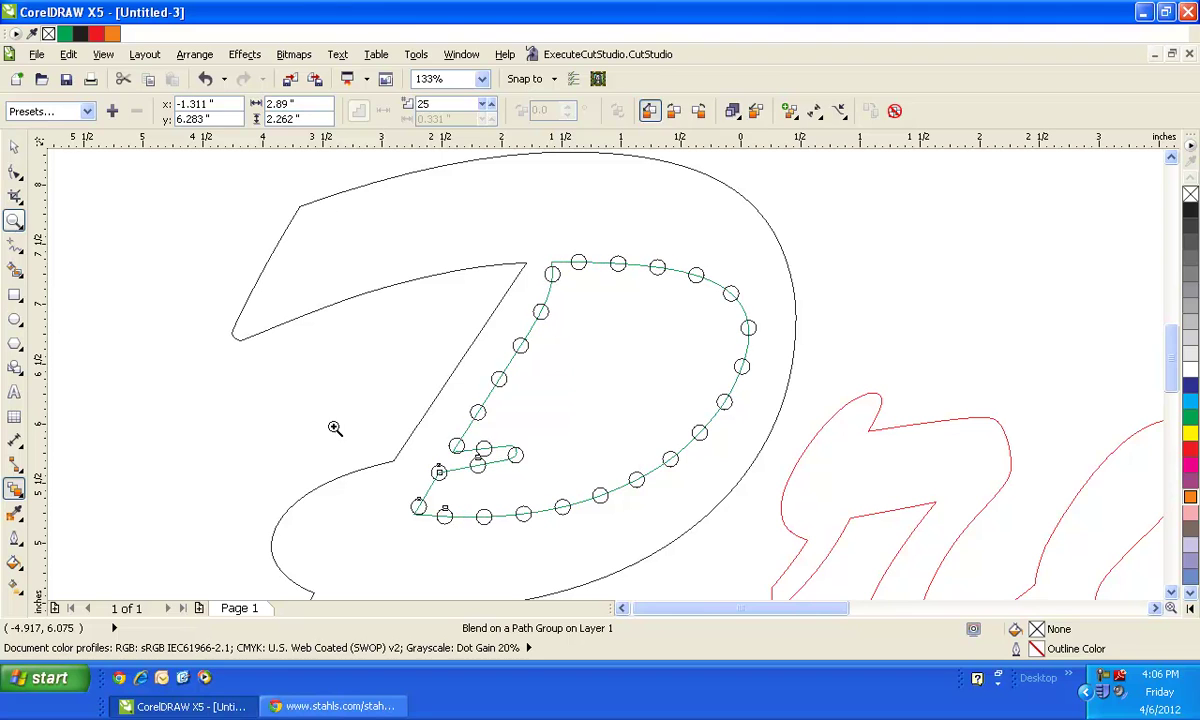
Step: Undo the blend's step changes and its placement on the inner P outline
{"action": "left_click", "coordinate": [12, 148]}
{"action": "left_click", "coordinate": [204, 80]}
{"action": "left_click", "coordinate": [204, 80]}
{"action": "left_click", "coordinate": [204, 80]}
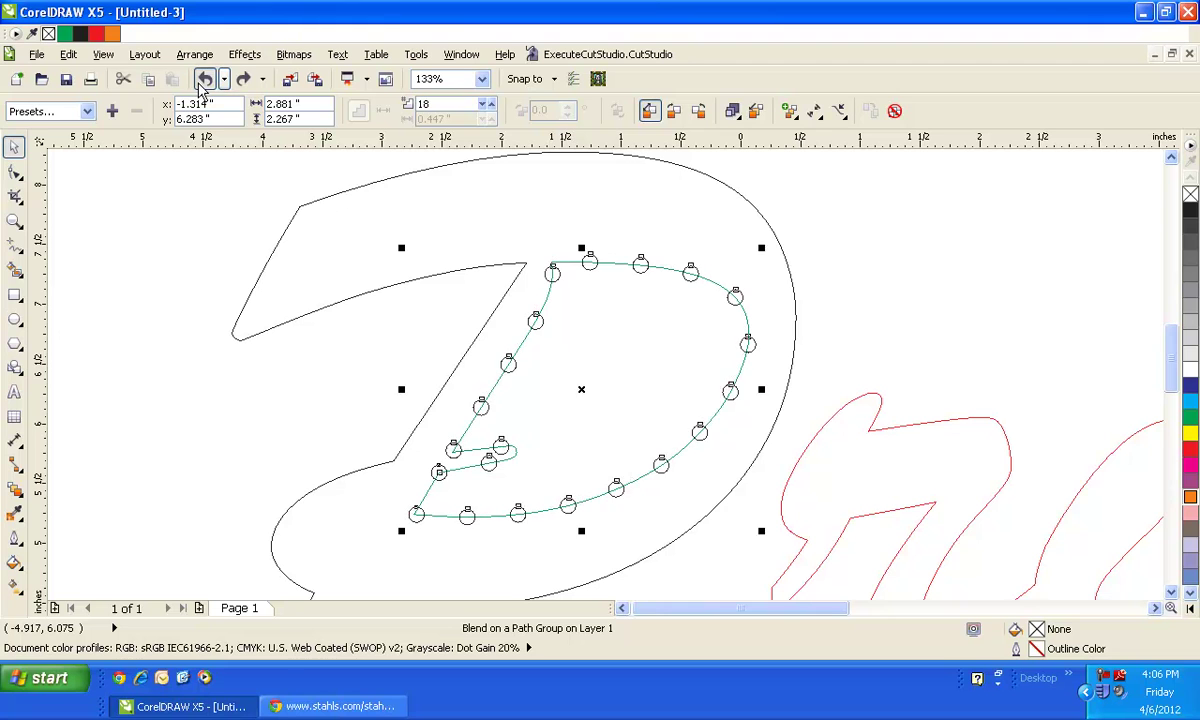
{"action": "left_click", "coordinate": [204, 80]}
{"action": "left_click", "coordinate": [204, 80]}
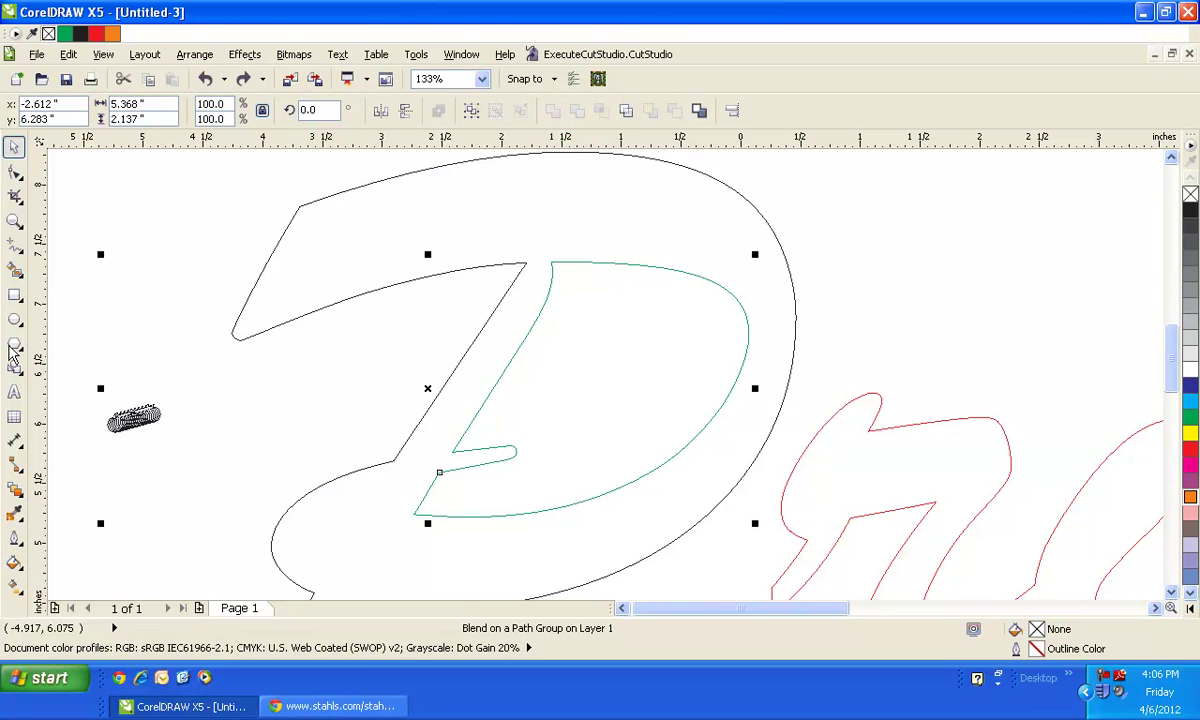
Step: Break the green inner outline of the P at its upper-left corner node
{"action": "left_click", "coordinate": [511, 340]}
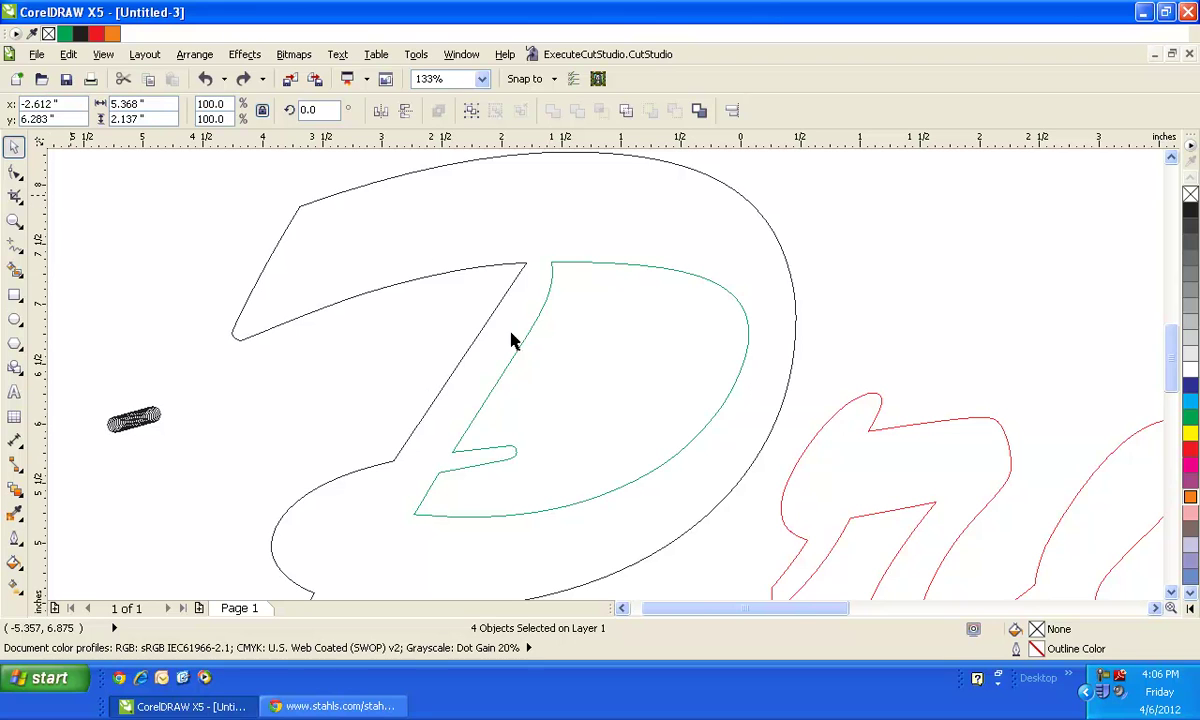
{"action": "left_click", "coordinate": [563, 264]}
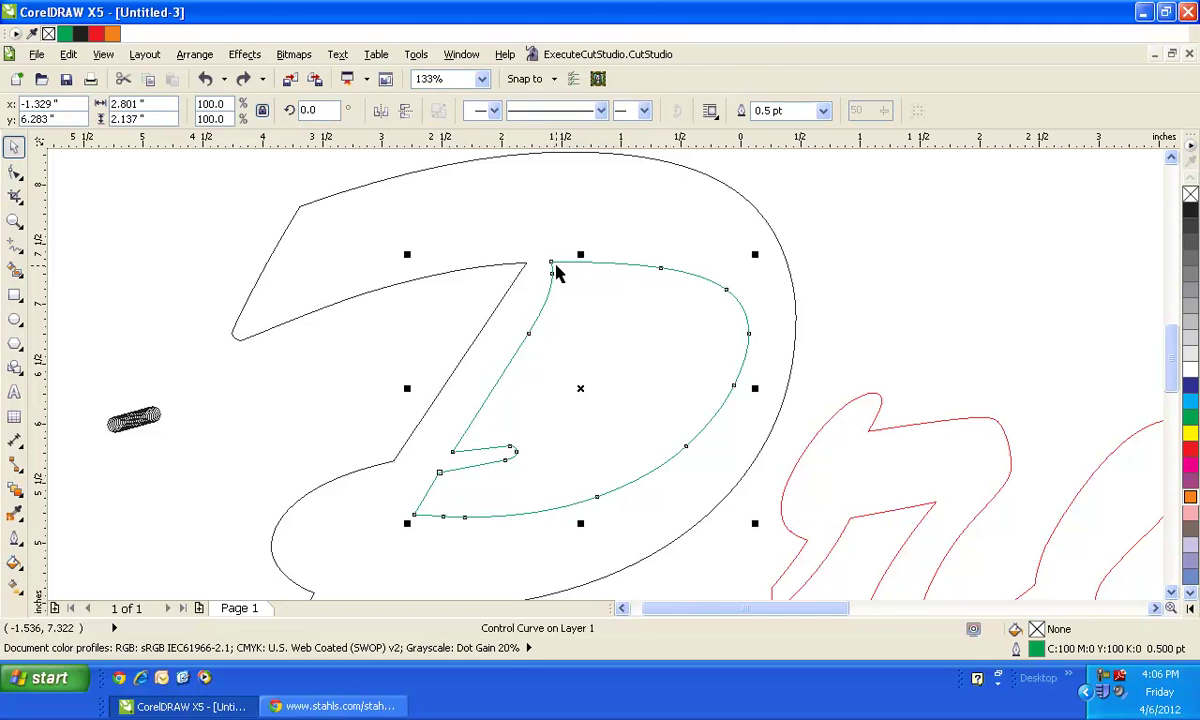
{"action": "left_click", "coordinate": [15, 174]}
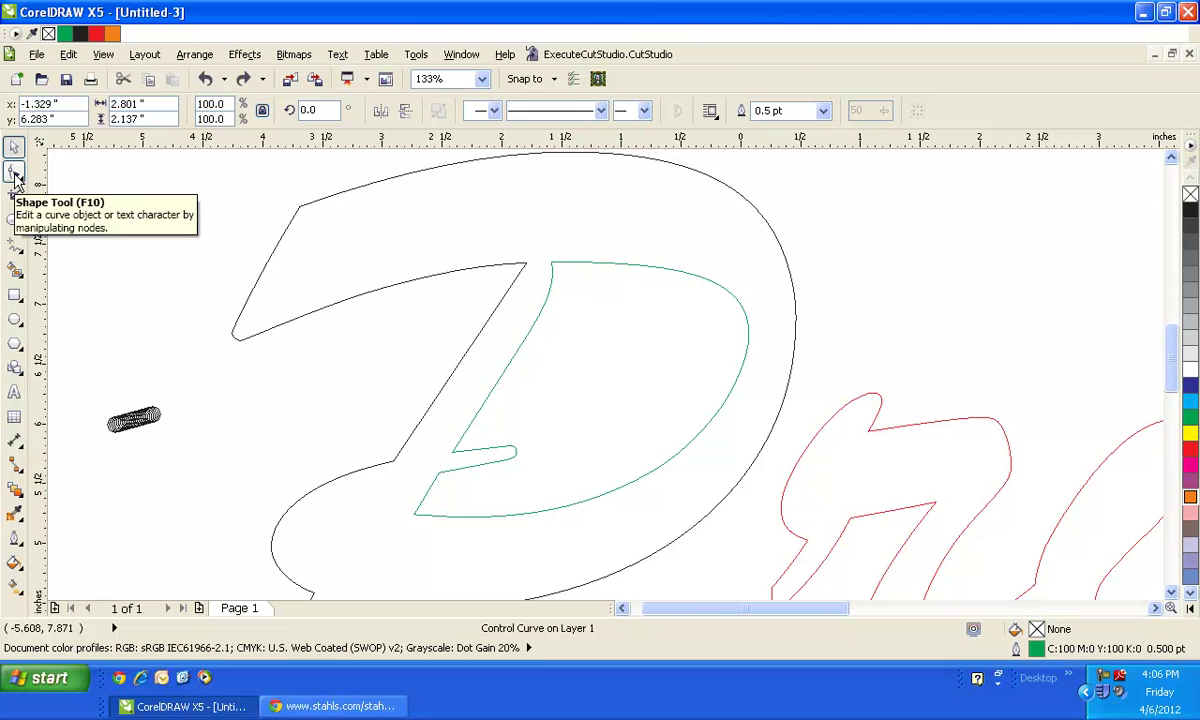
{"action": "left_click", "coordinate": [554, 270]}
{"action": "left_click", "coordinate": [553, 265]}
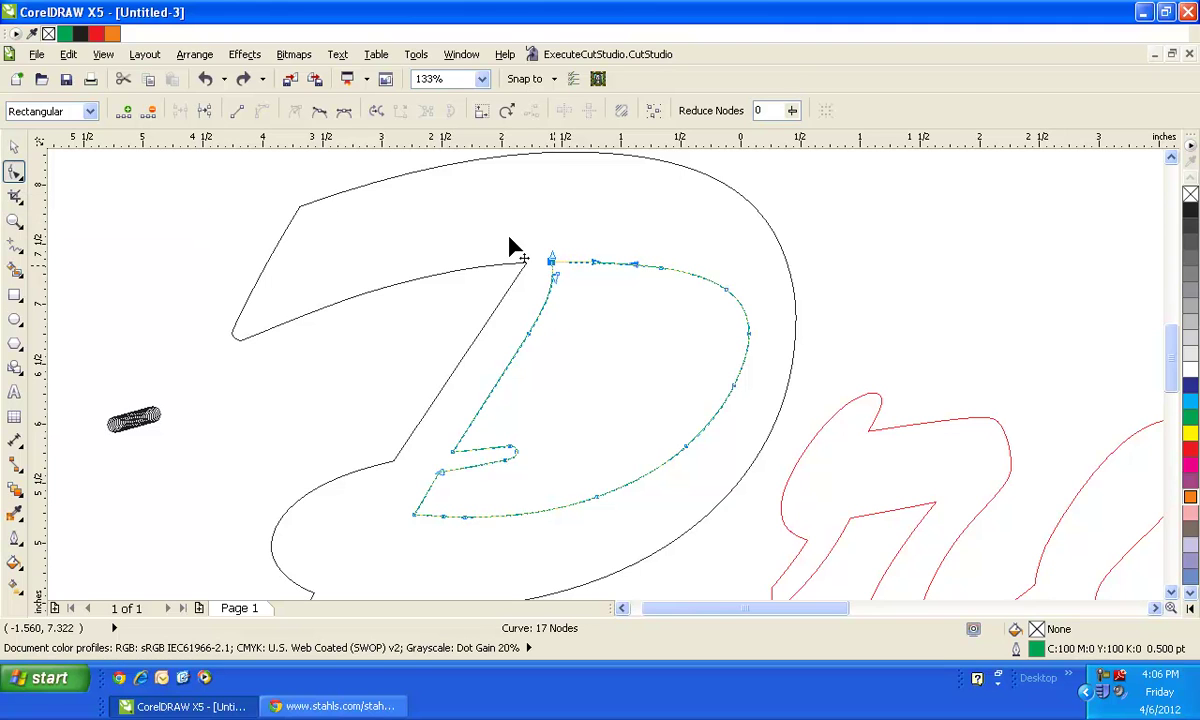
{"action": "left_click", "coordinate": [204, 111]}
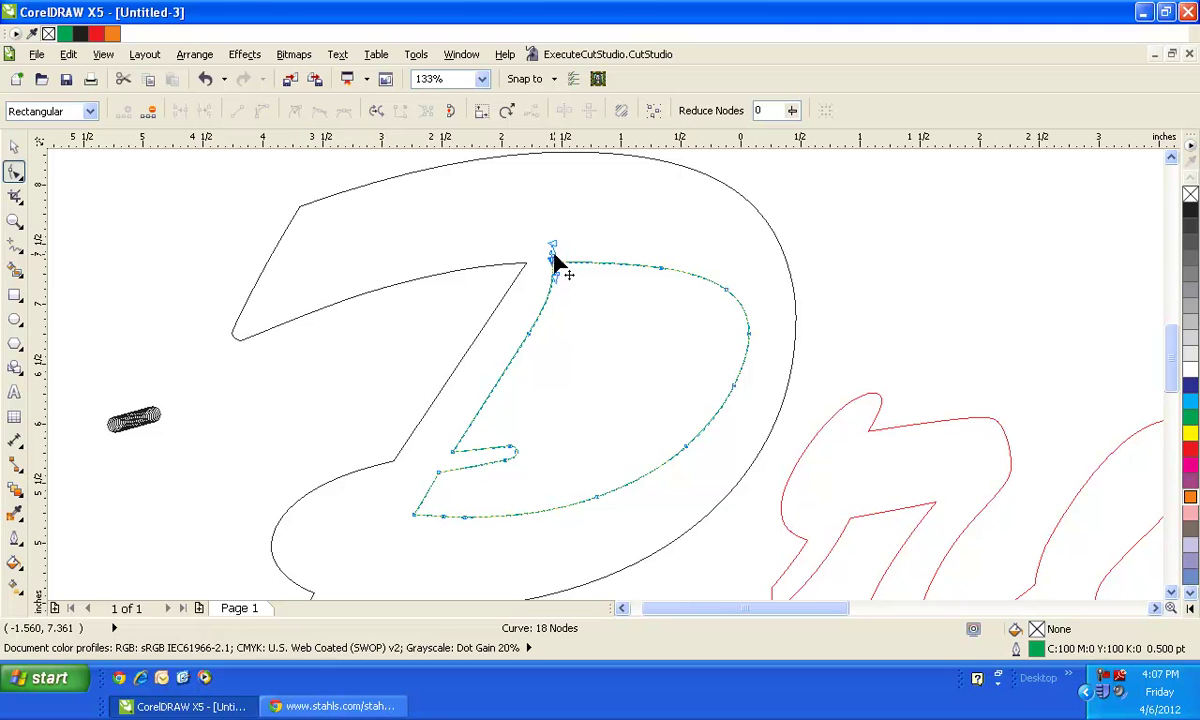
{"action": "key", "text": "ctrl+z"}
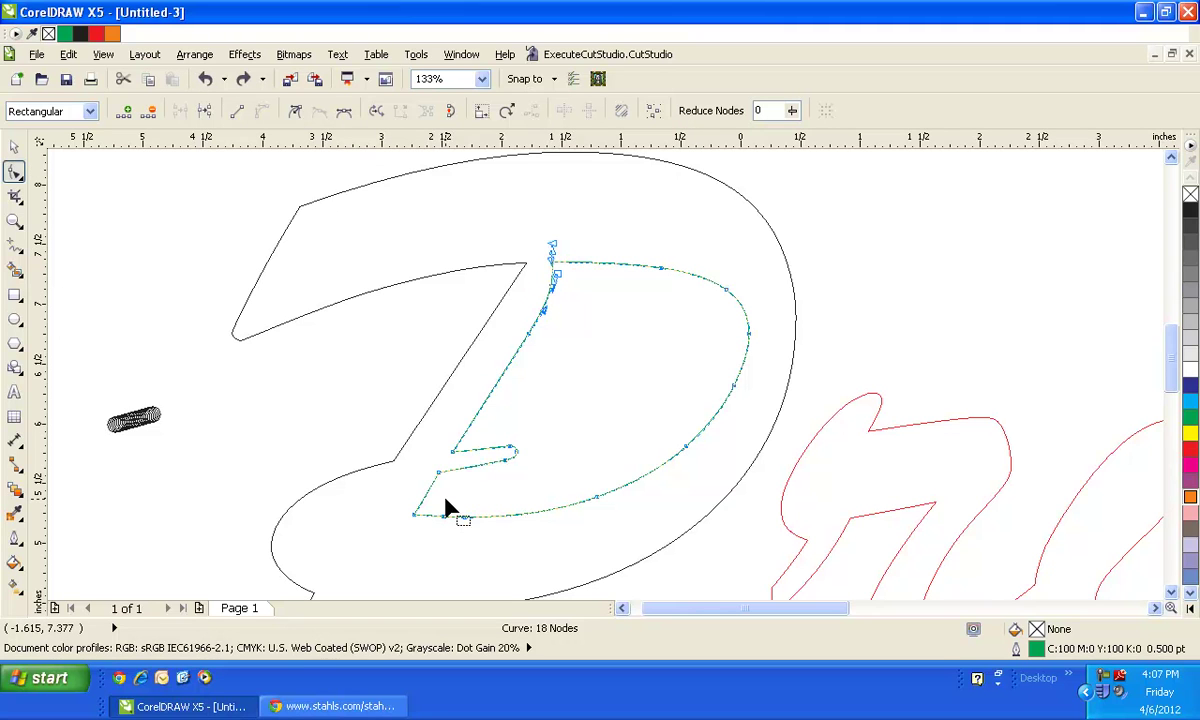
Step: Break the green outline at its lower-left corner node and break the curve apart into two separate curves
{"action": "left_click", "coordinate": [415, 517]}
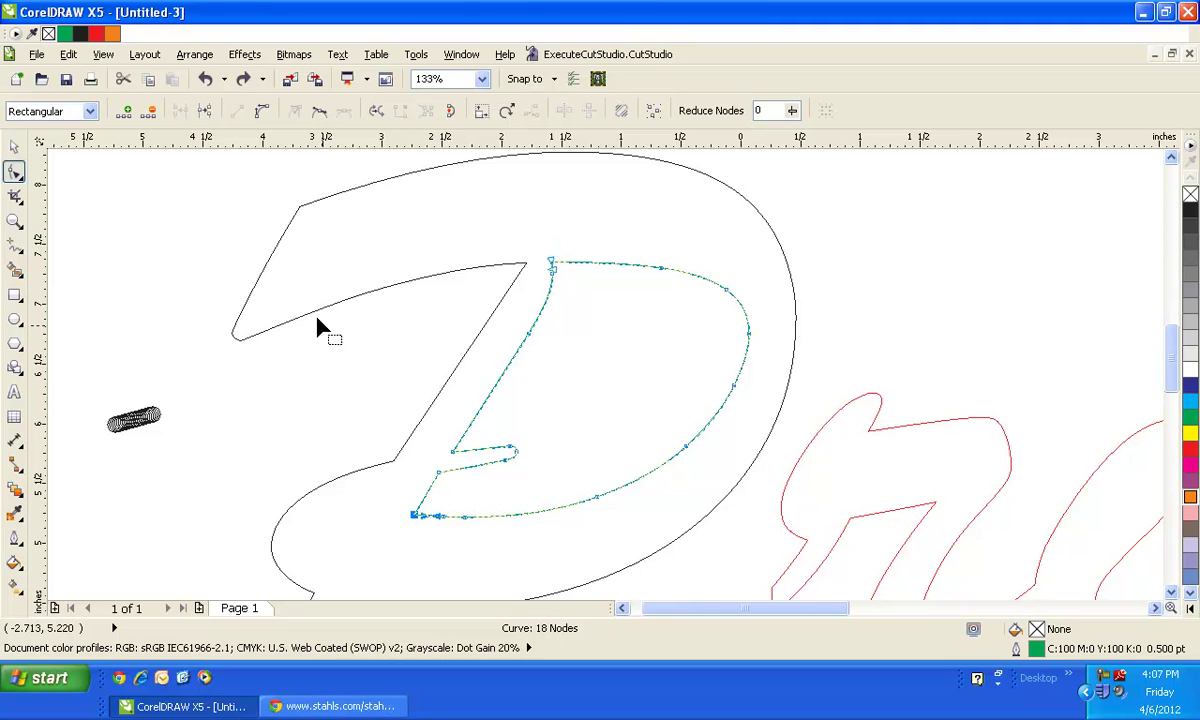
{"action": "left_click", "coordinate": [205, 112]}
{"action": "left_click", "coordinate": [190, 55]}
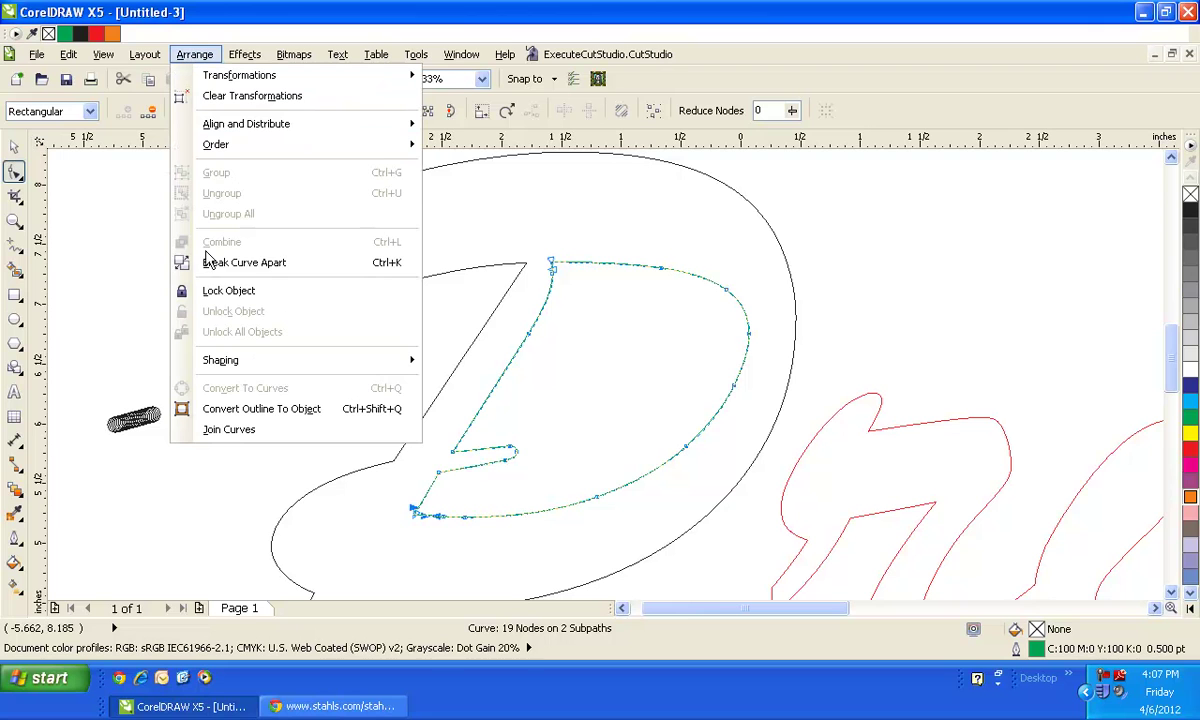
{"action": "left_click", "coordinate": [214, 264]}
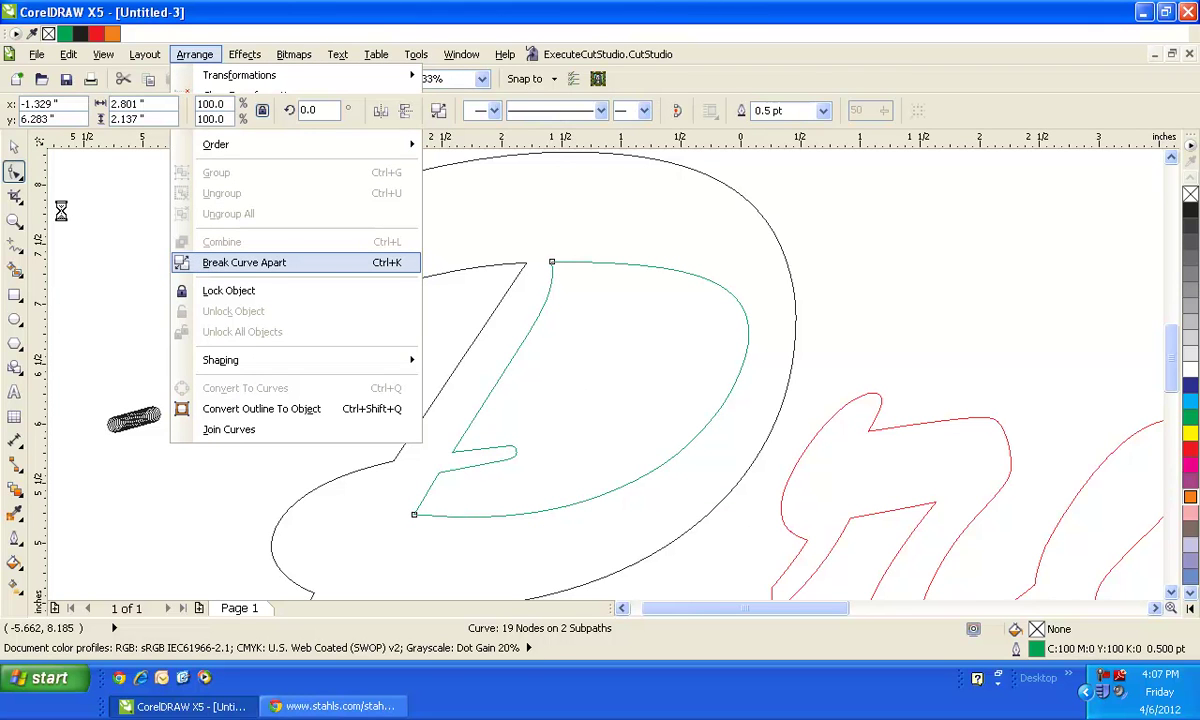
Step: Color the line of the left-hand curve of the inner P outline, the part with the notch, dark blue
{"action": "left_click", "coordinate": [15, 148]}
{"action": "left_click", "coordinate": [506, 324]}
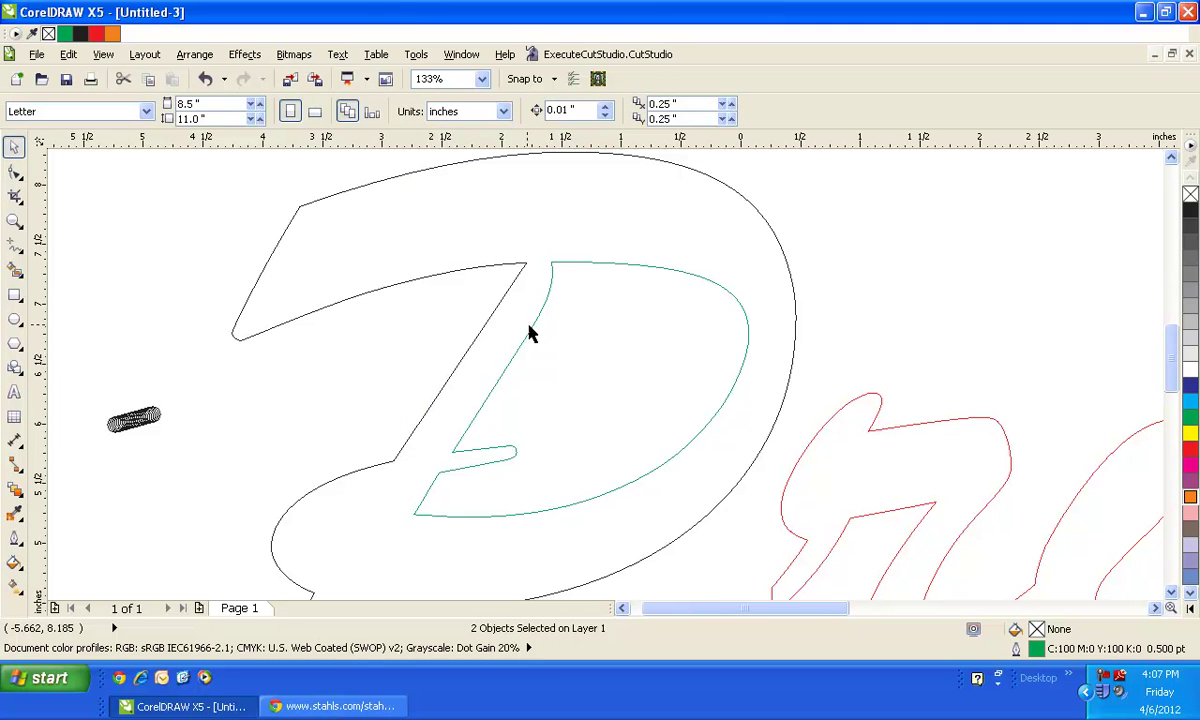
{"action": "left_click", "coordinate": [531, 334]}
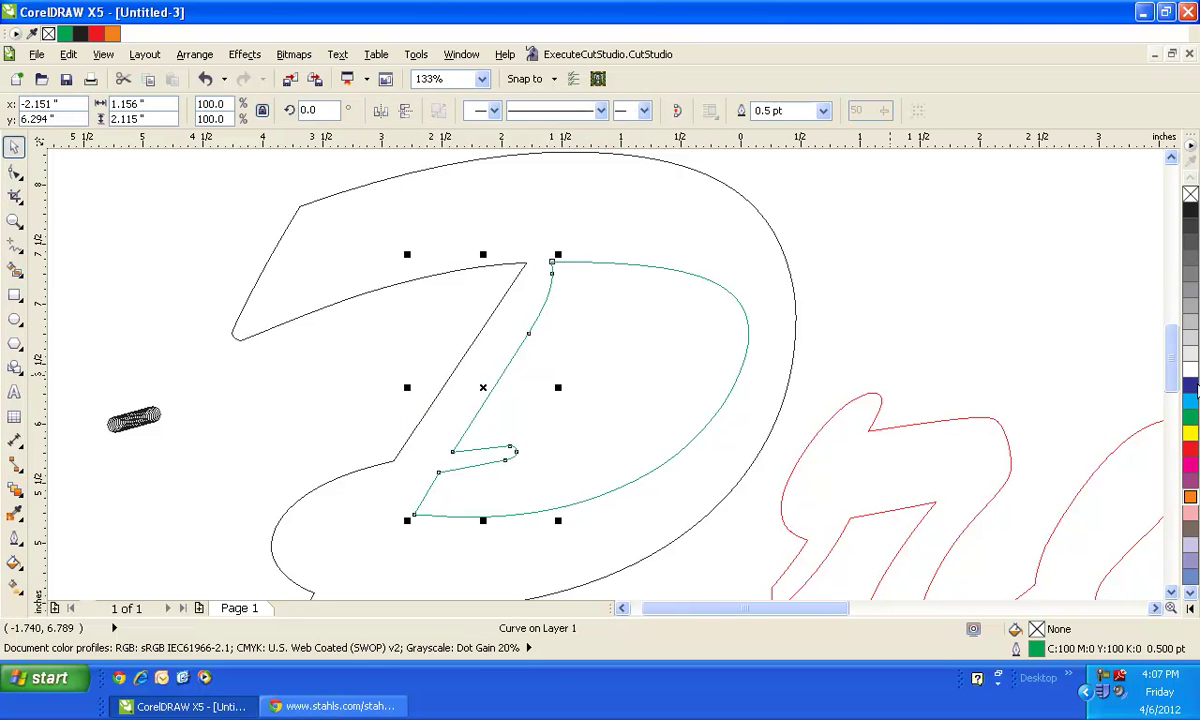
{"action": "right_click", "coordinate": [1190, 385]}
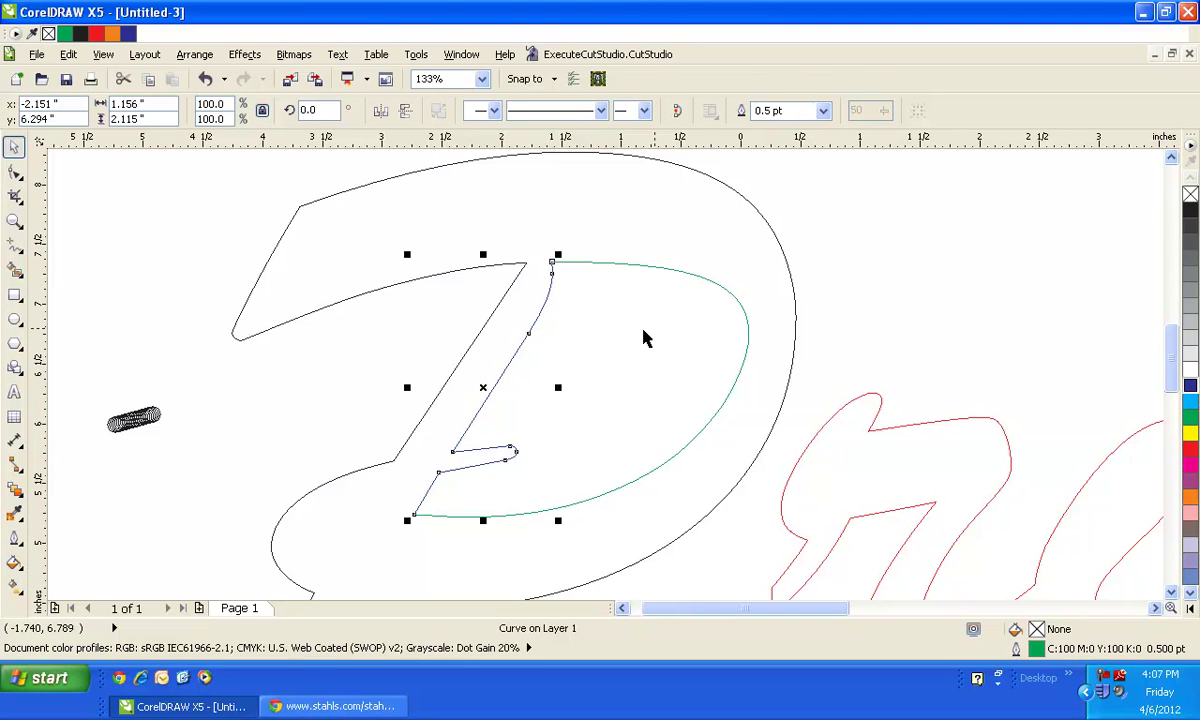
{"action": "double_click", "coordinate": [619, 270]}
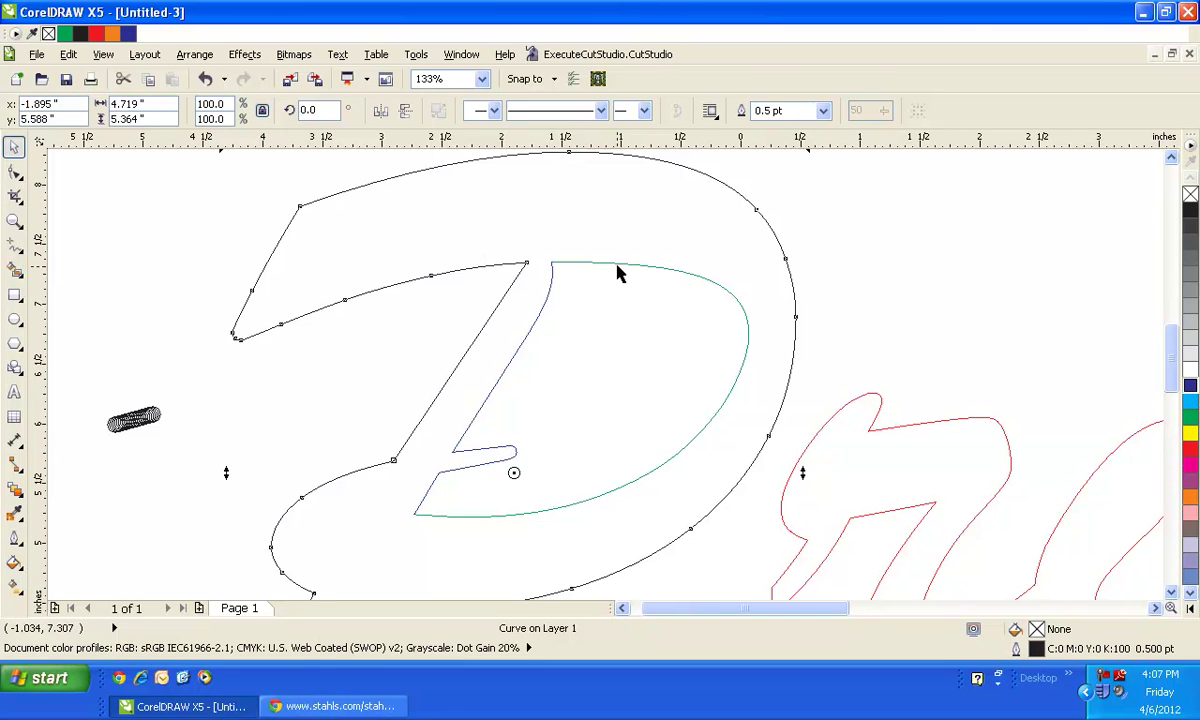
{"action": "left_click", "coordinate": [619, 270]}
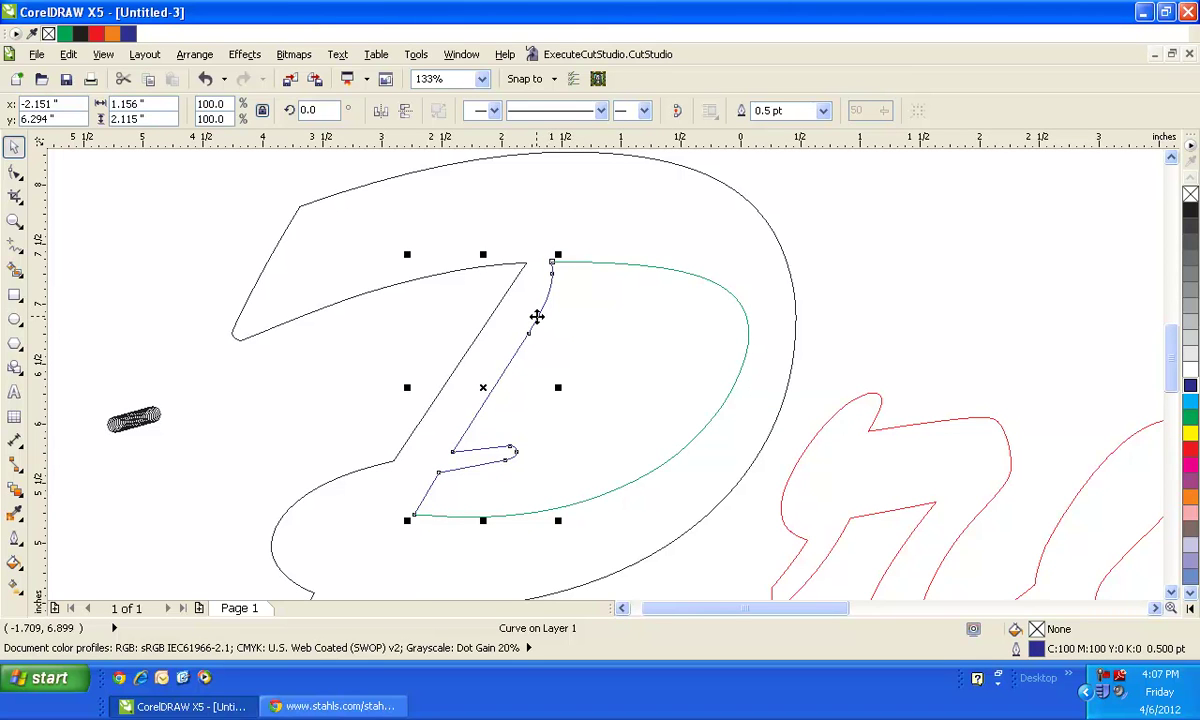
Step: Widen the notch in the blue curve by moving the upper node of its rounded end upward
{"action": "left_click", "coordinate": [14, 219]}
{"action": "left_click_drag", "start_coordinate": [360, 402], "coordinate": [532, 491]}
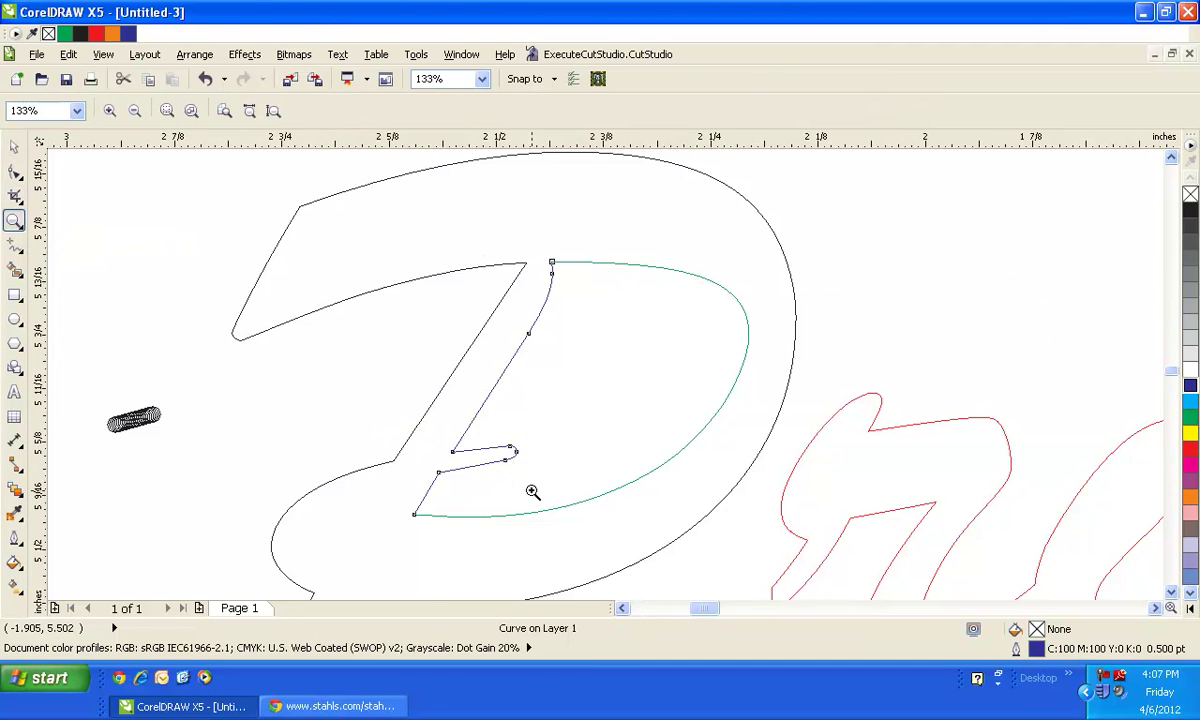
{"action": "left_click", "coordinate": [14, 172]}
{"action": "left_click", "coordinate": [571, 330]}
{"action": "left_click_drag", "start_coordinate": [585, 332], "coordinate": [637, 224]}
{"action": "left_click_drag", "start_coordinate": [918, 226], "coordinate": [1041, 338]}
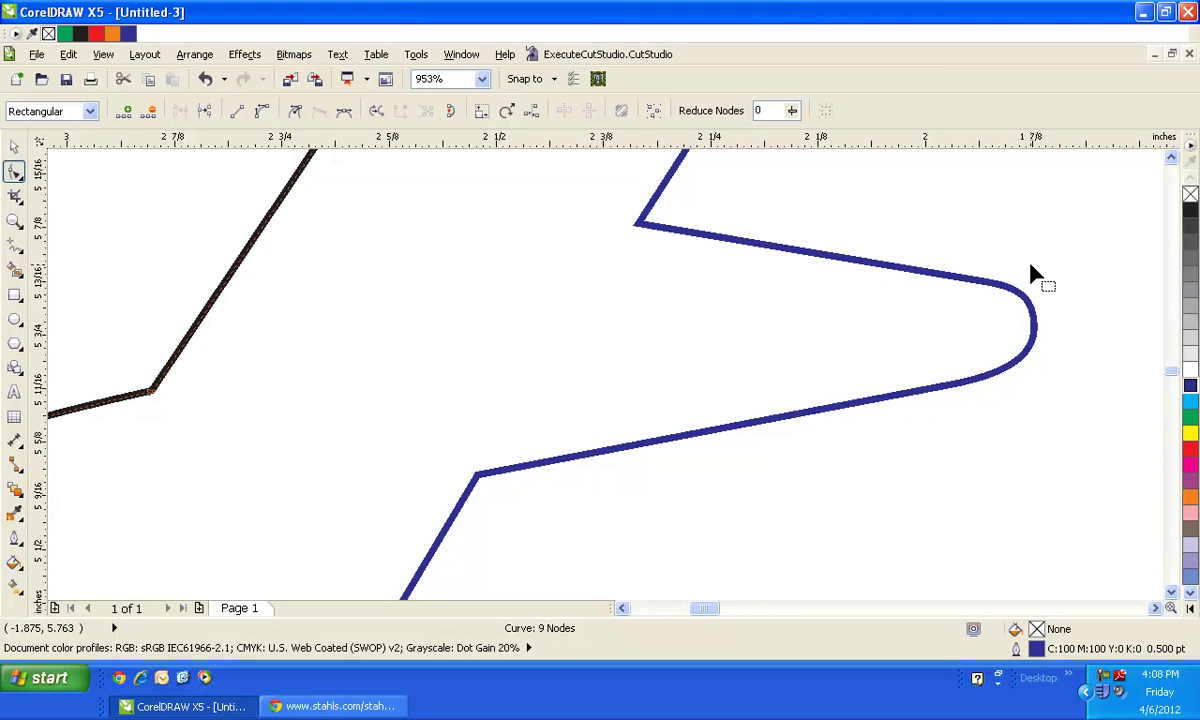
{"action": "left_click_drag", "start_coordinate": [966, 232], "coordinate": [1028, 330]}
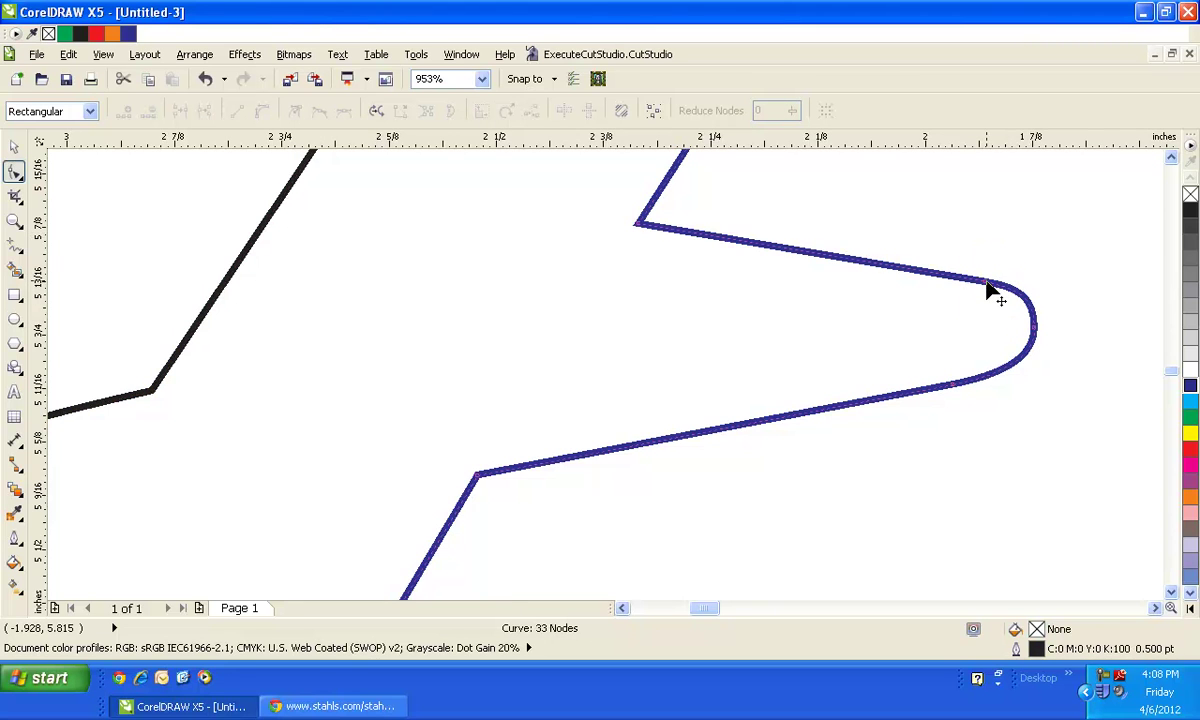
{"action": "left_click_drag", "start_coordinate": [986, 282], "coordinate": [1074, 203]}
{"action": "left_click_drag", "start_coordinate": [1015, 312], "coordinate": [1050, 372]}
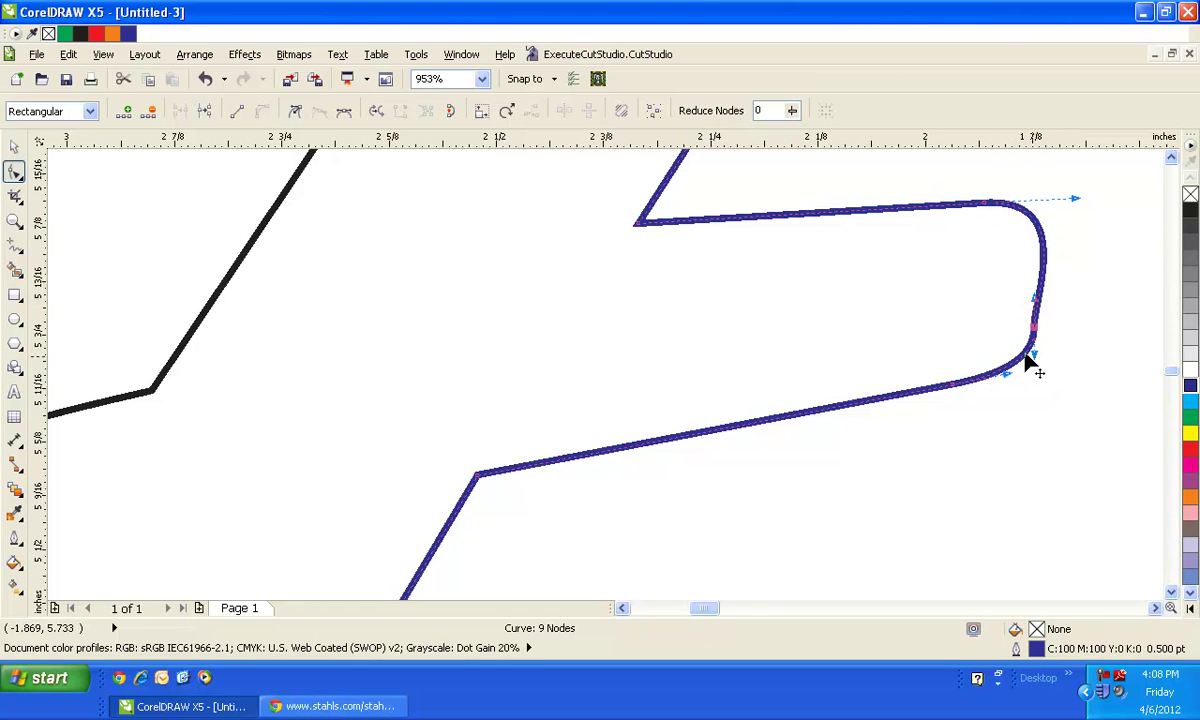
Step: Delete the middle node at the tip of the blue curve's notch to smooth its rounded end
{"action": "left_click", "coordinate": [1011, 304]}
{"action": "left_click_drag", "start_coordinate": [1011, 300], "coordinate": [1055, 380]}
{"action": "key", "text": "Delete"}
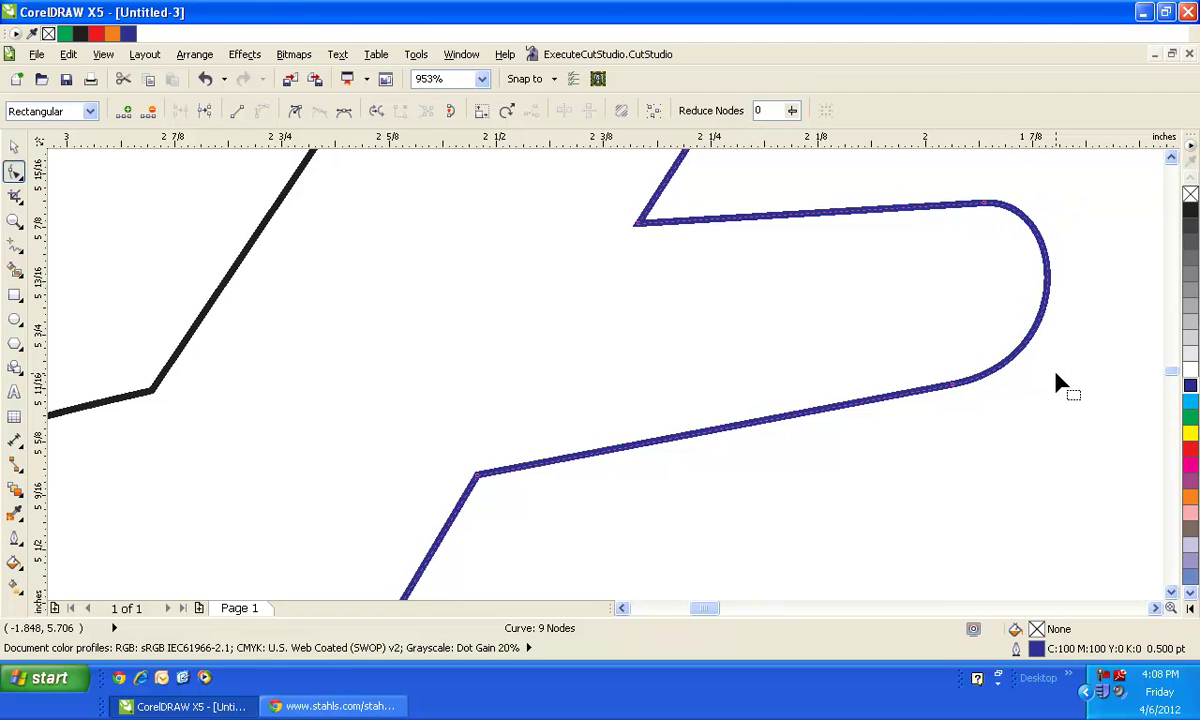
Step: Attach the small circle blend beside the P to the dark blue curve as its new path and blend it along the full path
{"action": "scroll", "coordinate": [1060, 383], "scroll_direction": "down", "scroll_amount": 3}
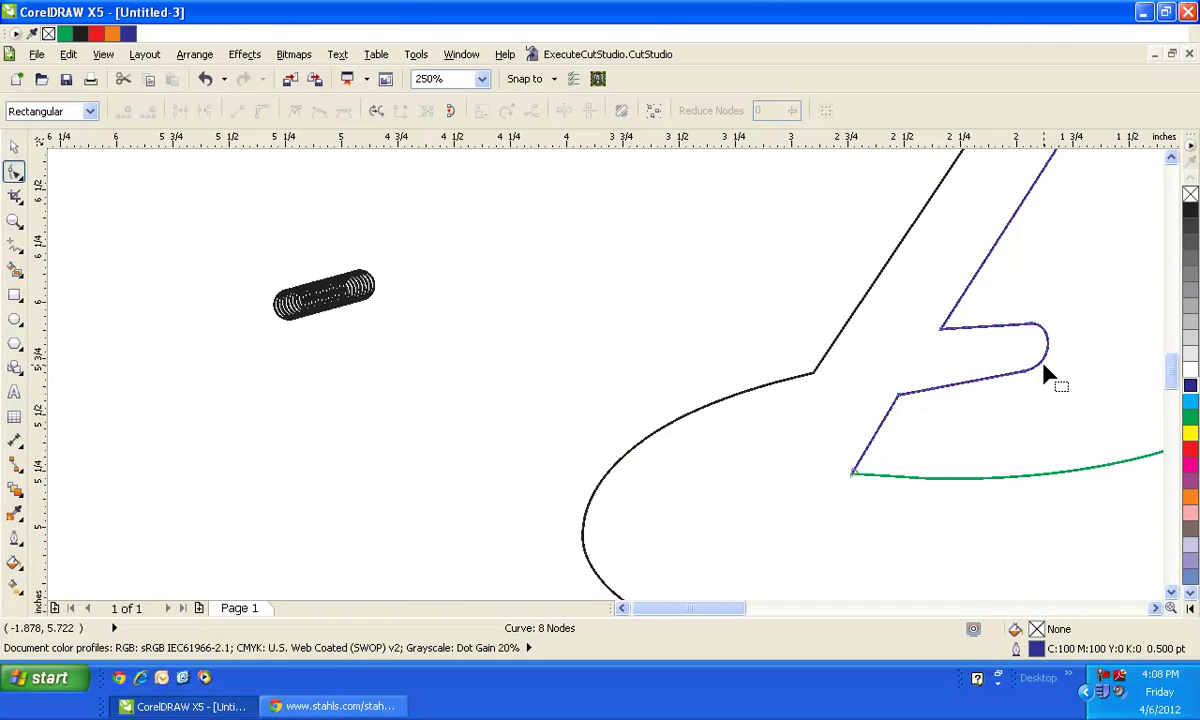
{"action": "scroll", "coordinate": [1042, 367], "scroll_direction": "down", "scroll_amount": 3}
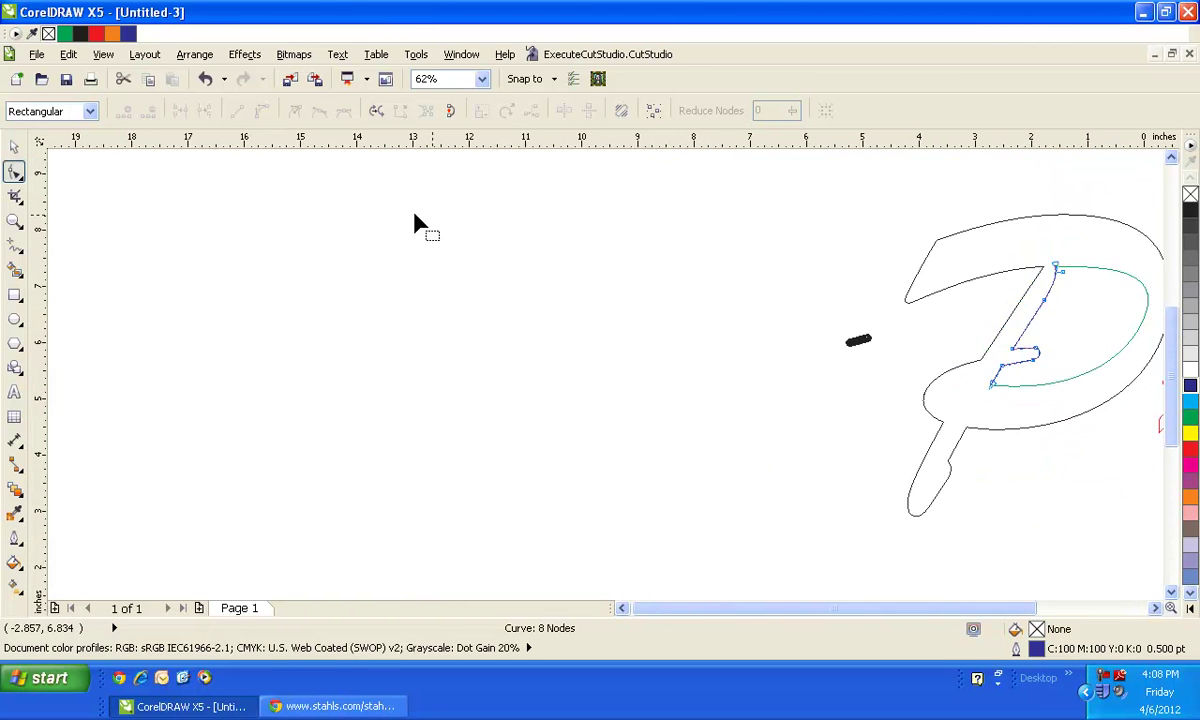
{"action": "left_click", "coordinate": [14, 221]}
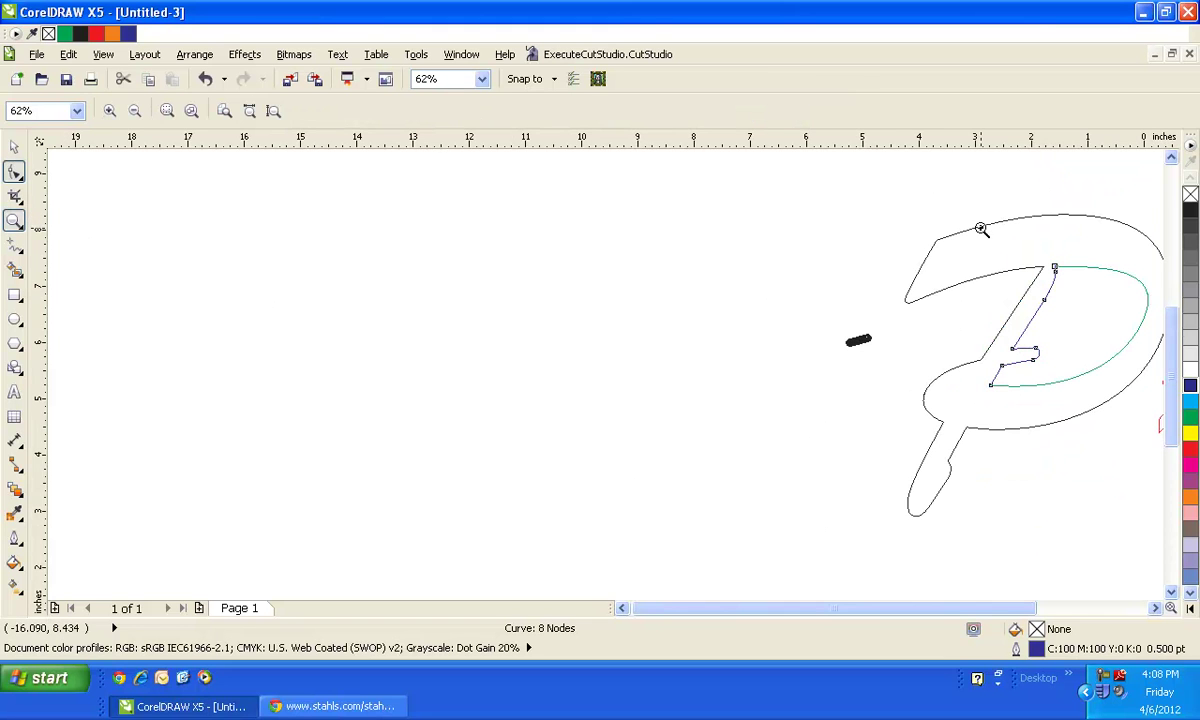
{"action": "left_click_drag", "start_coordinate": [871, 190], "coordinate": [1156, 502]}
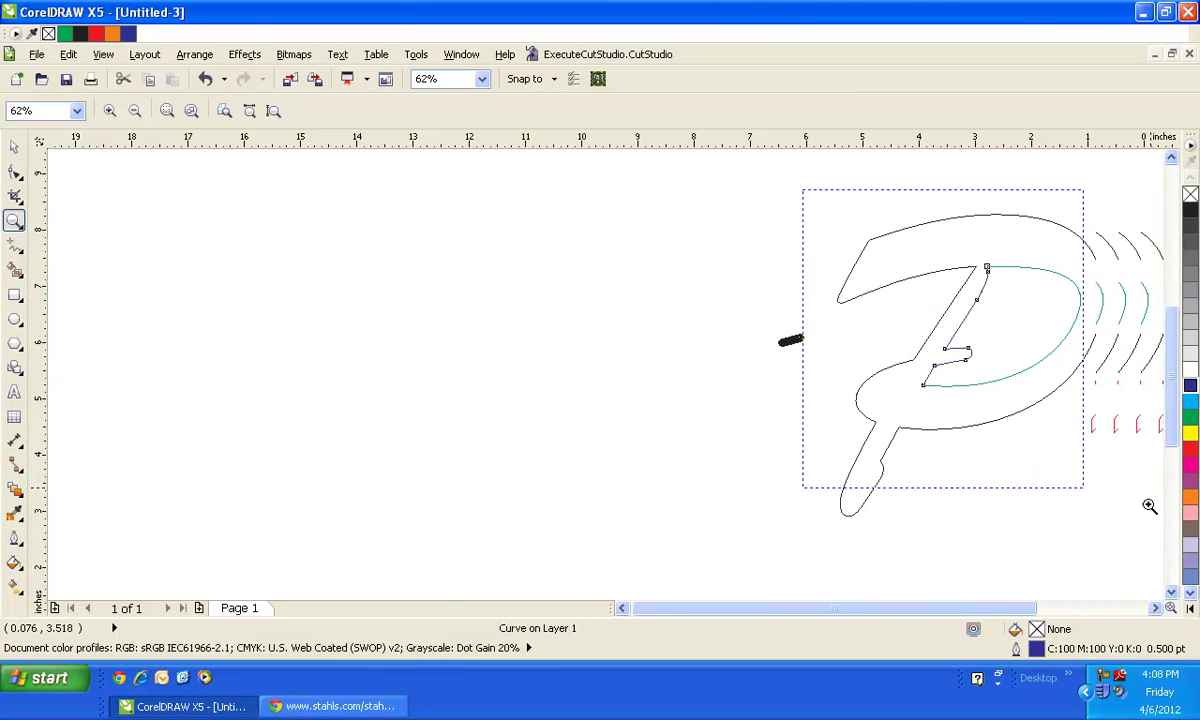
{"action": "left_click", "coordinate": [15, 147]}
{"action": "left_click", "coordinate": [544, 311]}
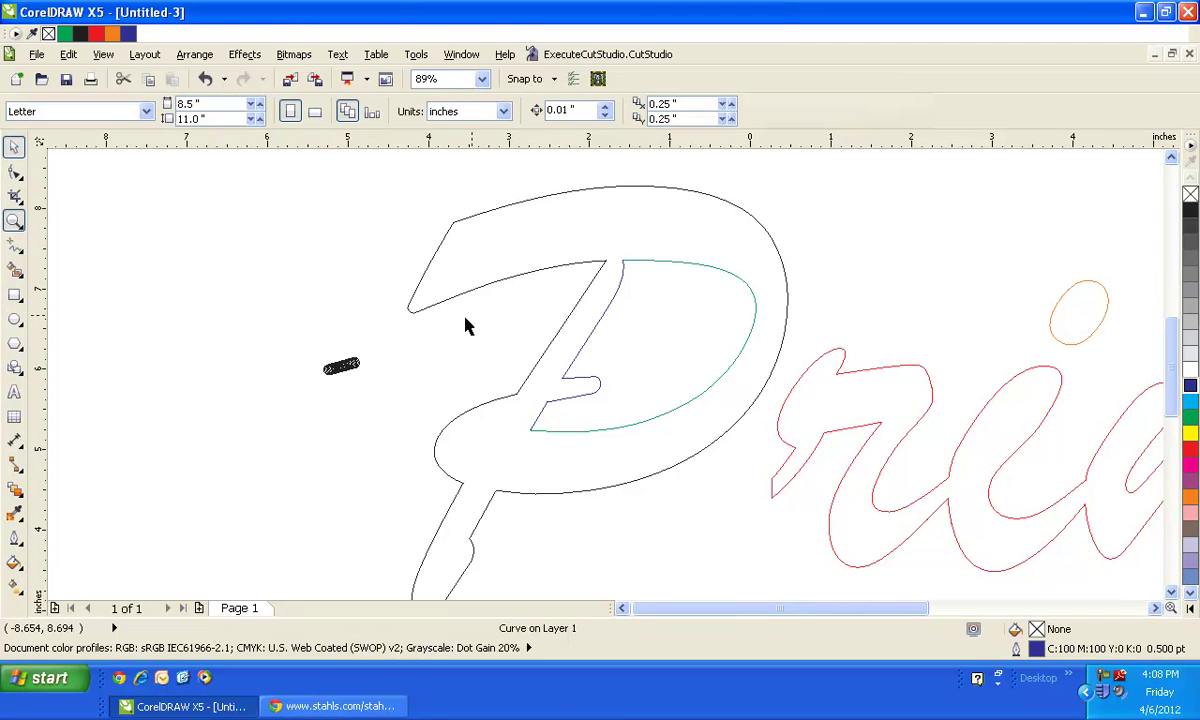
{"action": "left_click", "coordinate": [340, 368]}
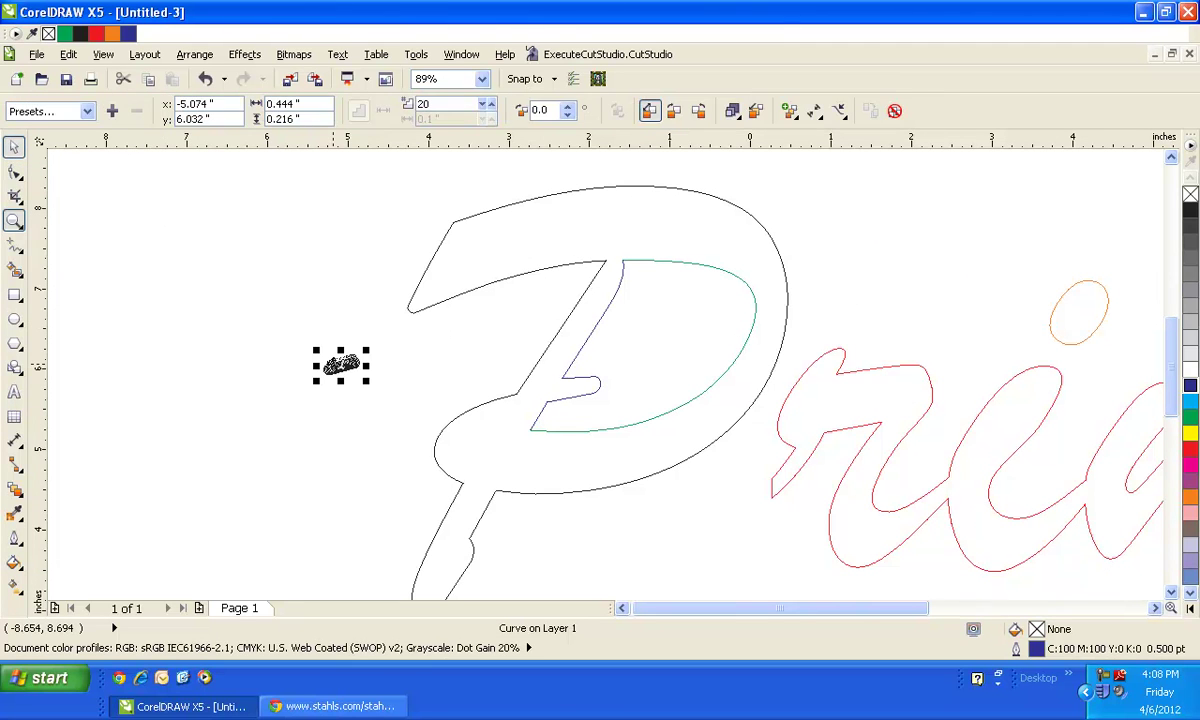
{"action": "left_click", "coordinate": [845, 118]}
{"action": "left_click", "coordinate": [873, 129]}
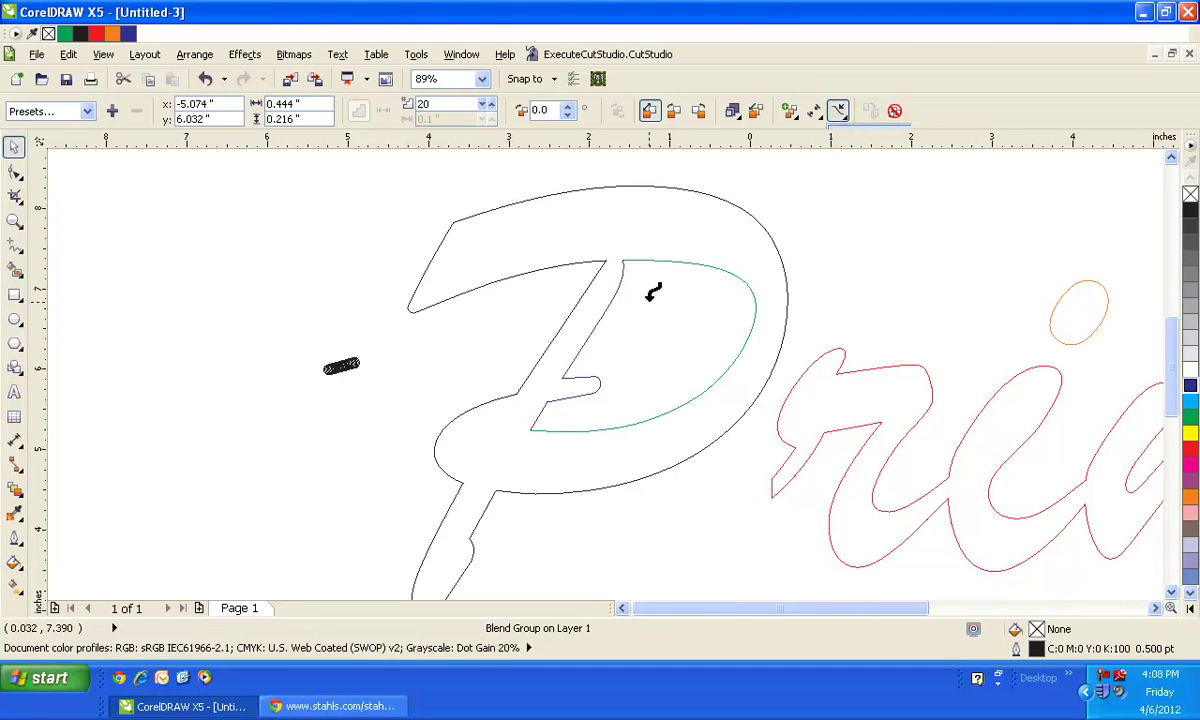
{"action": "left_click", "coordinate": [653, 292]}
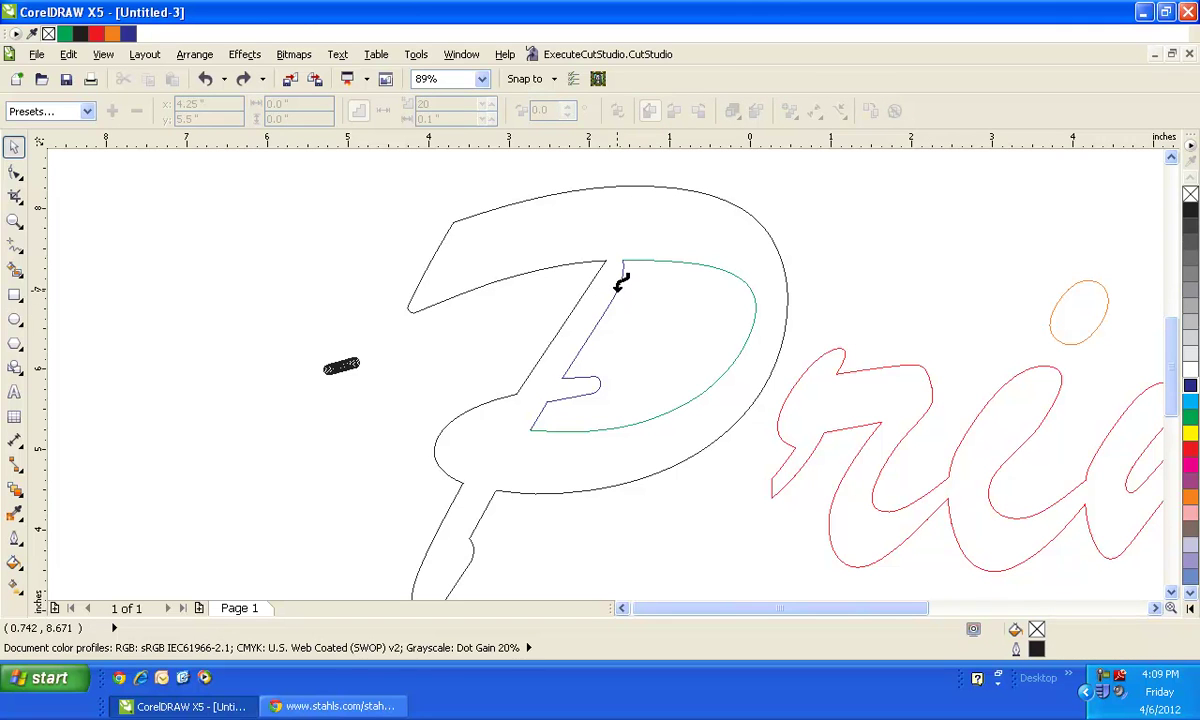
{"action": "left_click", "coordinate": [613, 299]}
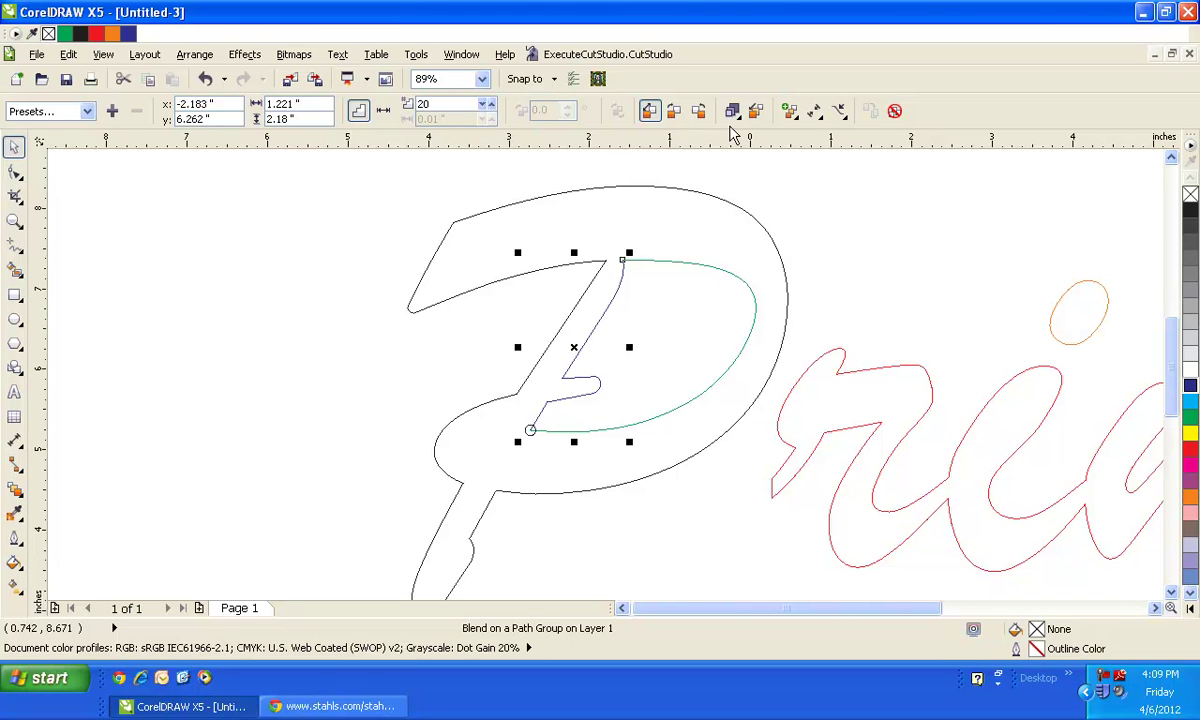
{"action": "left_click", "coordinate": [792, 114]}
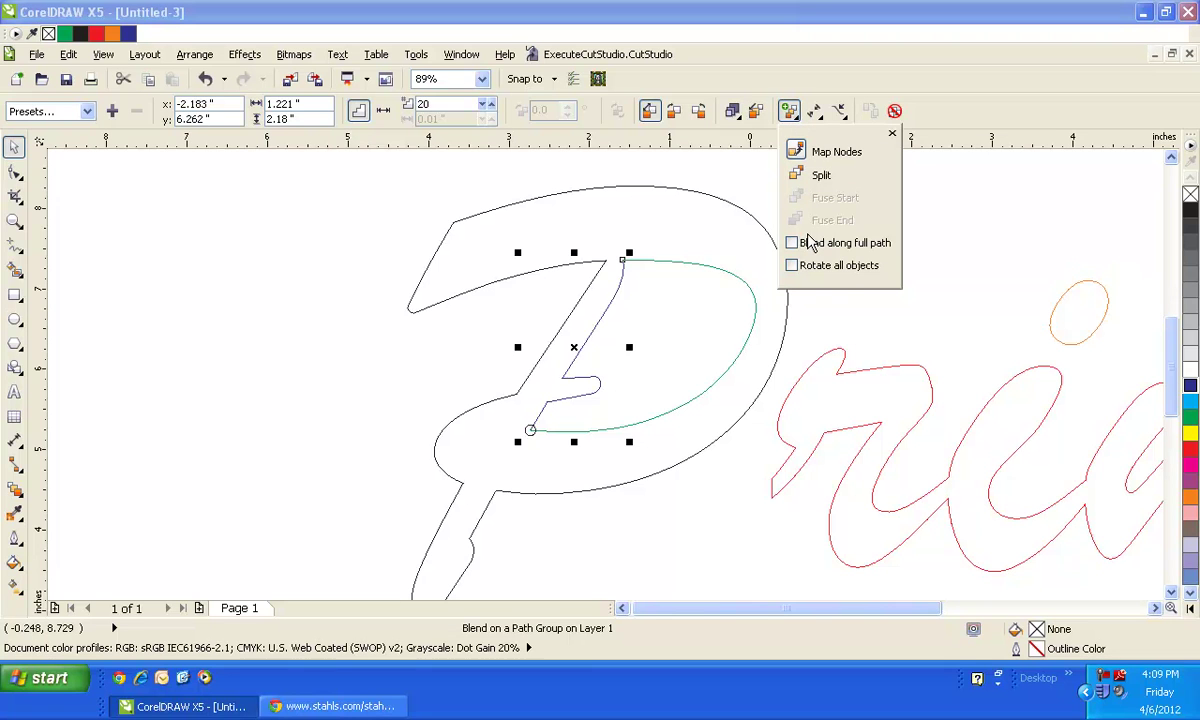
{"action": "left_click", "coordinate": [793, 245]}
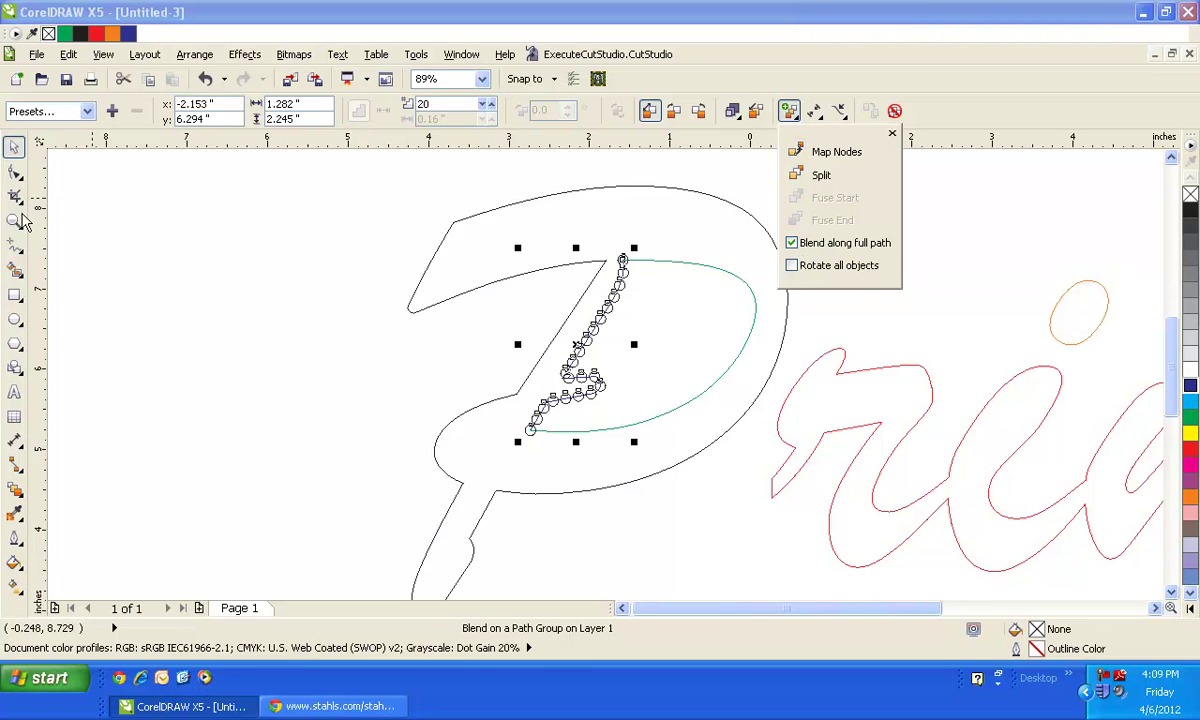
Step: Reduce the blend along the dark blue curve to 17 steps so the circles are evenly spaced without overlapping
{"action": "left_click", "coordinate": [14, 220]}
{"action": "left_click_drag", "start_coordinate": [472, 240], "coordinate": [690, 485]}
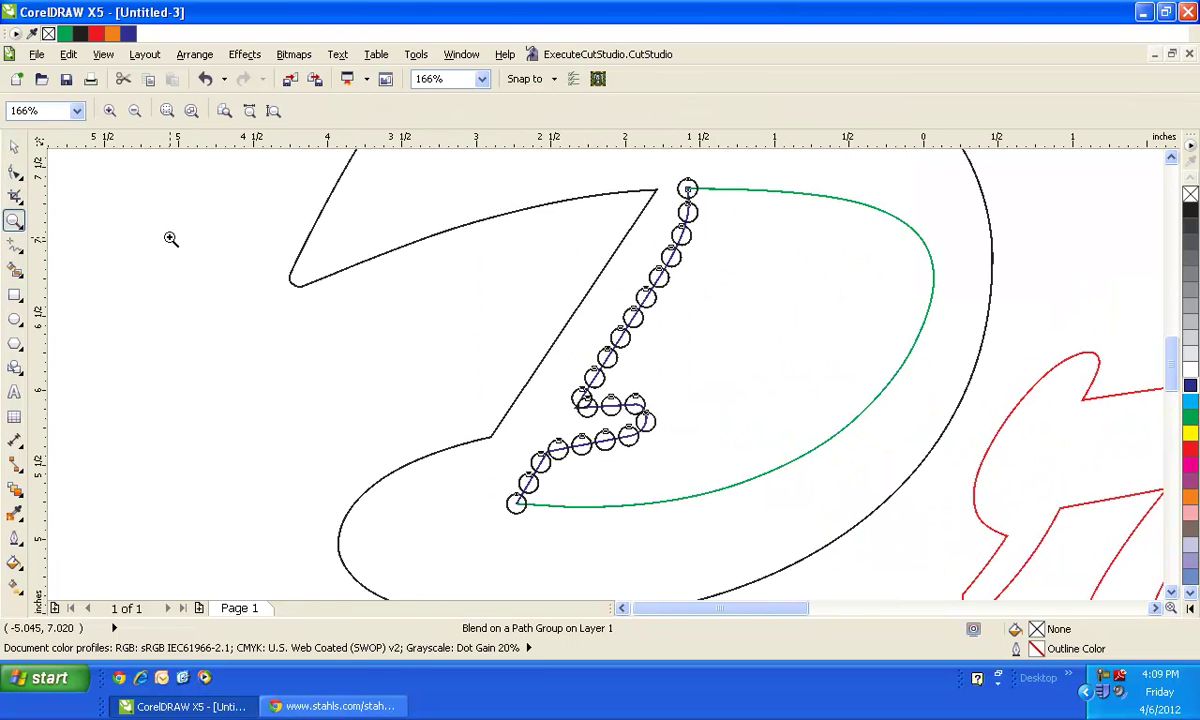
{"action": "left_click", "coordinate": [14, 146]}
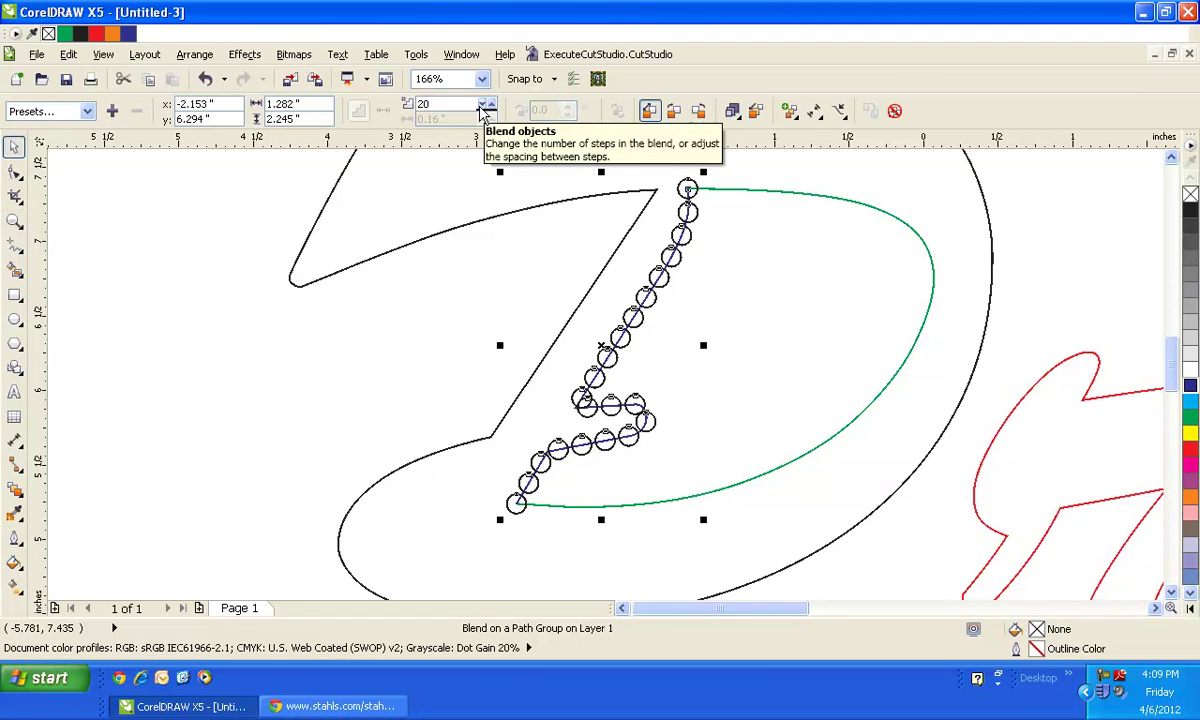
{"action": "left_click", "coordinate": [485, 109]}
{"action": "left_click", "coordinate": [485, 109]}
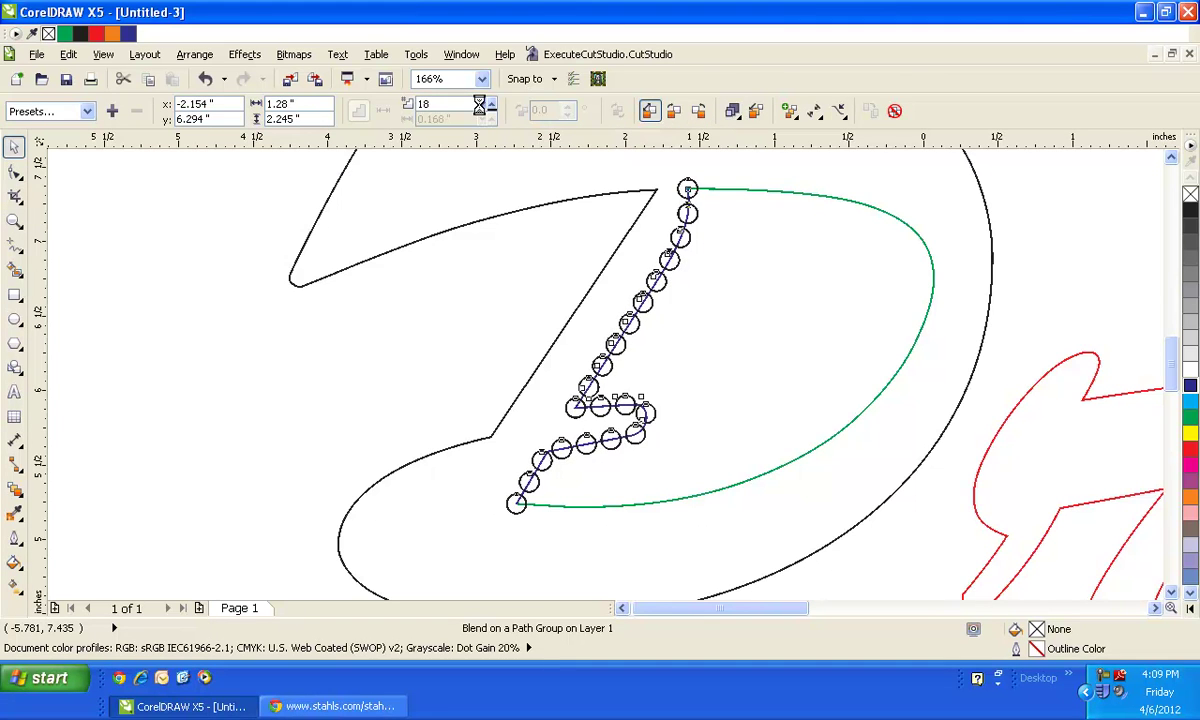
{"action": "left_click", "coordinate": [485, 109]}
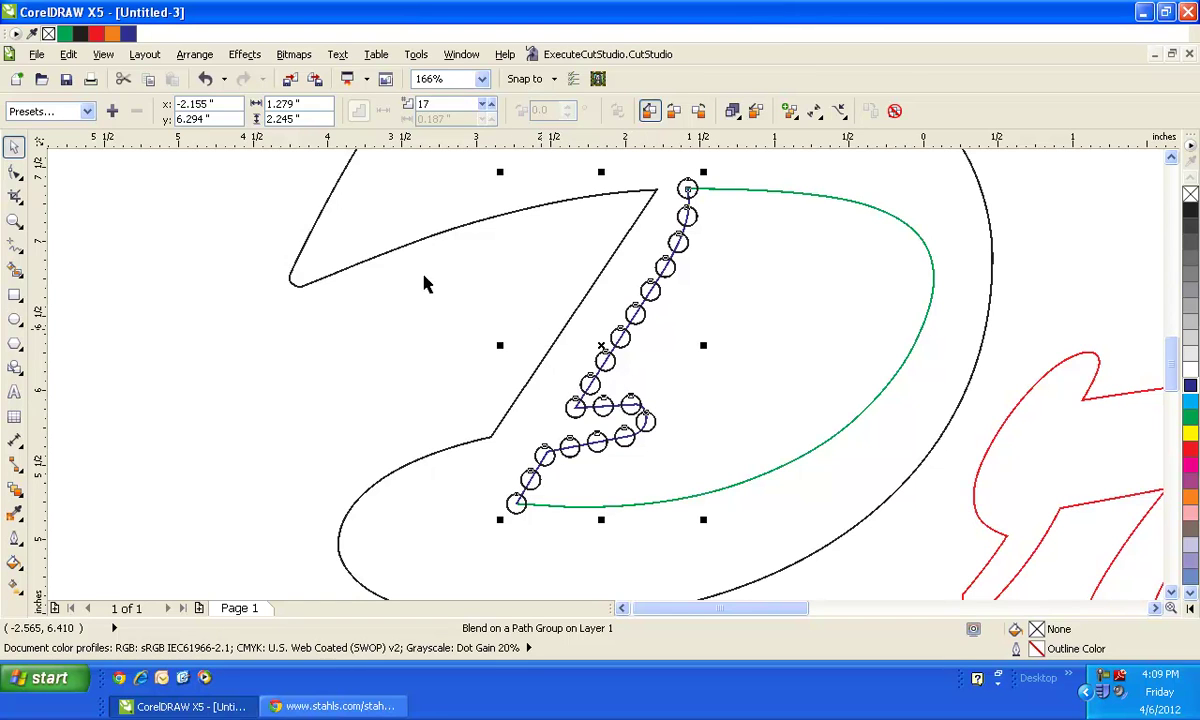
{"action": "left_click", "coordinate": [375, 284]}
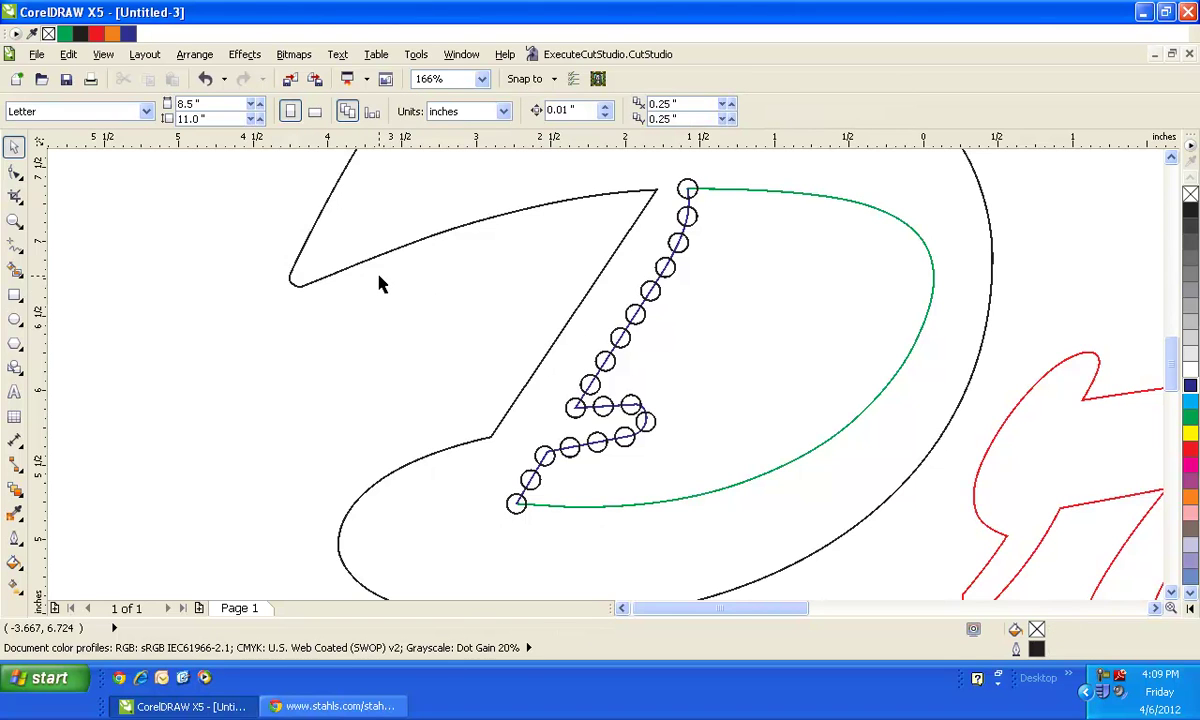
Step: Draw a circle in the empty area beside the P and set its size to 0.13 inch
{"action": "left_click", "coordinate": [850, 205]}
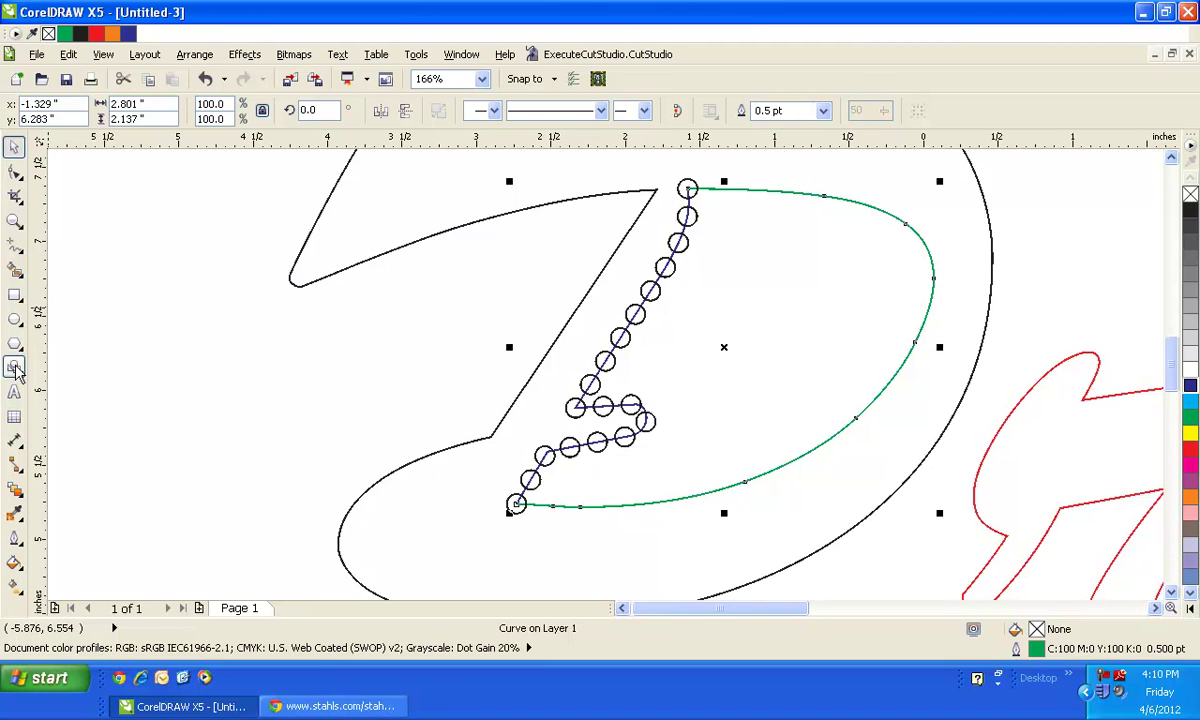
{"action": "left_click", "coordinate": [19, 322]}
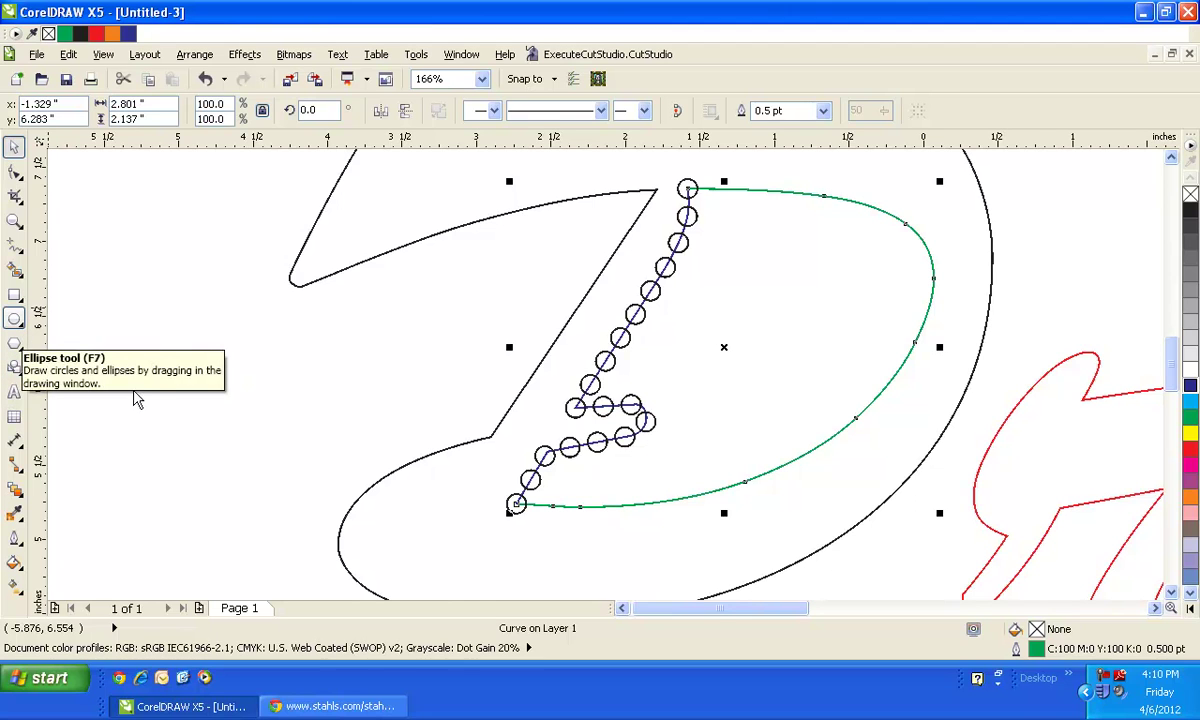
{"action": "left_click_drag", "start_coordinate": [187, 324], "coordinate": [233, 370]}
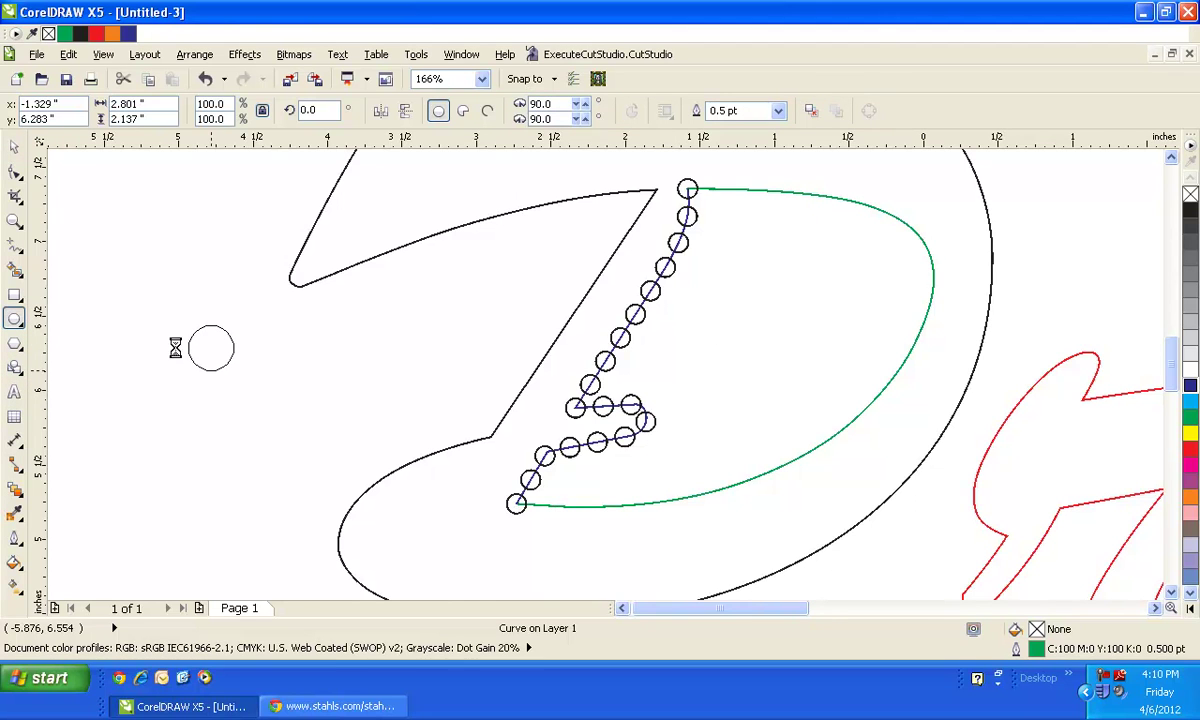
{"action": "left_click", "coordinate": [14, 148]}
{"action": "left_click", "coordinate": [145, 119]}
{"action": "type", "text": "3.3"}
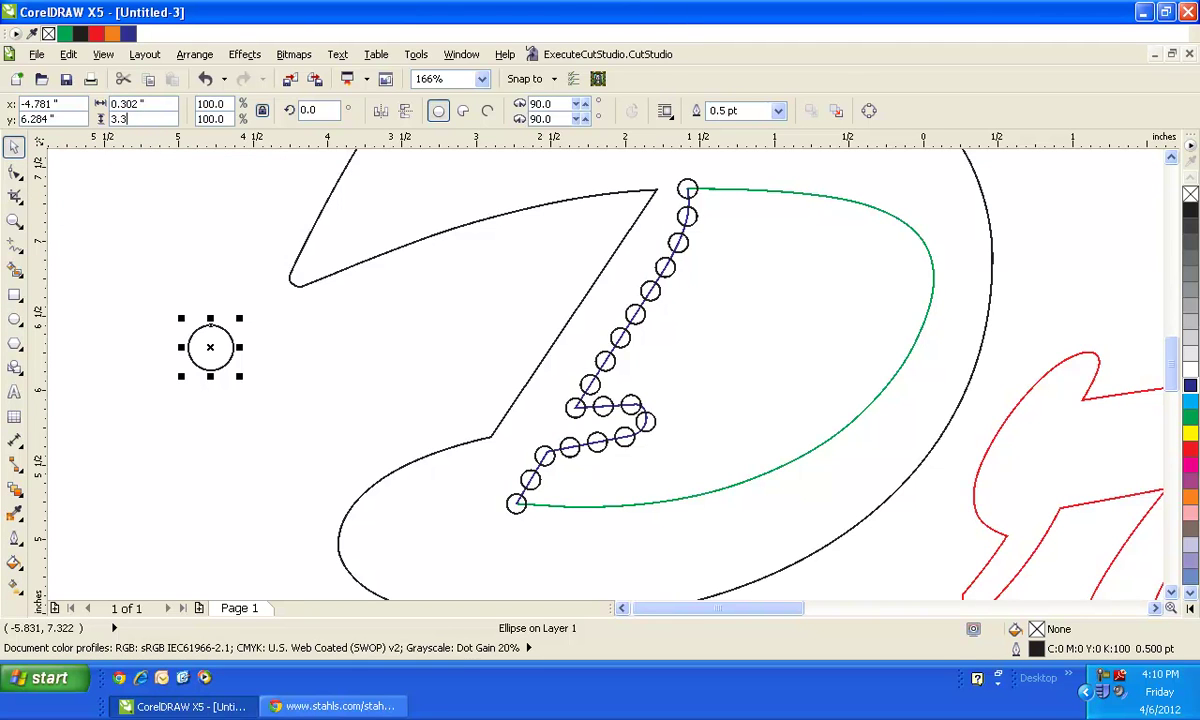
{"action": "type", "text": "13"}
{"action": "key", "text": "Return"}
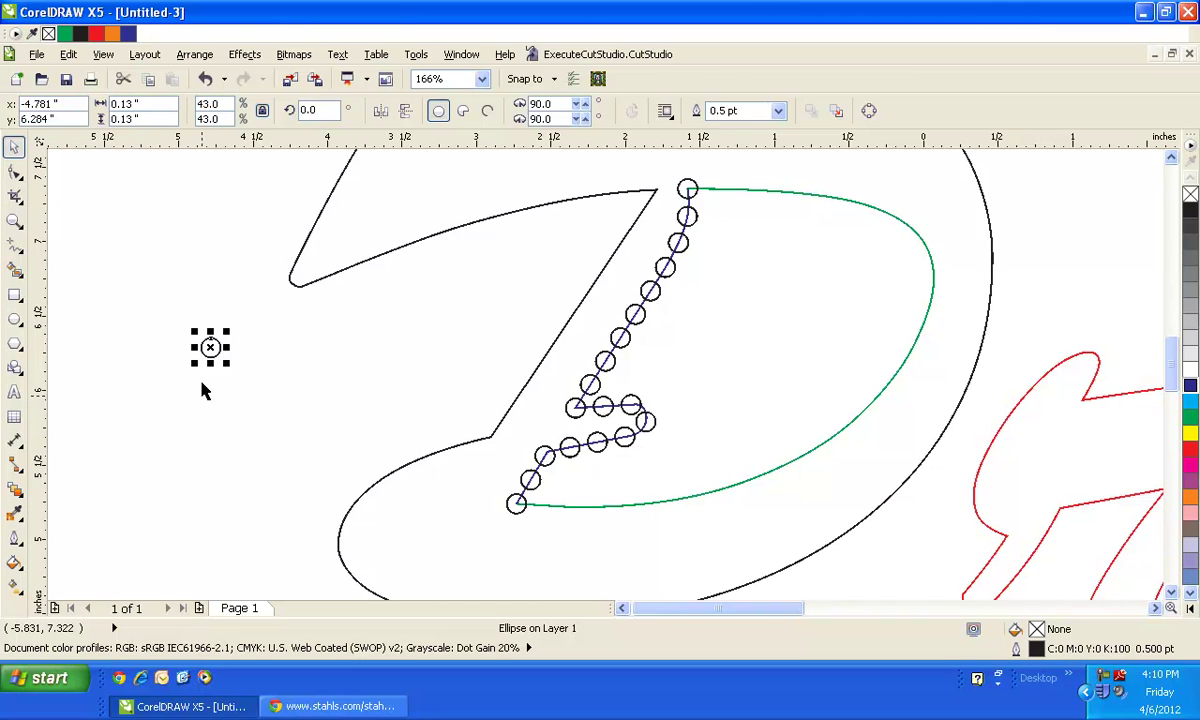
Step: Duplicate the 0.13-inch circle a short distance to its right and blend the two circles together
{"action": "left_click_drag", "start_coordinate": [210, 347], "coordinate": [284, 342]}
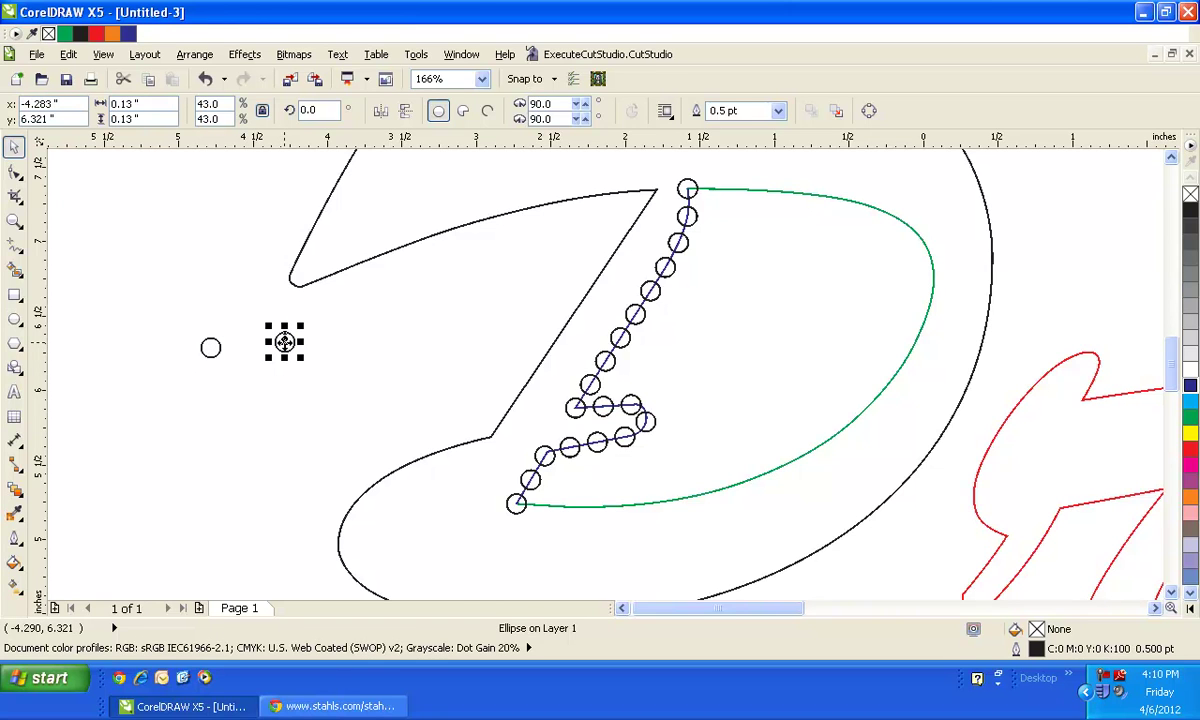
{"action": "left_click", "coordinate": [15, 490]}
{"action": "left_click_drag", "start_coordinate": [210, 347], "coordinate": [285, 342]}
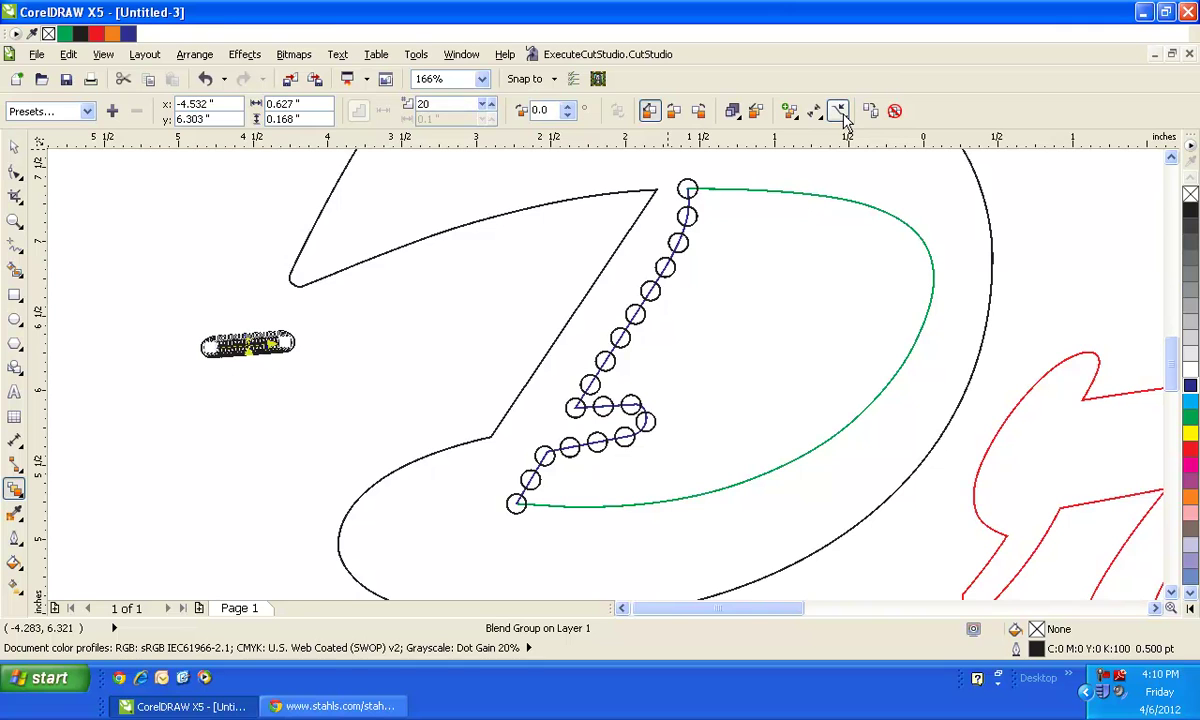
Step: Attach the new circle blend to the green curve as its path and blend it along the full path
{"action": "left_click", "coordinate": [840, 112]}
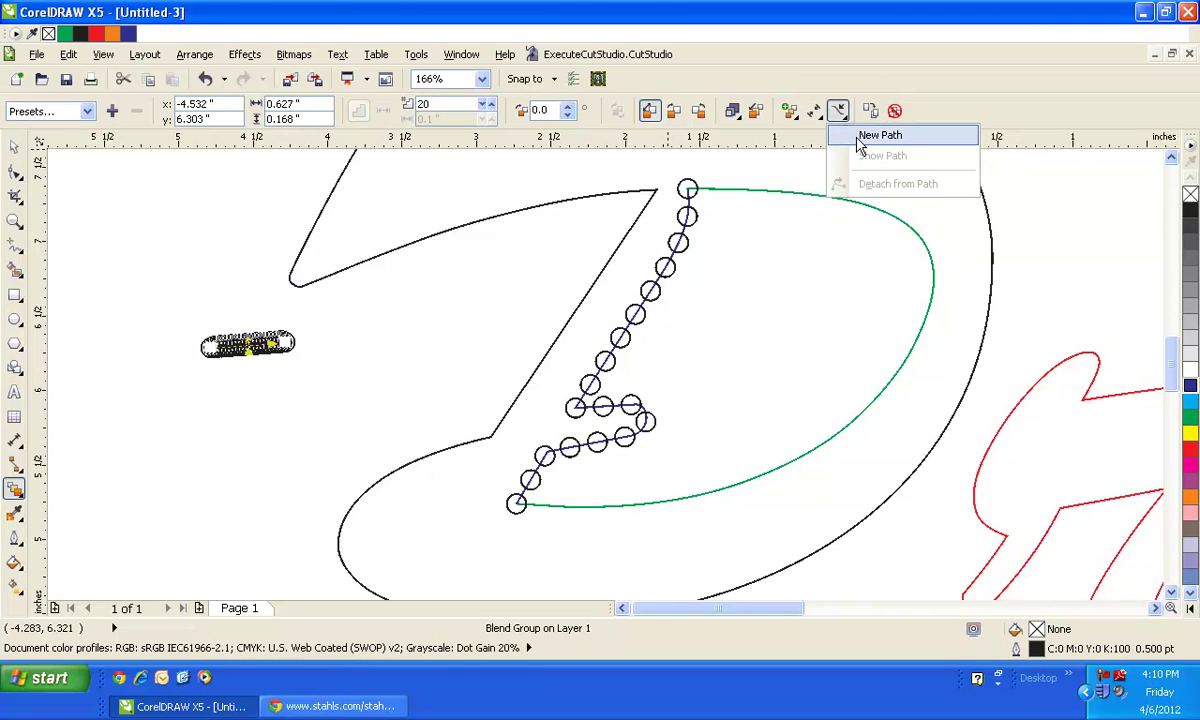
{"action": "left_click", "coordinate": [857, 138]}
{"action": "left_click", "coordinate": [815, 189]}
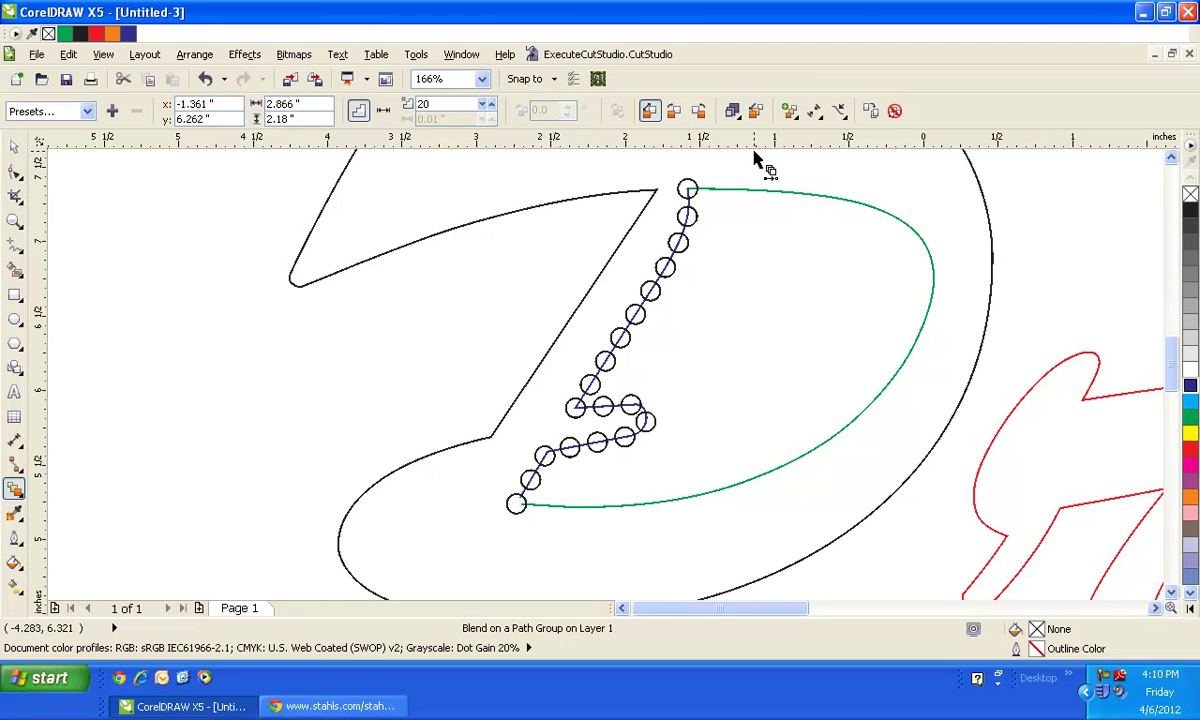
{"action": "left_click", "coordinate": [790, 112]}
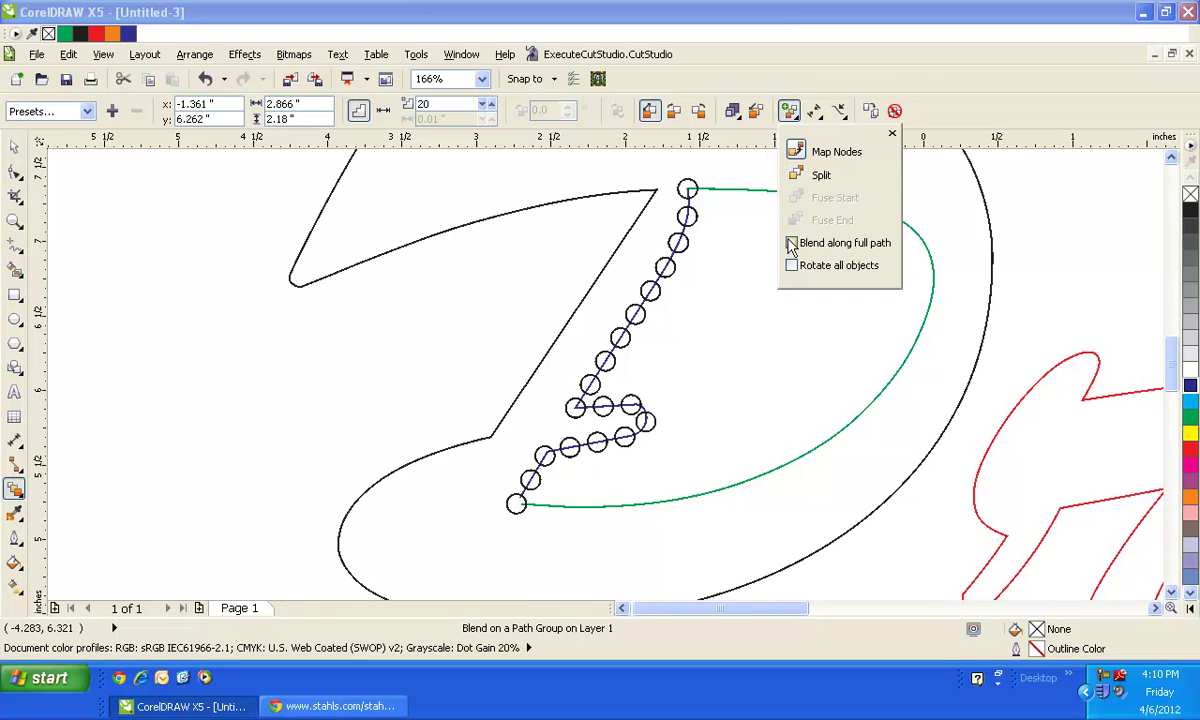
{"action": "left_click", "coordinate": [791, 244]}
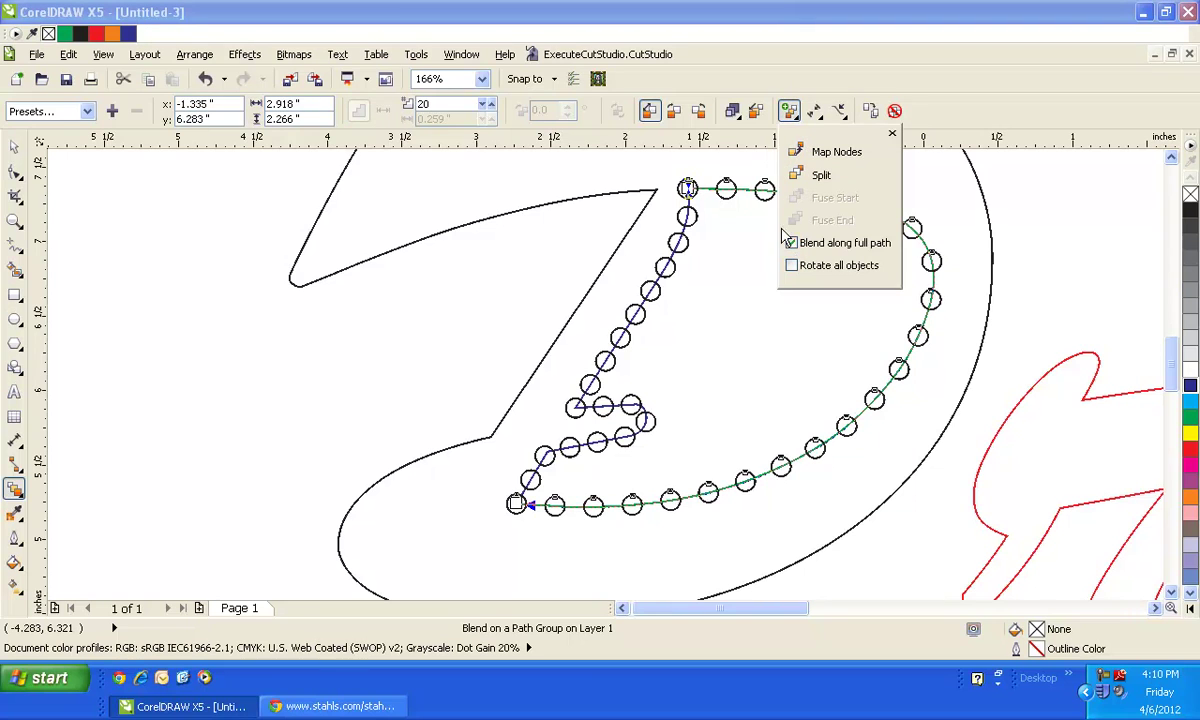
Step: Try 35 steps for the circle blend along the green curve
{"action": "double_click", "coordinate": [455, 103]}
{"action": "type", "text": "35"}
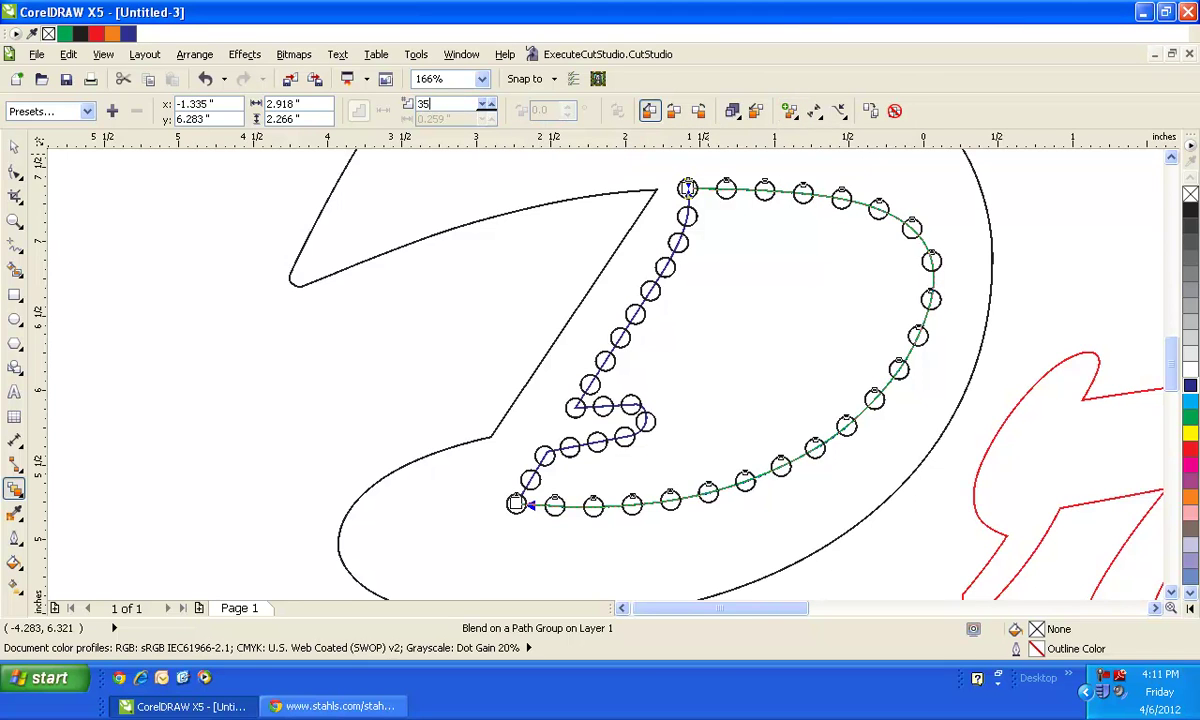
{"action": "key", "text": "Return"}
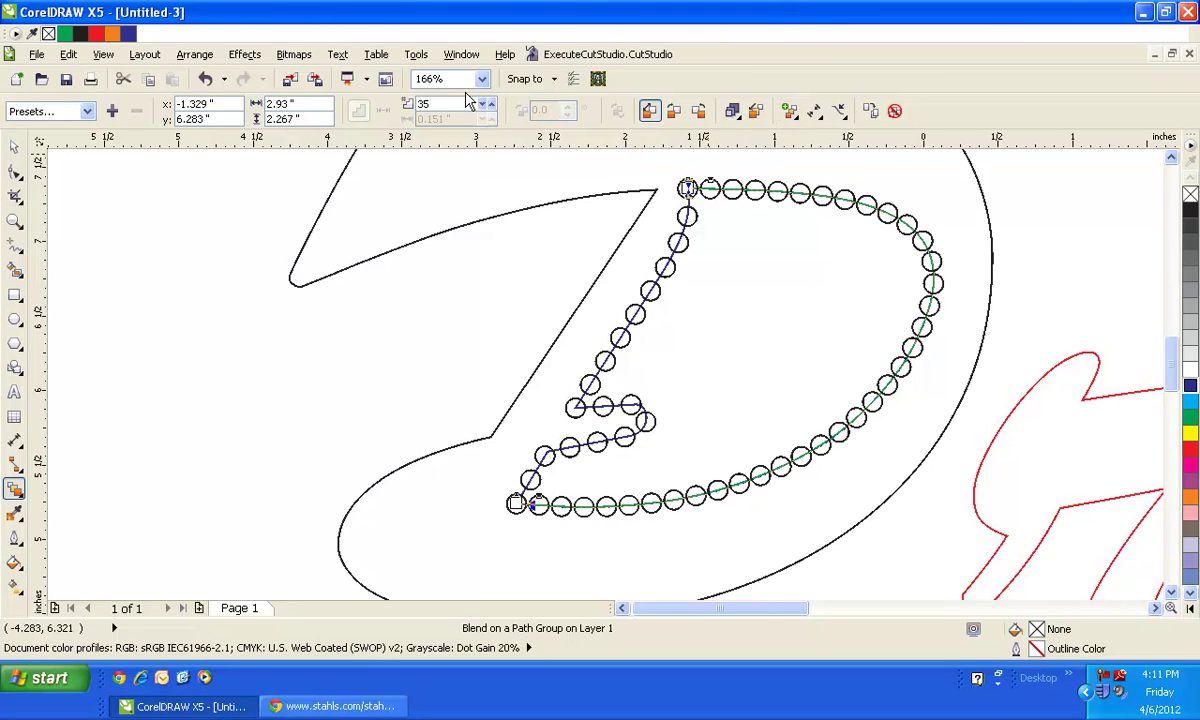
Step: Set the circle blend along the green curve to 30 steps
{"action": "double_click", "coordinate": [436, 104]}
{"action": "type", "text": "30"}
{"action": "key", "text": "Return"}
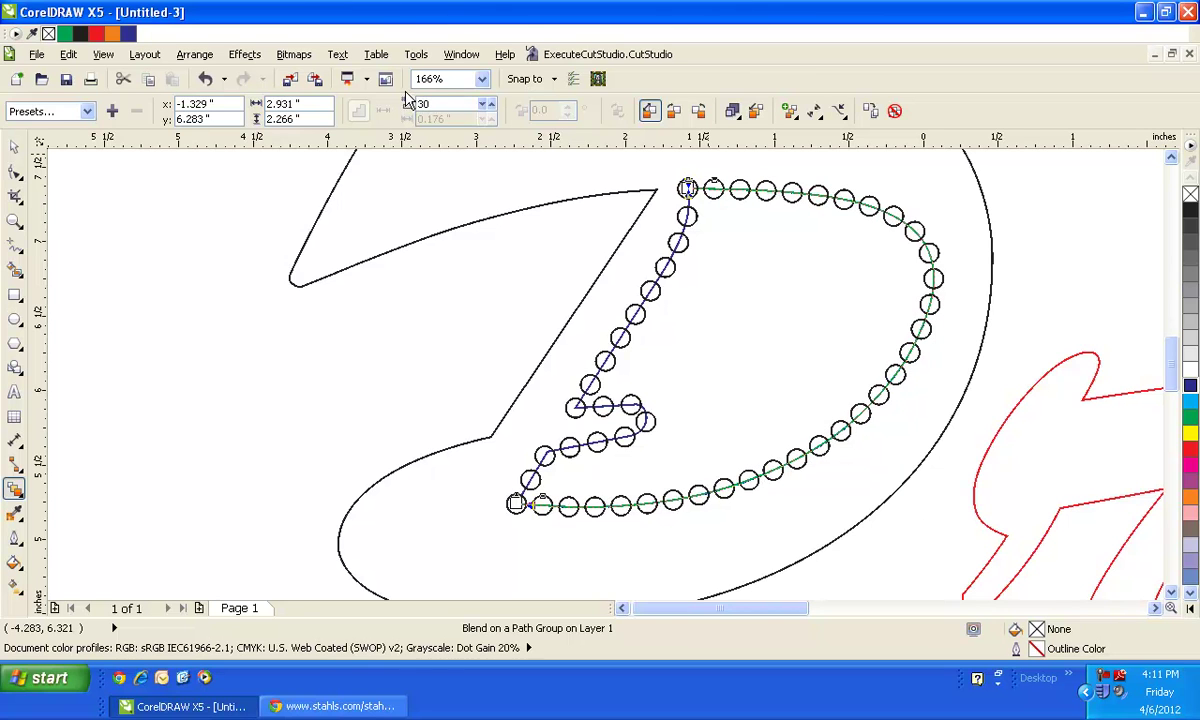
Step: Nudge the green curve's circle blend upward about 0.05 inch, separating its start circle from the one on the blue curve
{"action": "left_click", "coordinate": [14, 146]}
{"action": "left_click", "coordinate": [14, 220]}
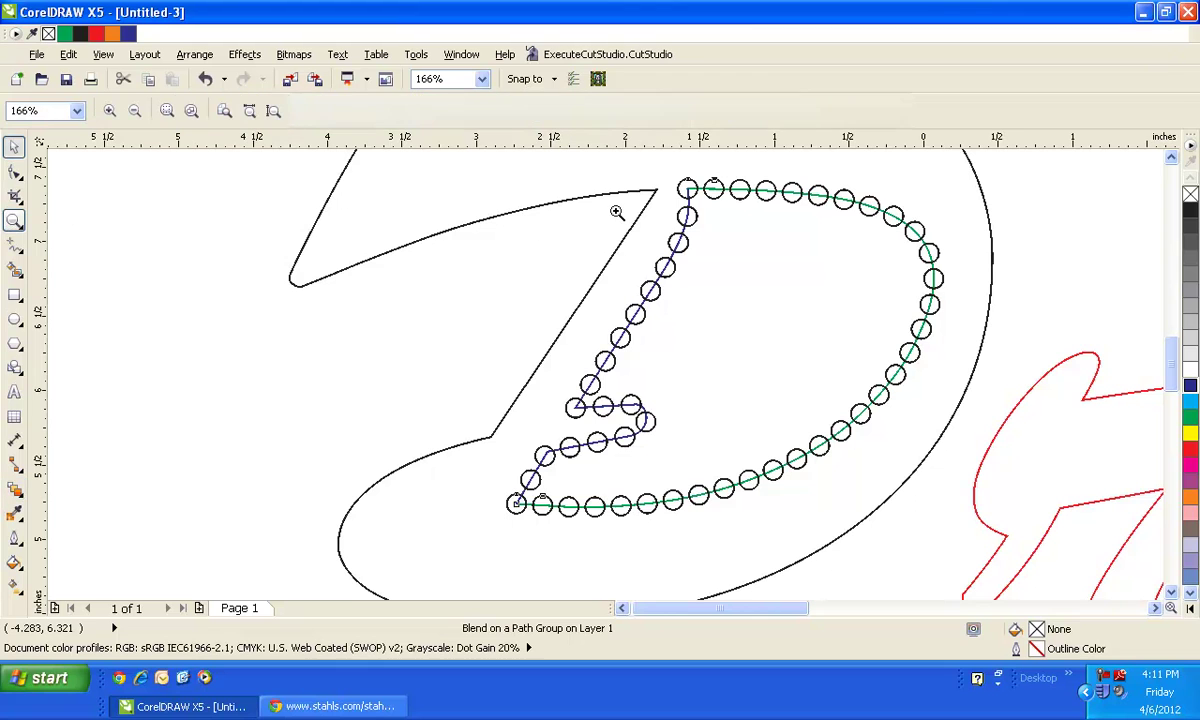
{"action": "left_click_drag", "start_coordinate": [665, 167], "coordinate": [708, 213]}
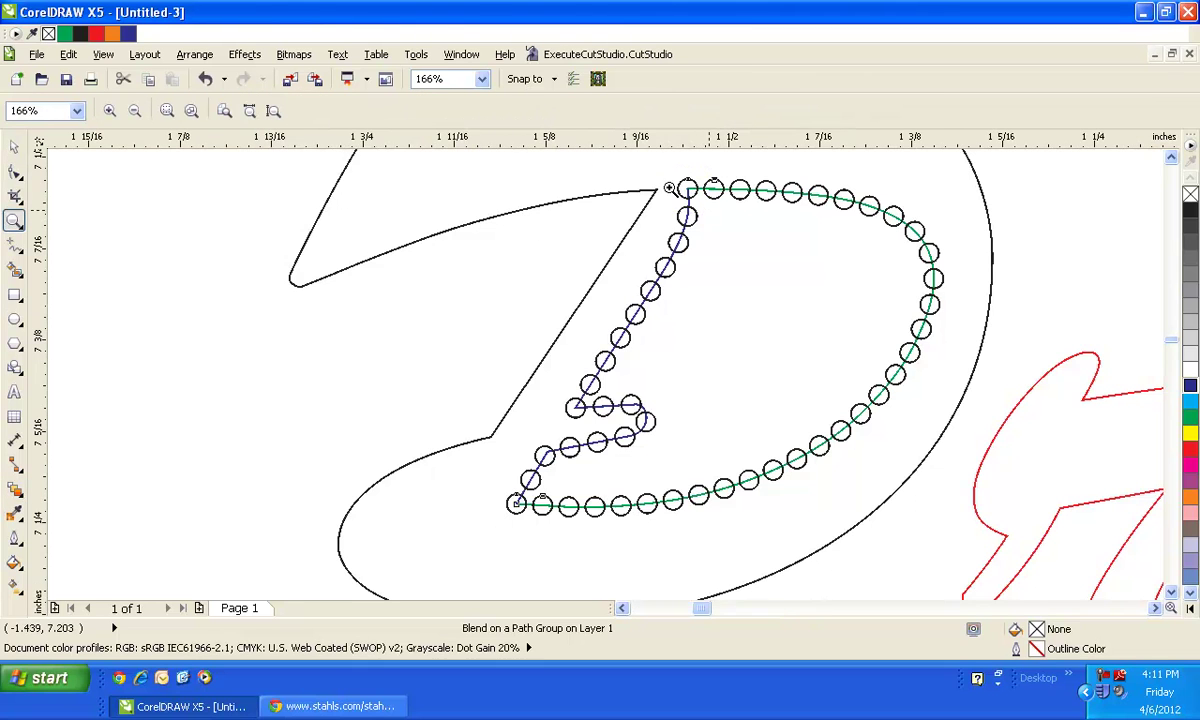
{"action": "left_click", "coordinate": [14, 146]}
{"action": "left_click", "coordinate": [656, 300]}
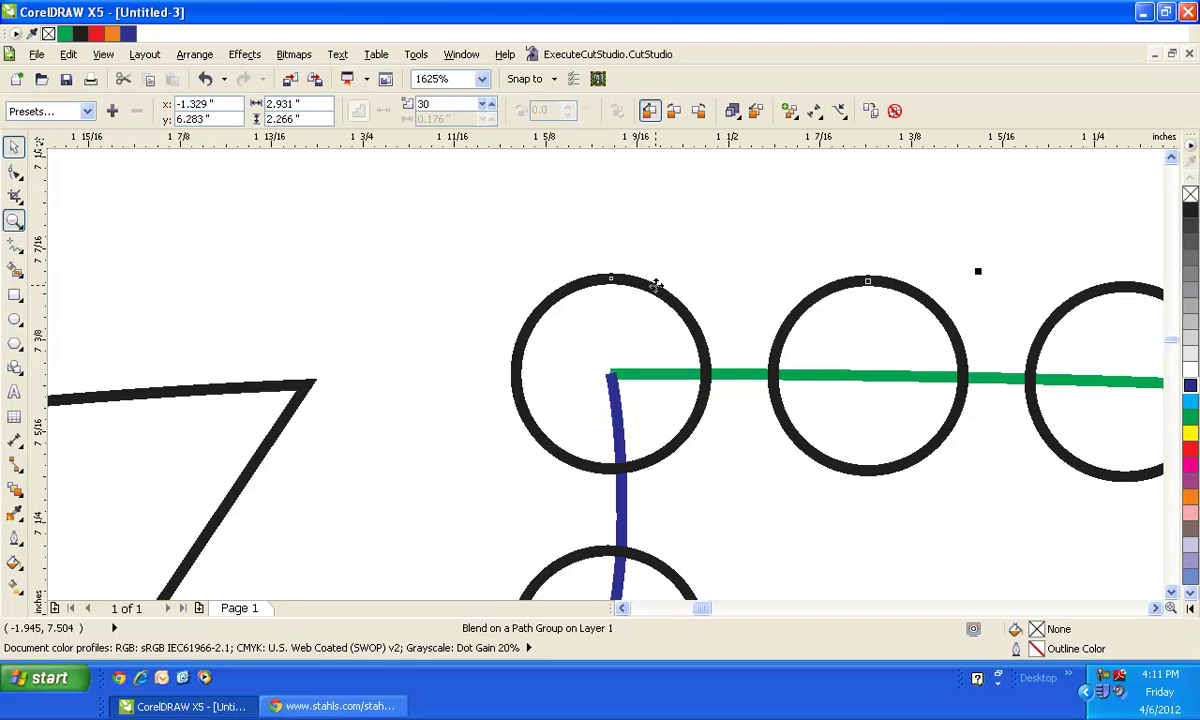
{"action": "key", "text": "Up"}
{"action": "key", "text": "Up"}
{"action": "key", "text": "Up"}
{"action": "key", "text": "Up"}
{"action": "key", "text": "Up"}
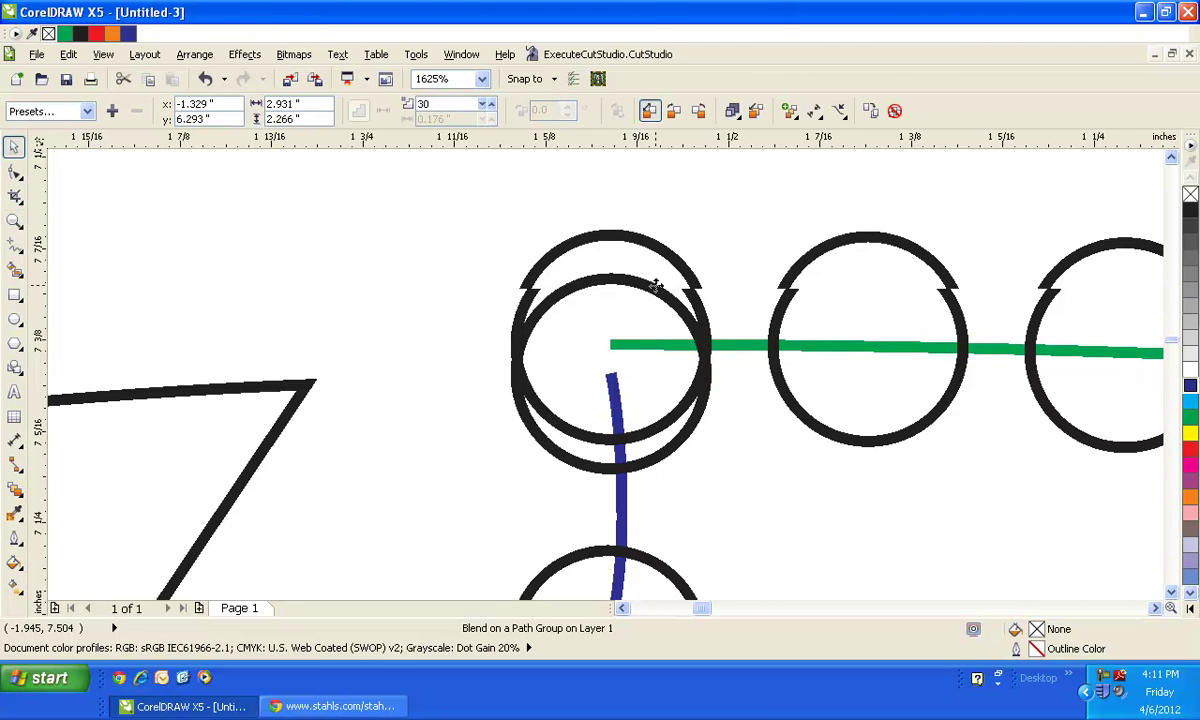
{"action": "key", "text": "Up"}
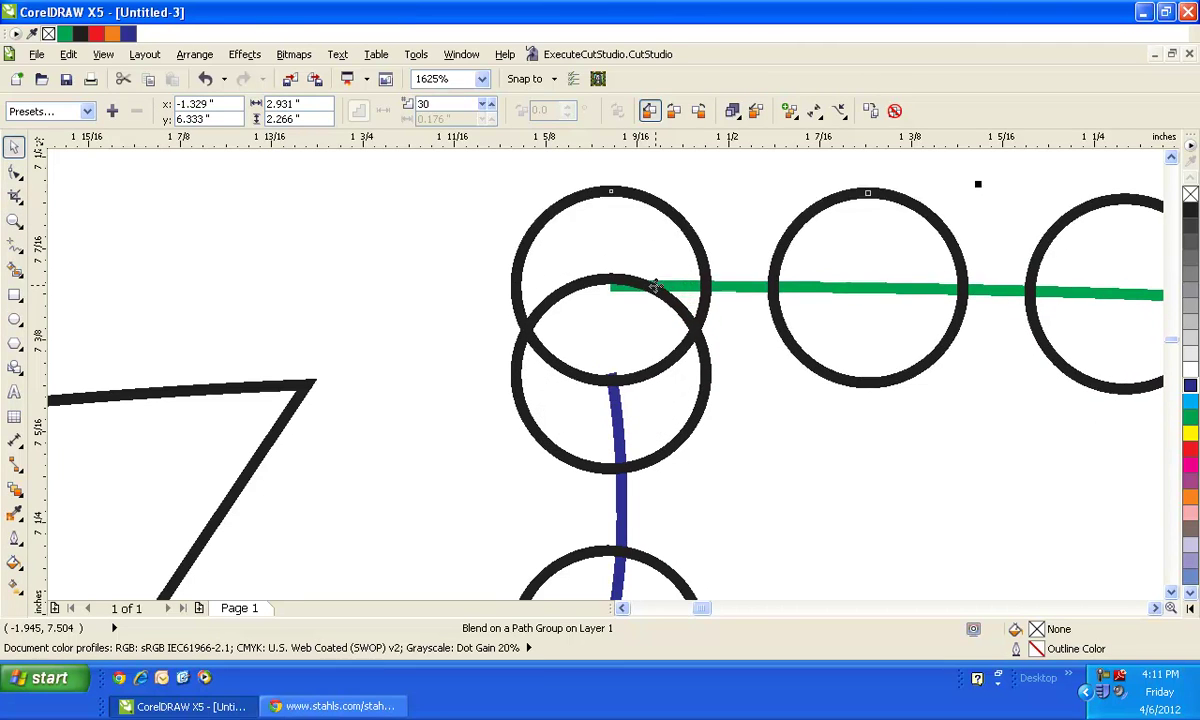
Step: Nudge the green curve's circle blend up about 0.03 inch more and break the blend apart
{"action": "key", "text": "Up"}
{"action": "key", "text": "Up"}
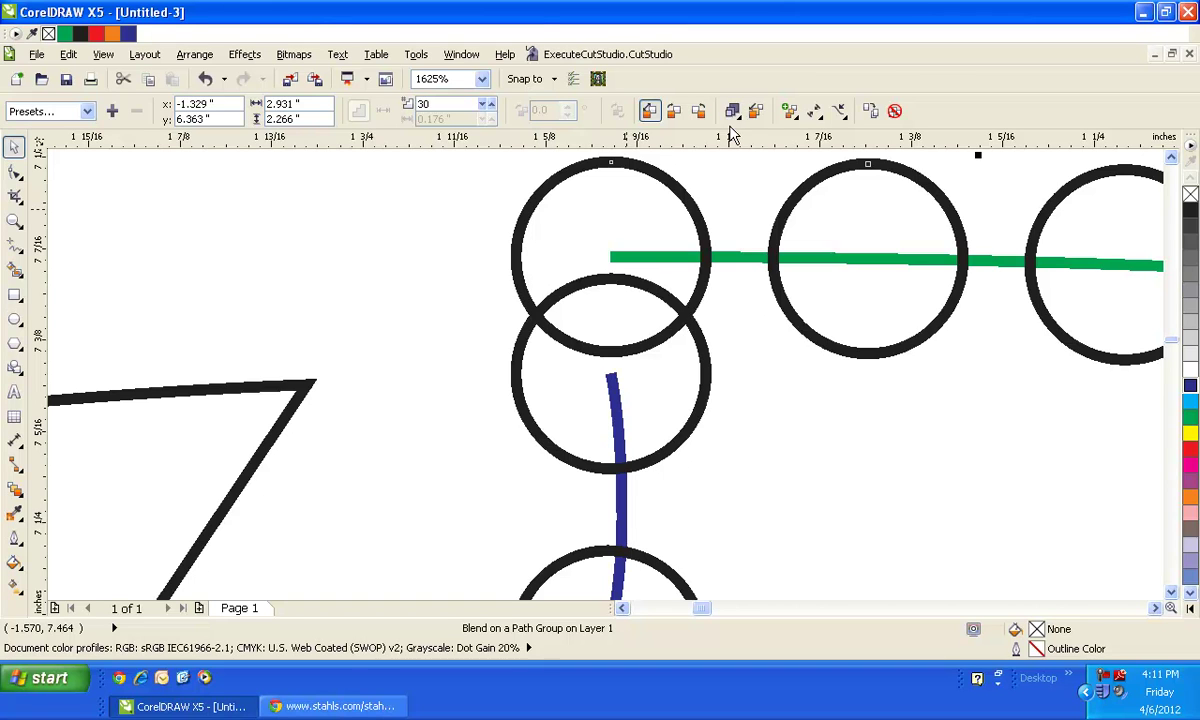
{"action": "left_click", "coordinate": [181, 57]}
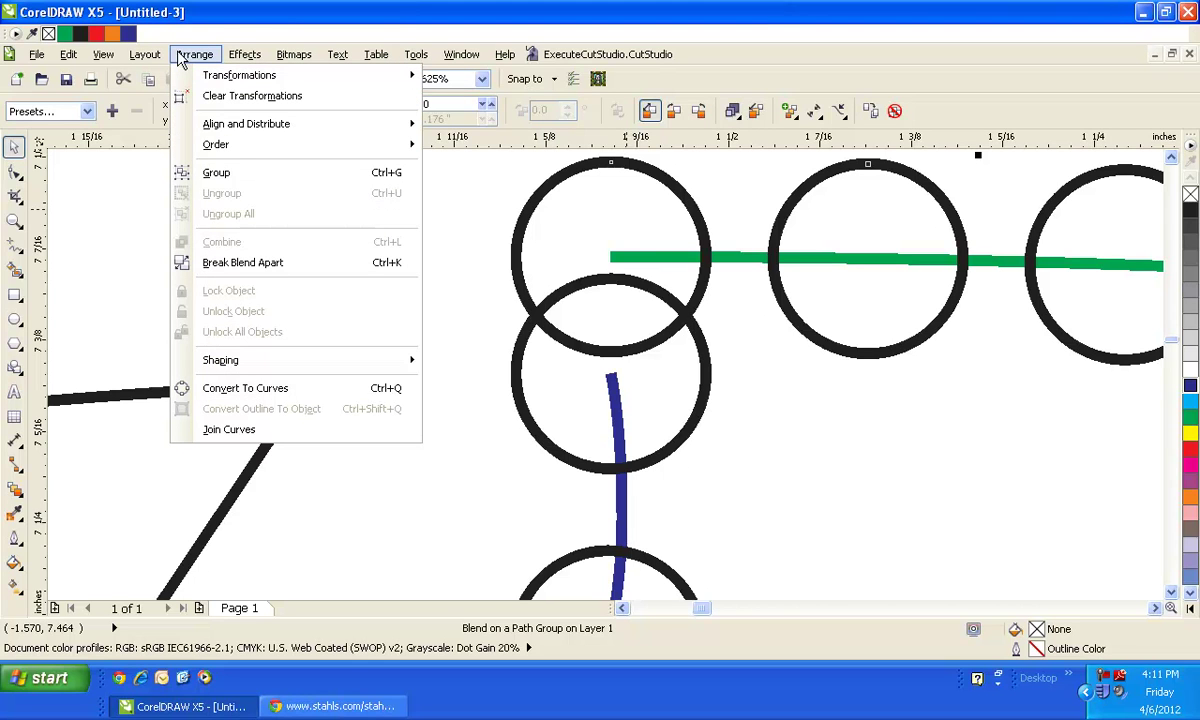
{"action": "left_click", "coordinate": [212, 263]}
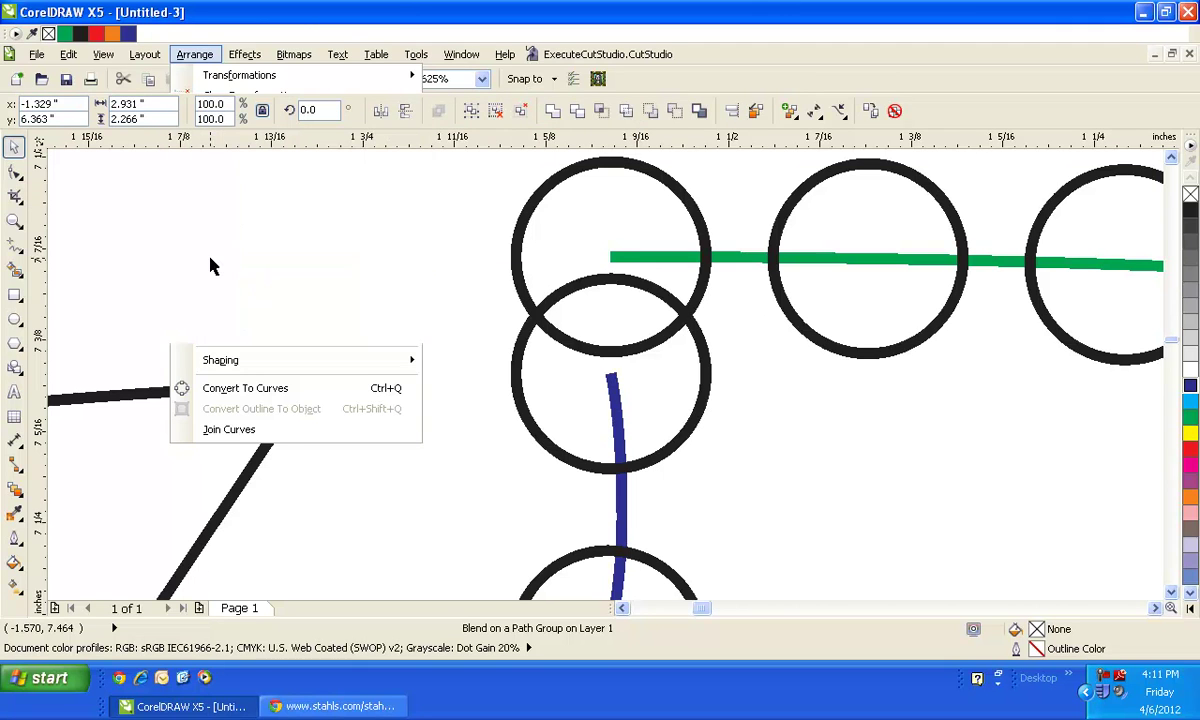
Step: Delete the green curve and its start circle that overlaps the first circle on the blue curve
{"action": "left_click", "coordinate": [611, 277]}
{"action": "left_click_drag", "start_coordinate": [725, 258], "coordinate": [725, 289]}
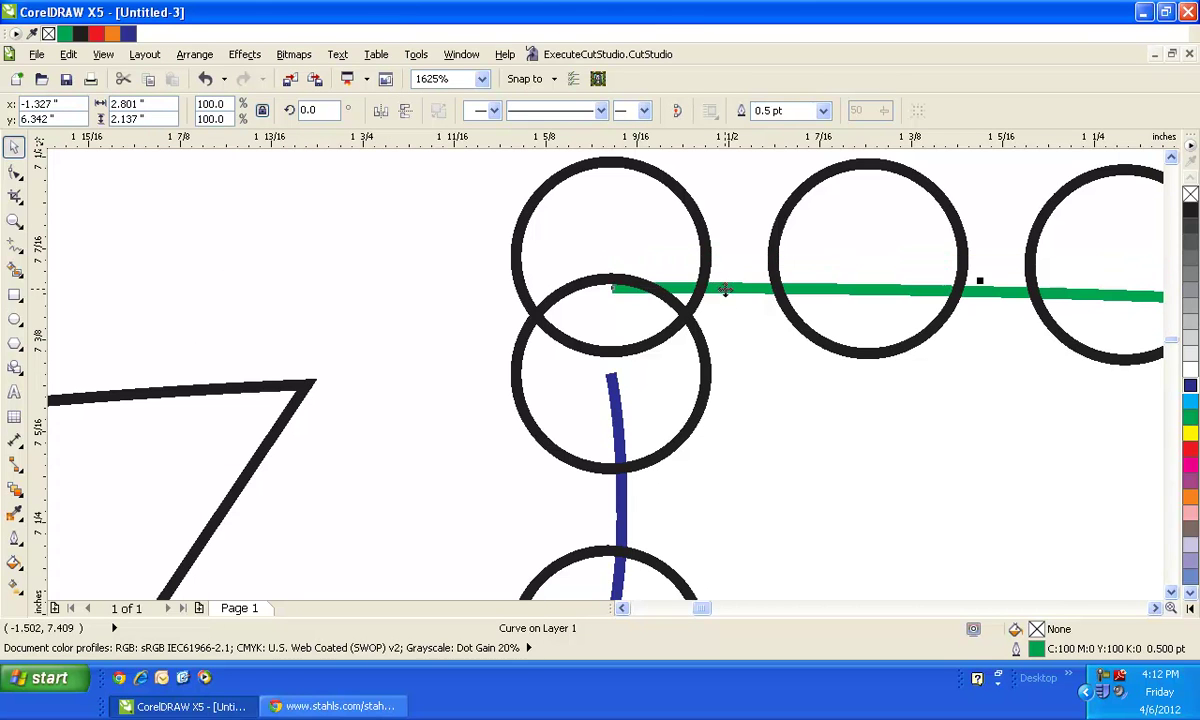
{"action": "key", "text": "Delete"}
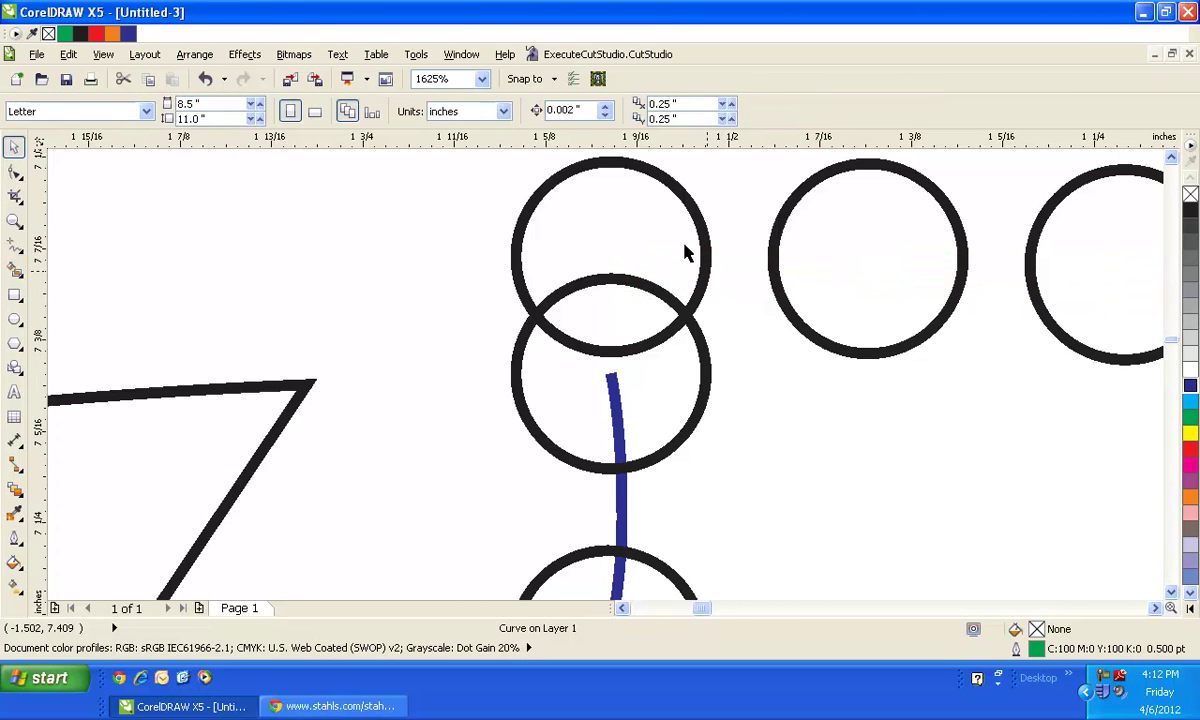
{"action": "left_click", "coordinate": [700, 236]}
{"action": "key", "text": "Delete"}
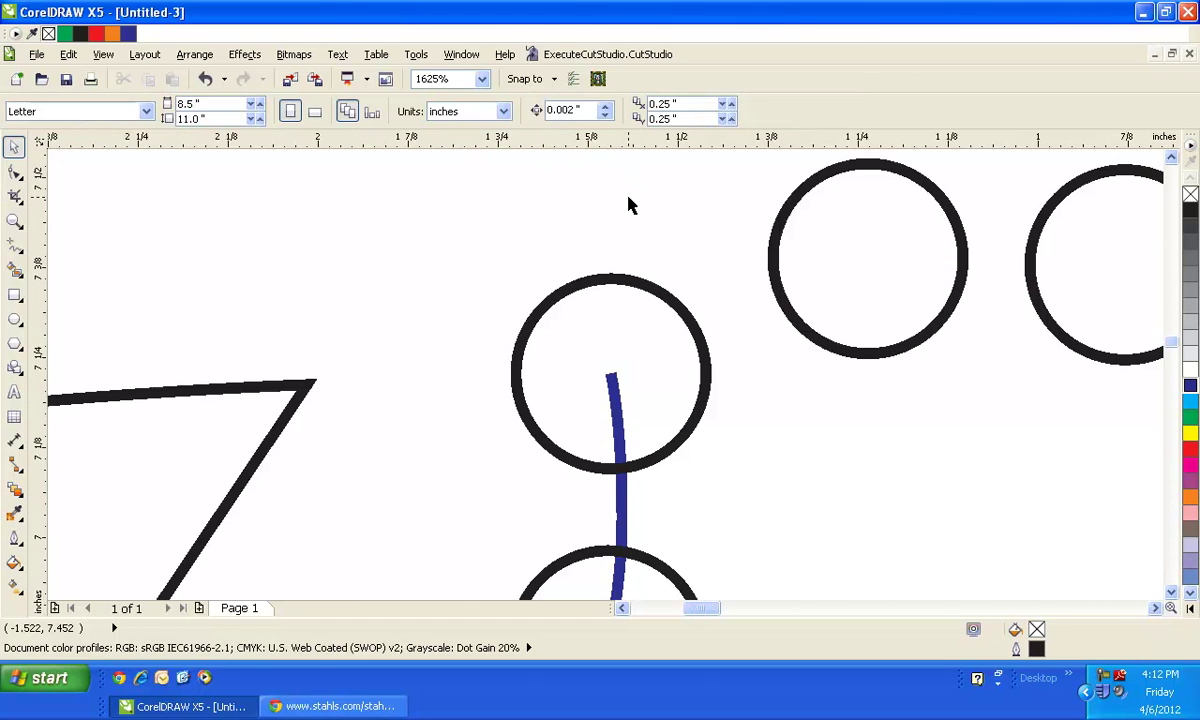
Step: Delete the green path's separate end circle that overlaps the last circle at the blue curve's lower end
{"action": "scroll", "coordinate": [628, 204], "scroll_direction": "down", "scroll_amount": 1}
{"action": "scroll", "coordinate": [628, 204], "scroll_direction": "down", "scroll_amount": 2}
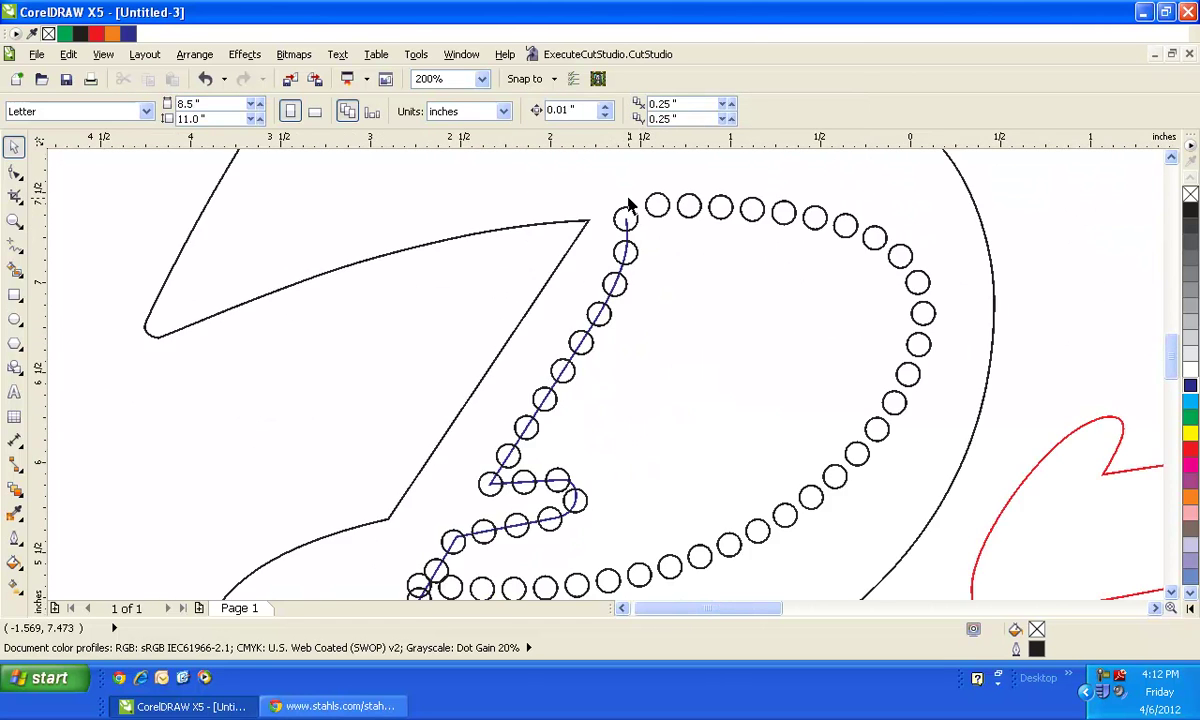
{"action": "scroll", "coordinate": [510, 410], "scroll_direction": "down", "scroll_amount": 1}
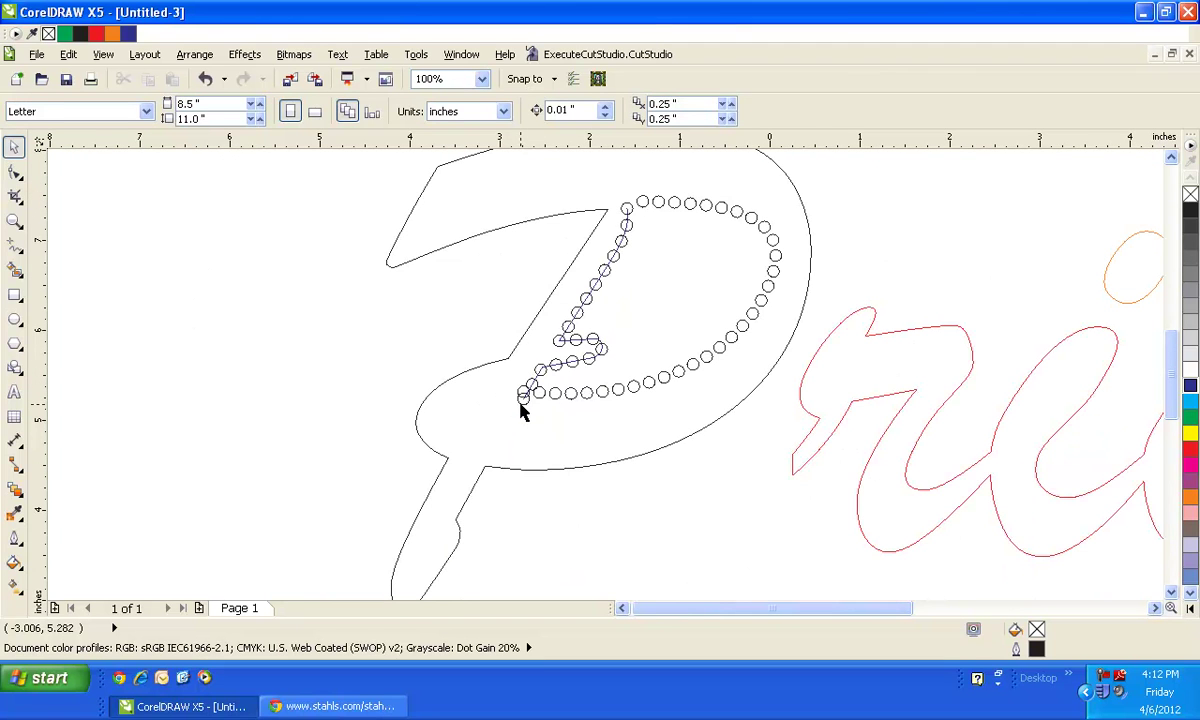
{"action": "left_click", "coordinate": [520, 404]}
{"action": "left_click", "coordinate": [205, 79]}
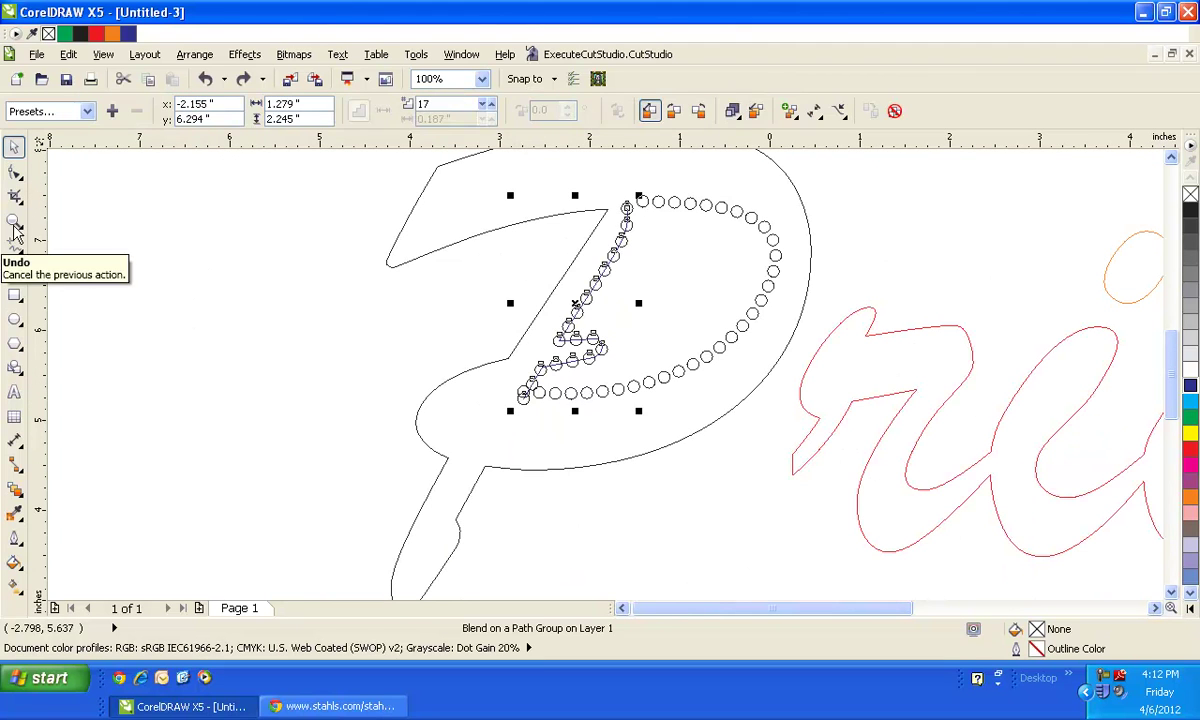
{"action": "left_click", "coordinate": [15, 221]}
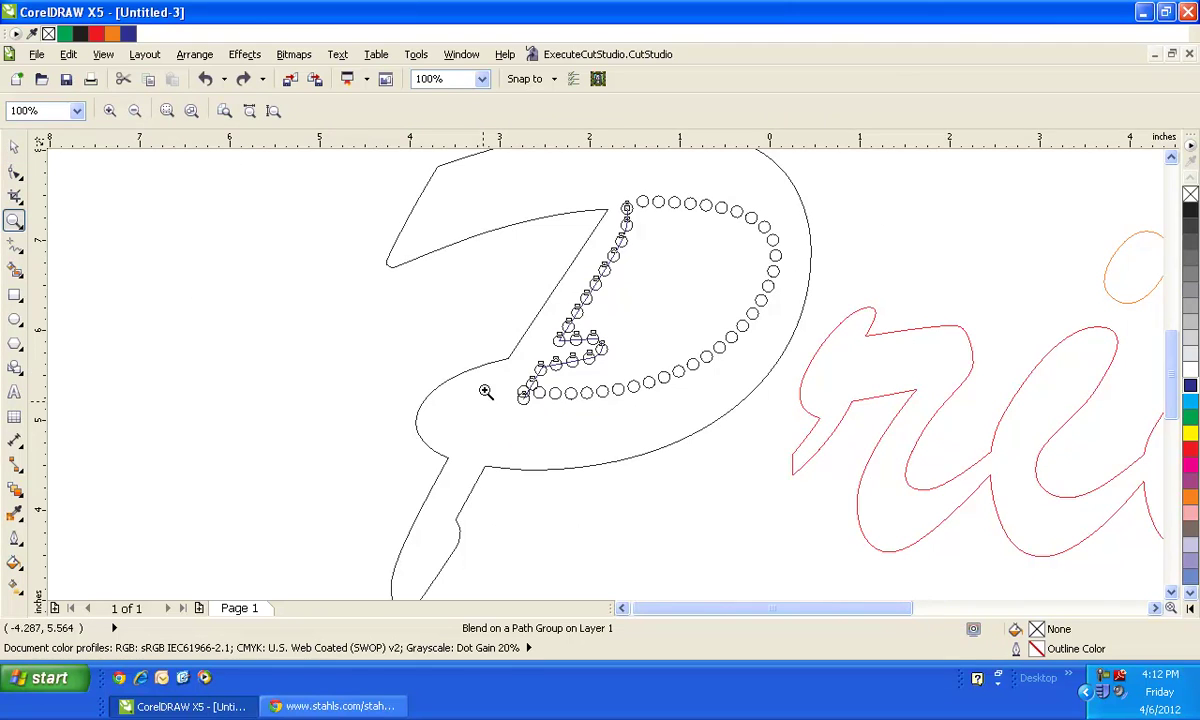
{"action": "left_click_drag", "start_coordinate": [492, 379], "coordinate": [576, 442]}
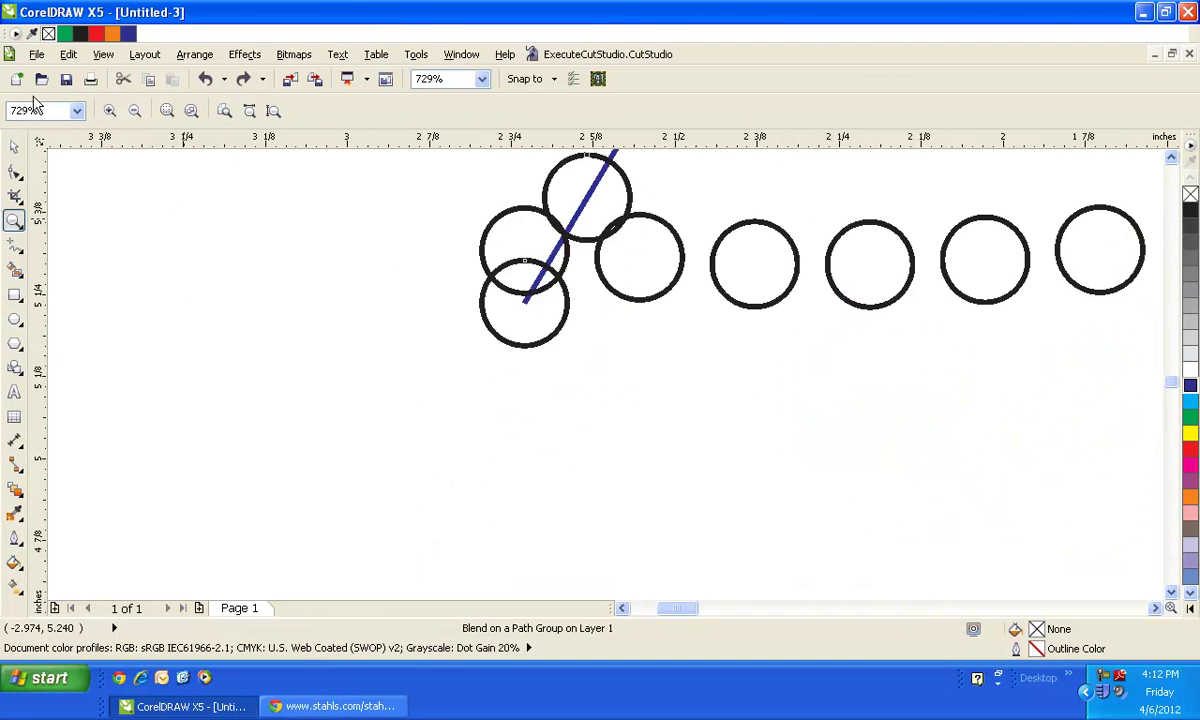
{"action": "left_click", "coordinate": [13, 147]}
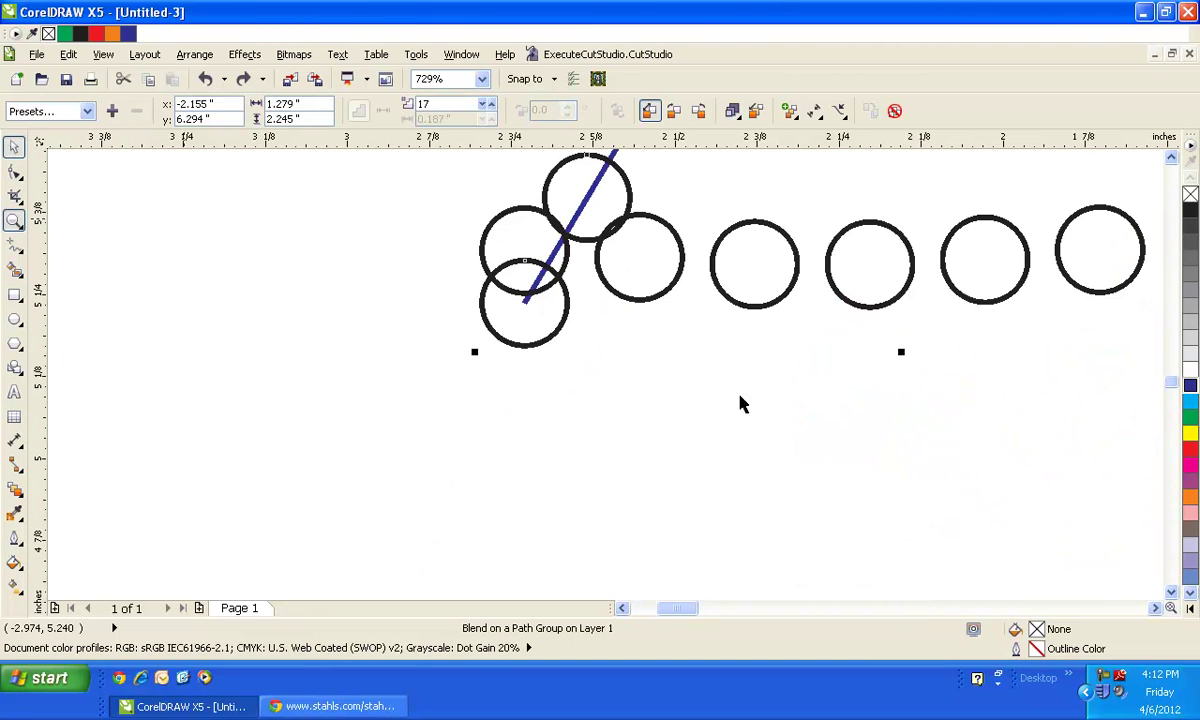
{"action": "left_click", "coordinate": [524, 349]}
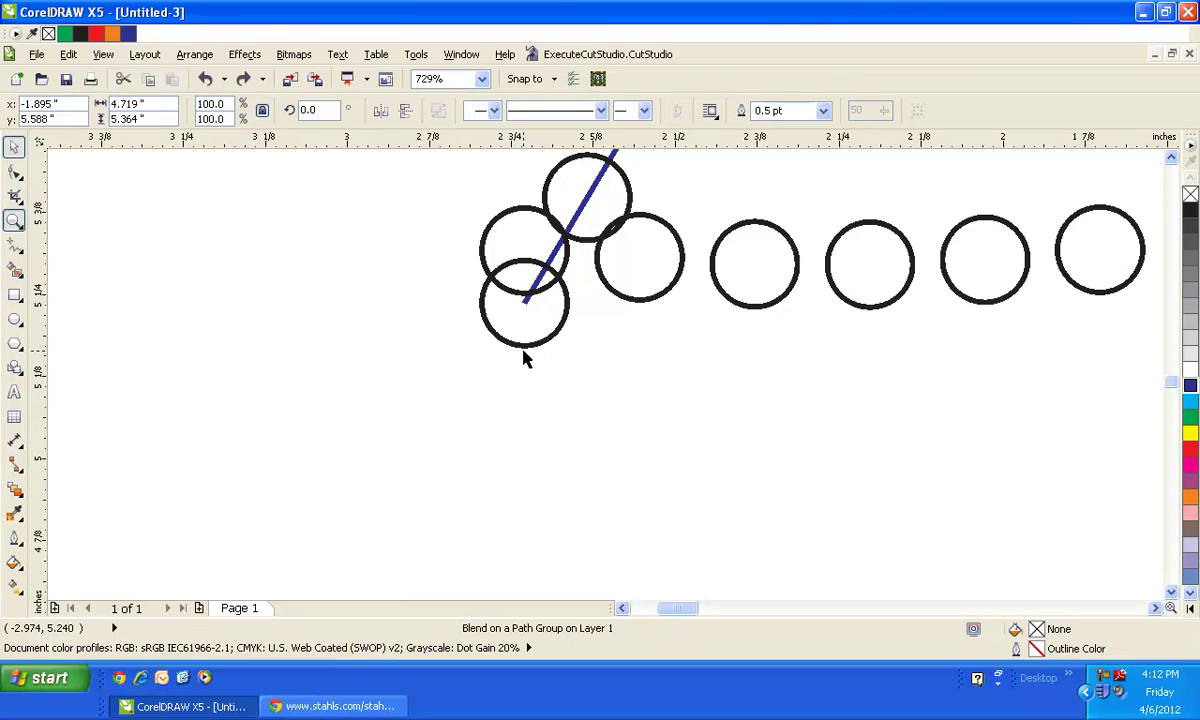
{"action": "key", "text": "Delete"}
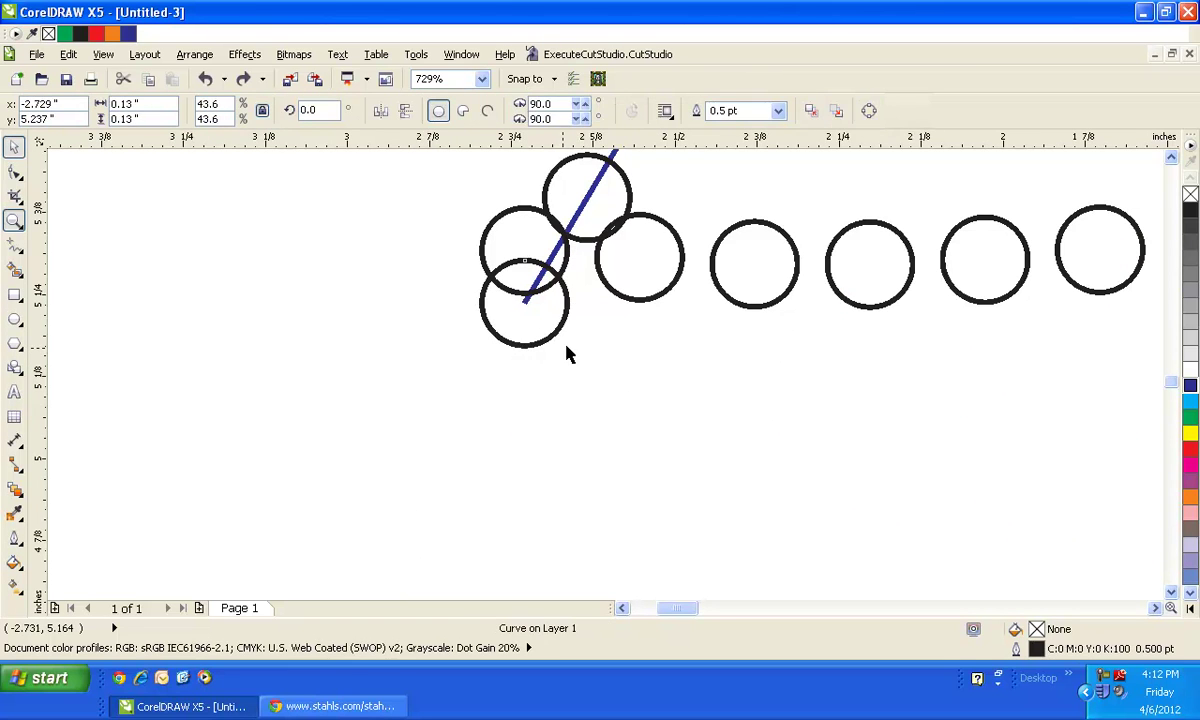
{"action": "key", "text": "ctrl+z"}
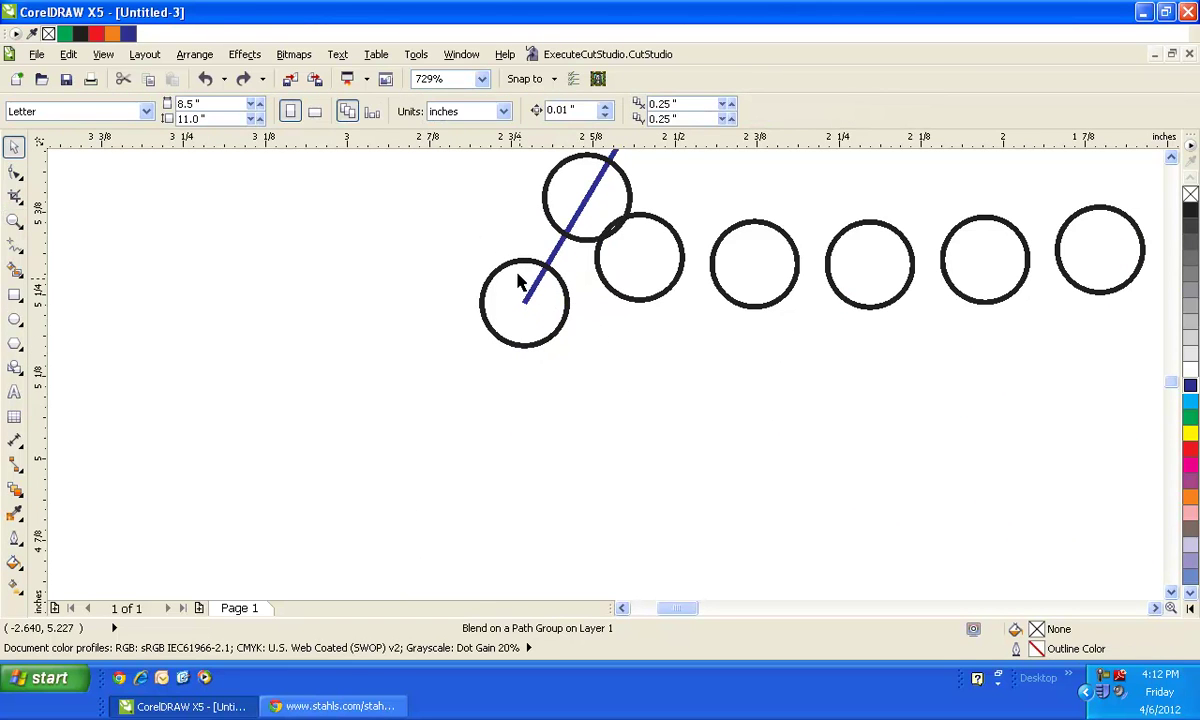
Step: Nudge the group of 30 circles down about 0.07 inch, level with the blue curve's last circle
{"action": "left_click", "coordinate": [608, 288]}
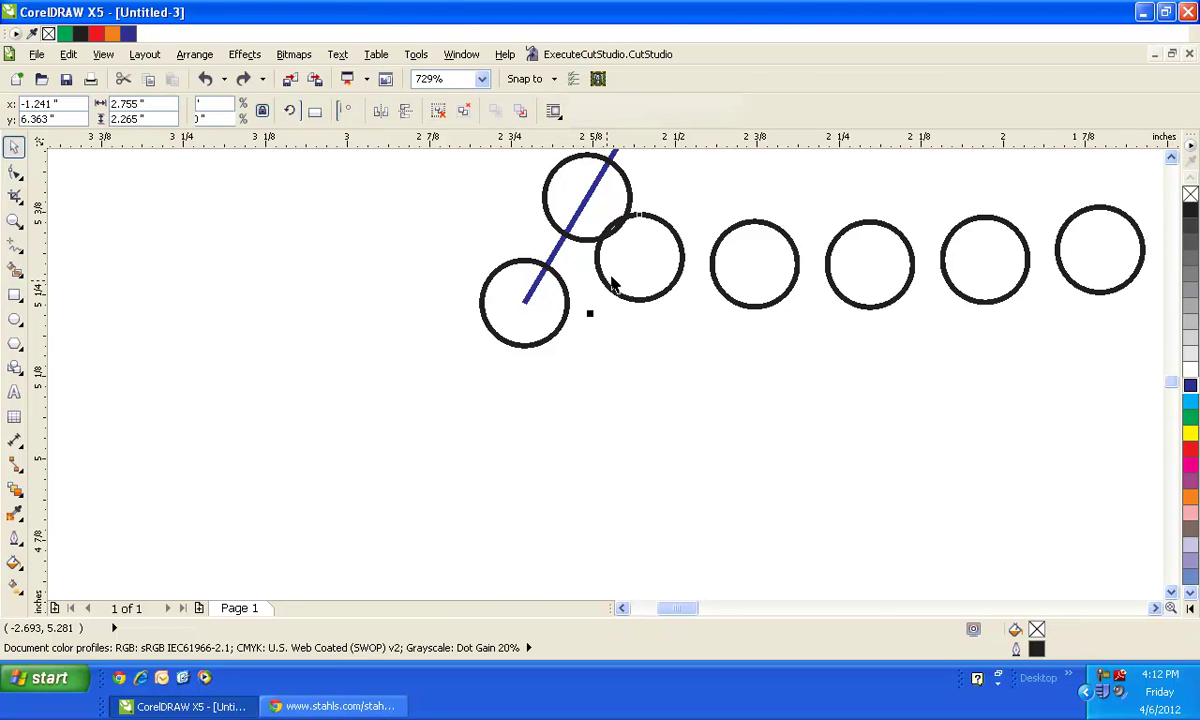
{"action": "key", "text": "Down"}
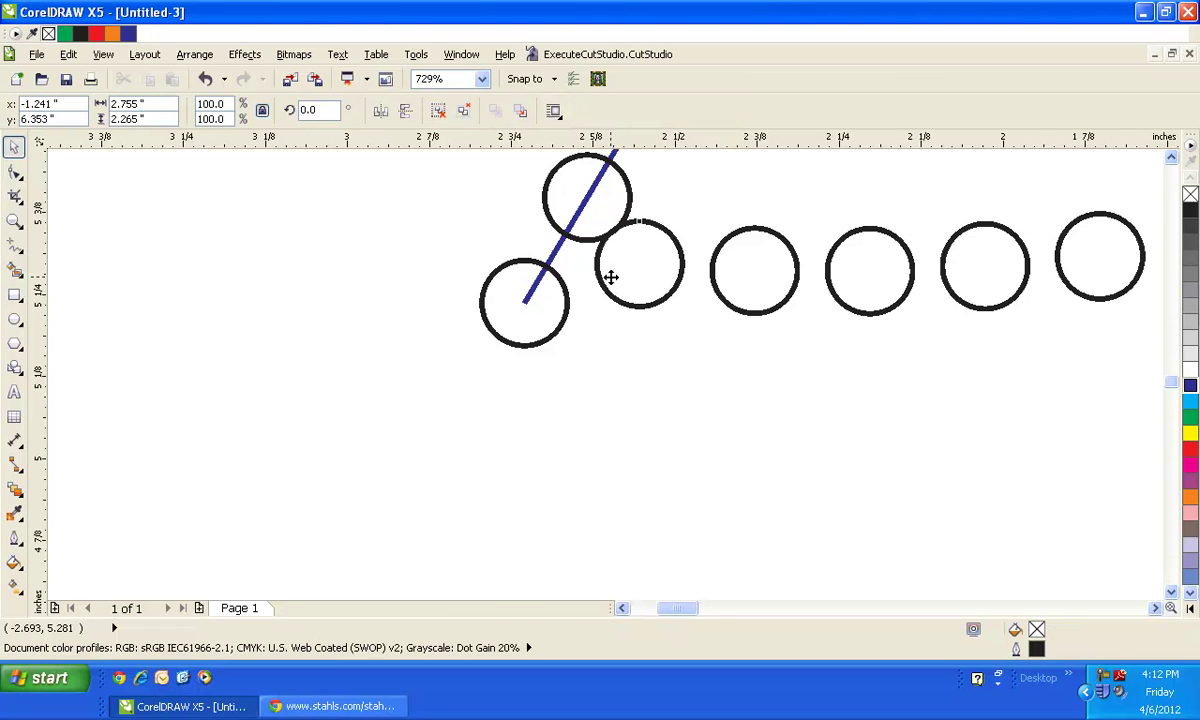
{"action": "key", "text": "Down"}
{"action": "key", "text": "Down"}
{"action": "key", "text": "Down"}
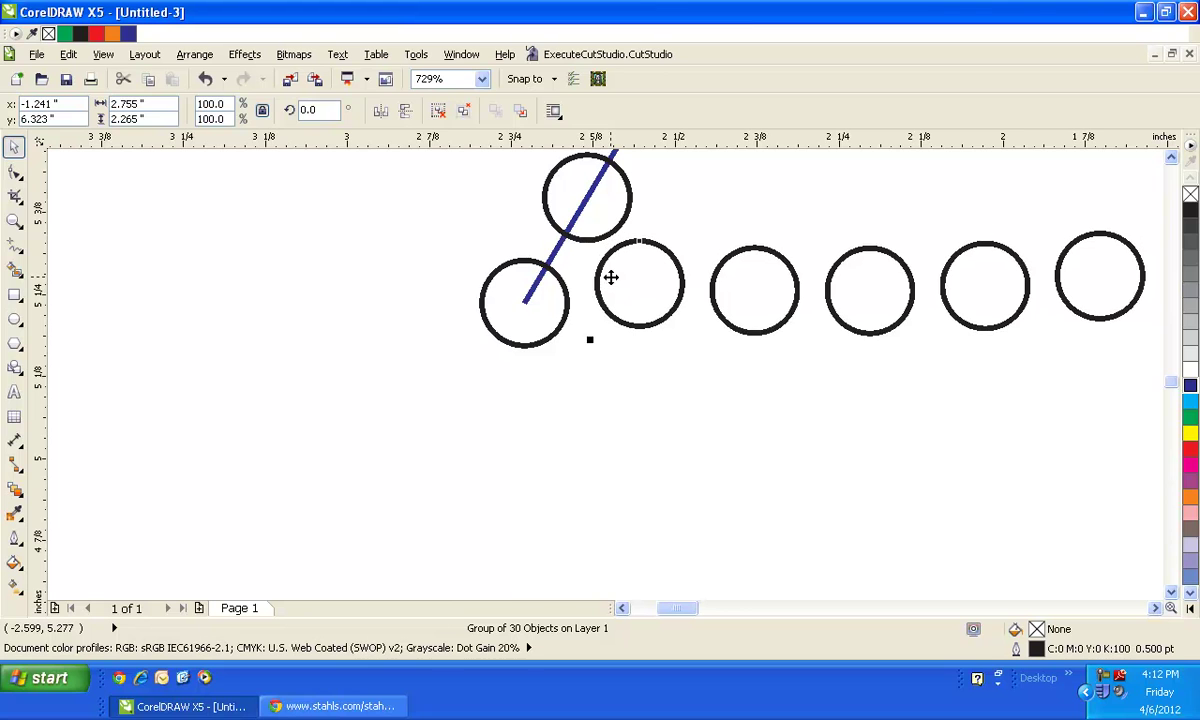
{"action": "key", "text": "Down"}
{"action": "key", "text": "Down"}
{"action": "key", "text": "Down"}
{"action": "left_click", "coordinate": [593, 261]}
Step: Select the red "rincess" outline and show its nodes for shape editing
{"action": "scroll", "coordinate": [591, 261], "scroll_direction": "down", "scroll_amount": 2}
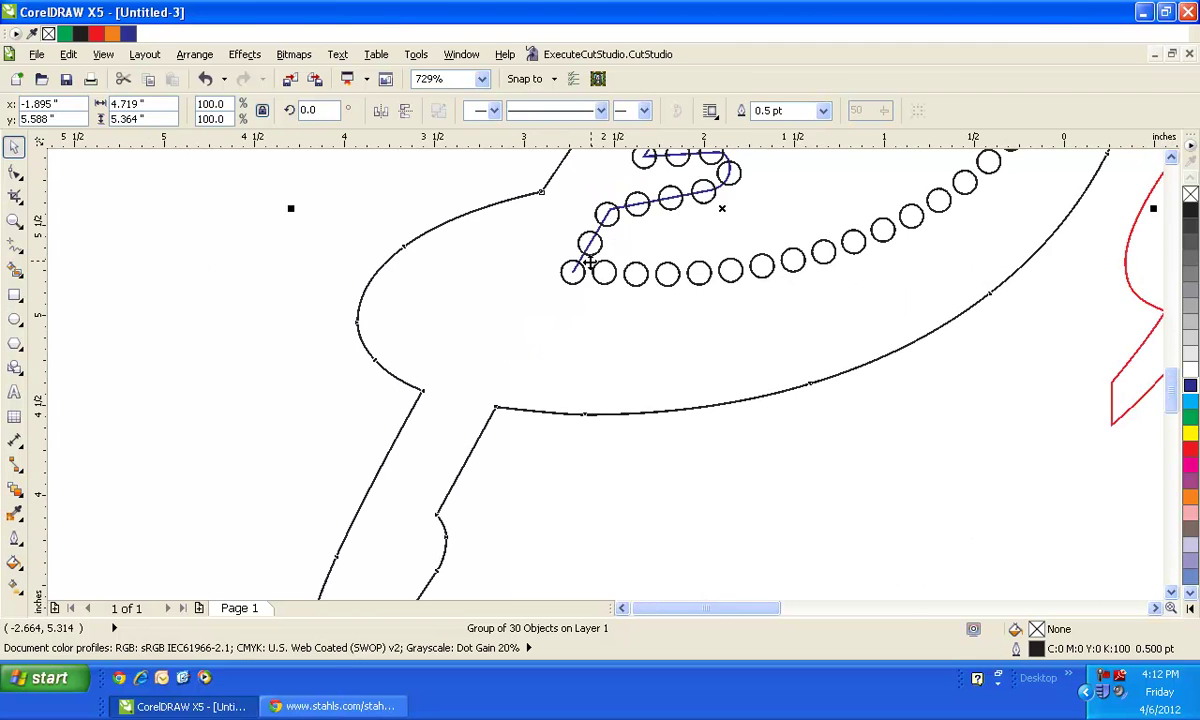
{"action": "scroll", "coordinate": [590, 263], "scroll_direction": "down", "scroll_amount": 3}
{"action": "left_click", "coordinate": [16, 223]}
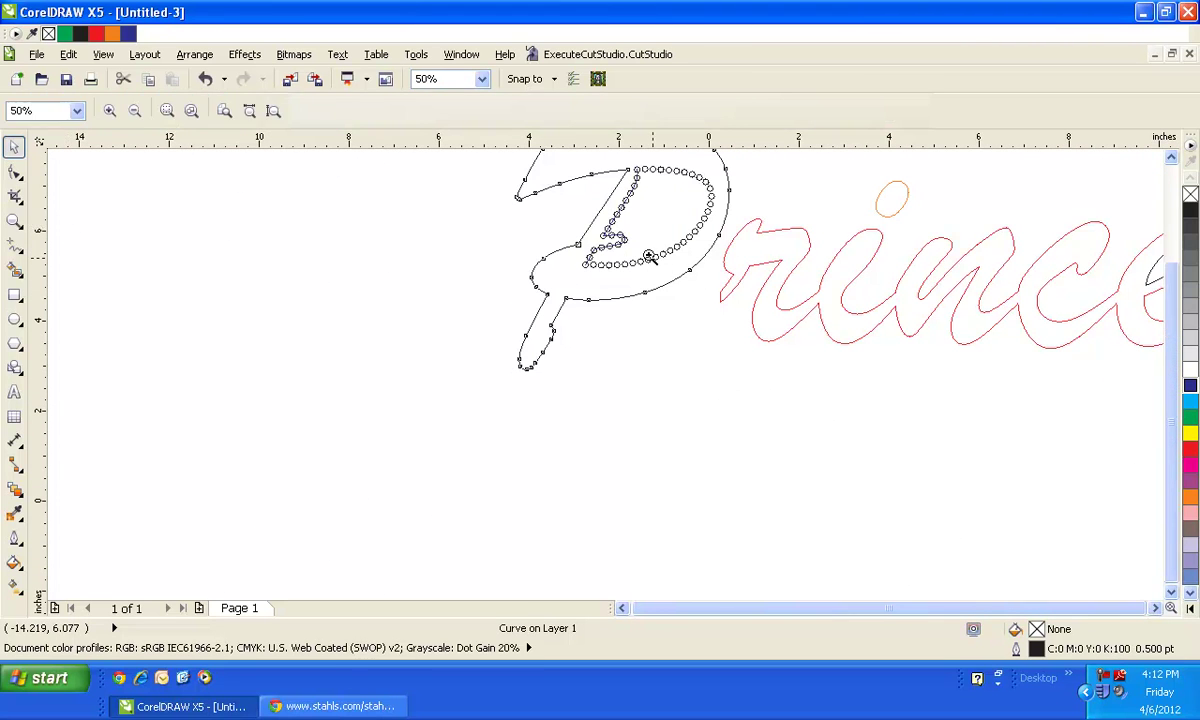
{"action": "right_click", "coordinate": [655, 262]}
{"action": "left_click_drag", "start_coordinate": [561, 194], "coordinate": [1045, 355]}
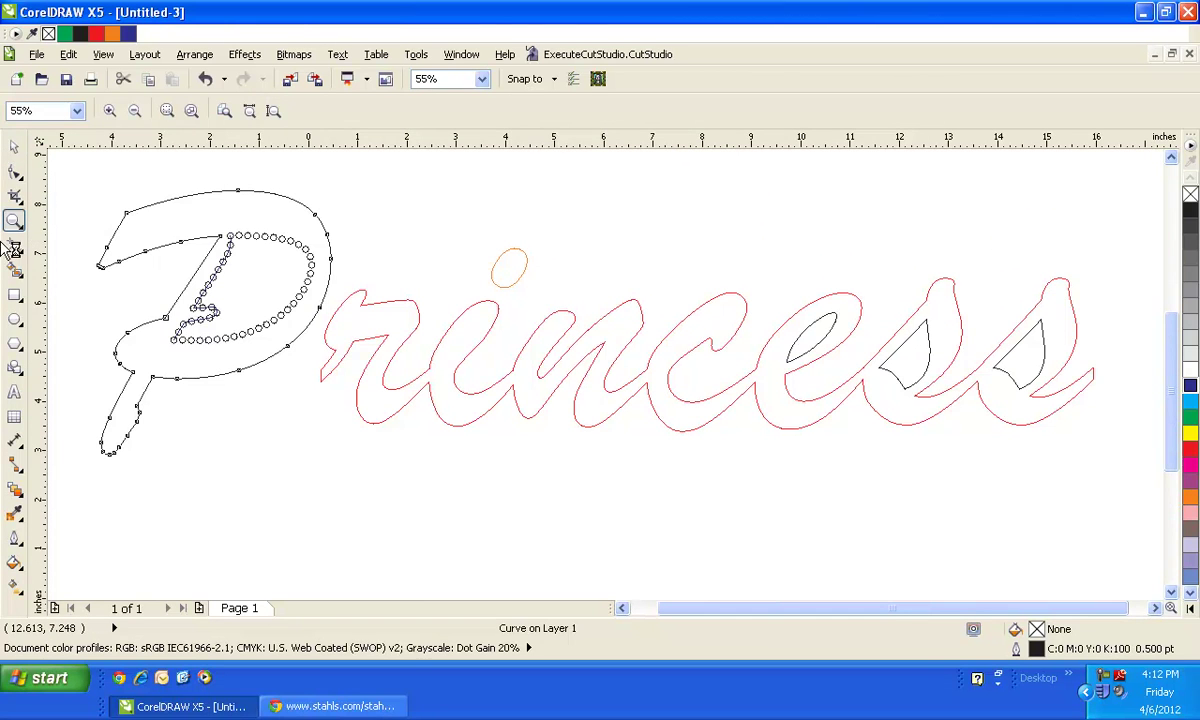
{"action": "left_click", "coordinate": [14, 147]}
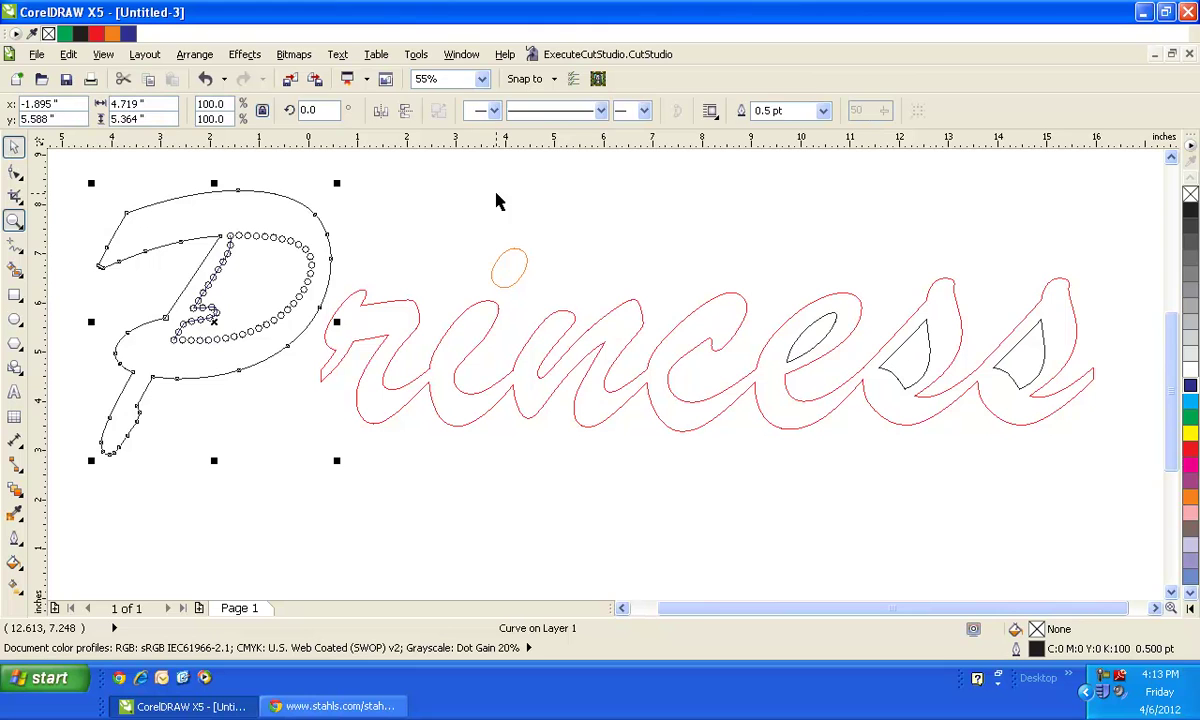
{"action": "left_click", "coordinate": [460, 265]}
{"action": "left_click", "coordinate": [413, 325]}
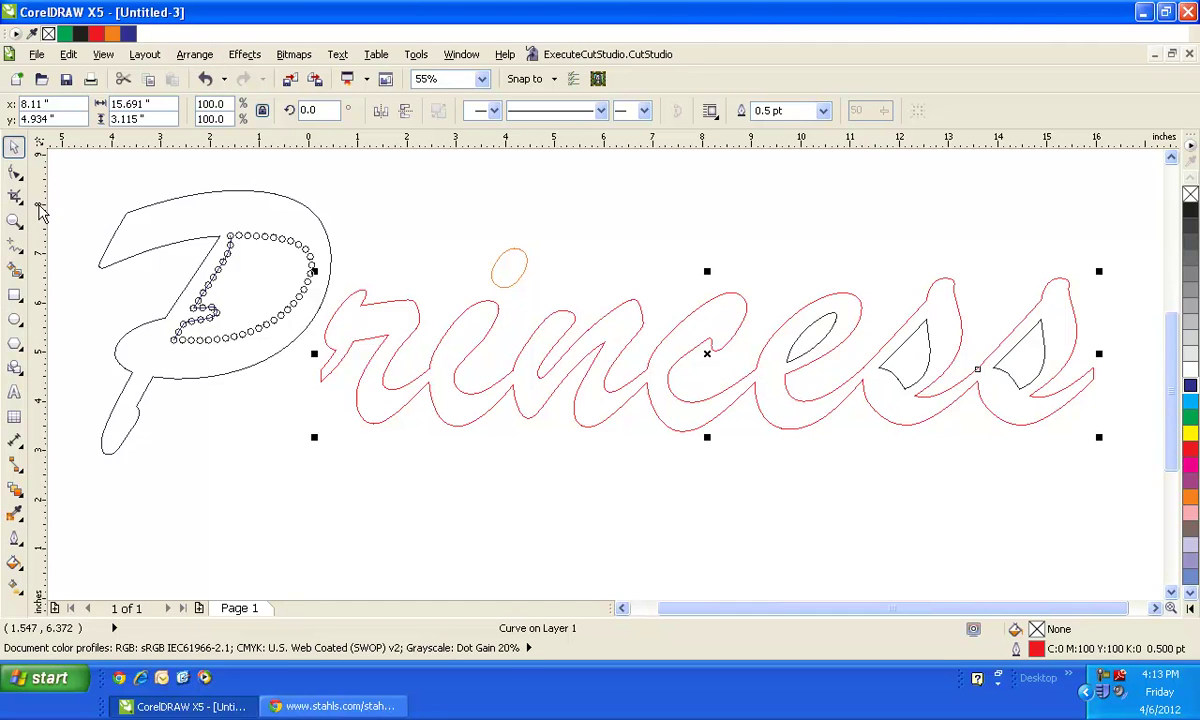
{"action": "left_click", "coordinate": [14, 172]}
{"action": "left_click", "coordinate": [448, 355]}
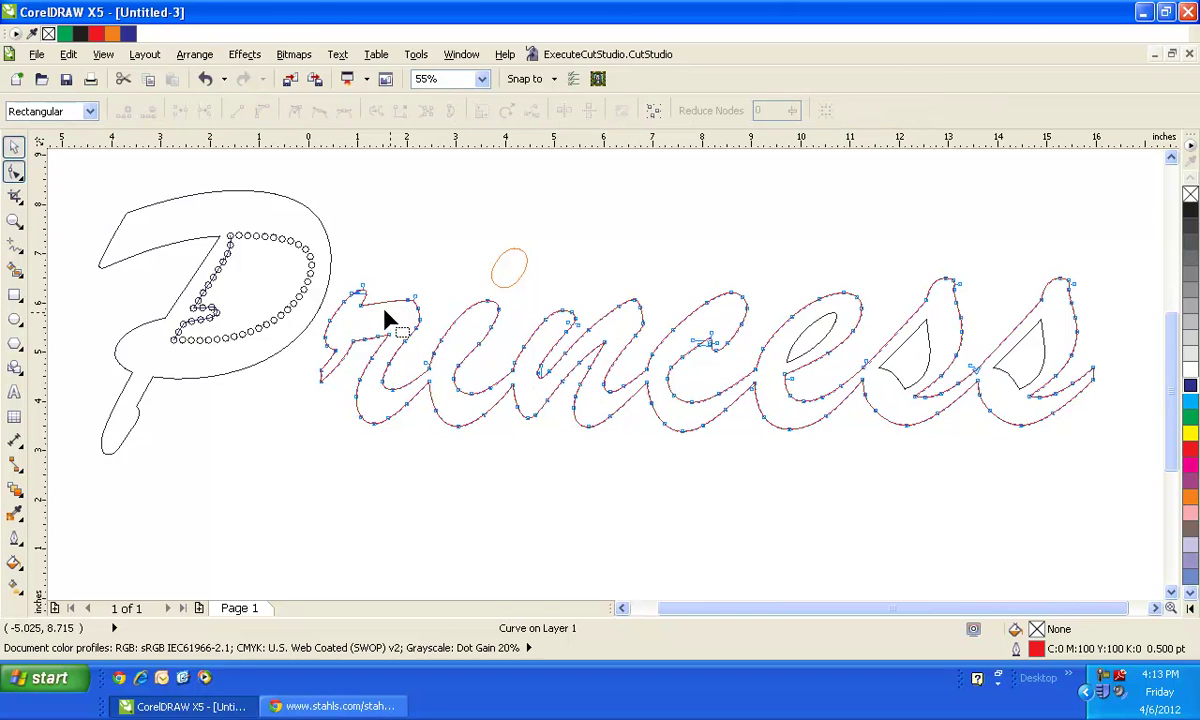
Step: Break the red outline at the upper corner node of the r's lower-left tip
{"action": "left_click", "coordinate": [15, 222]}
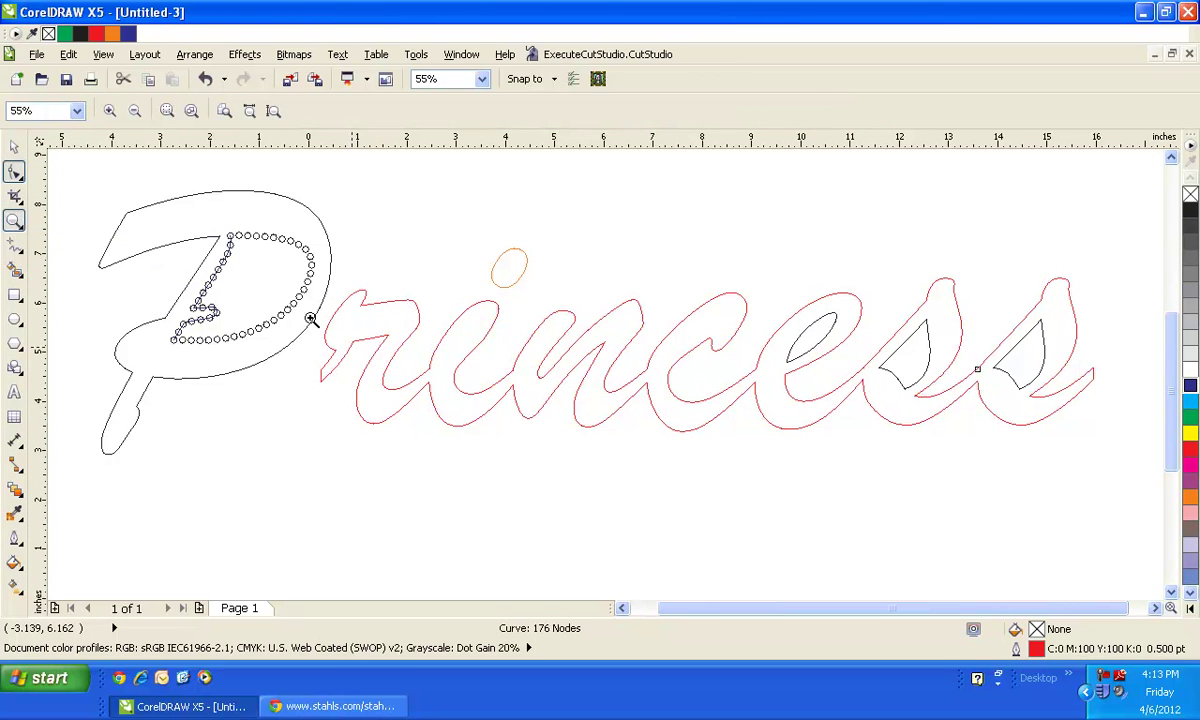
{"action": "left_click_drag", "start_coordinate": [303, 312], "coordinate": [428, 404]}
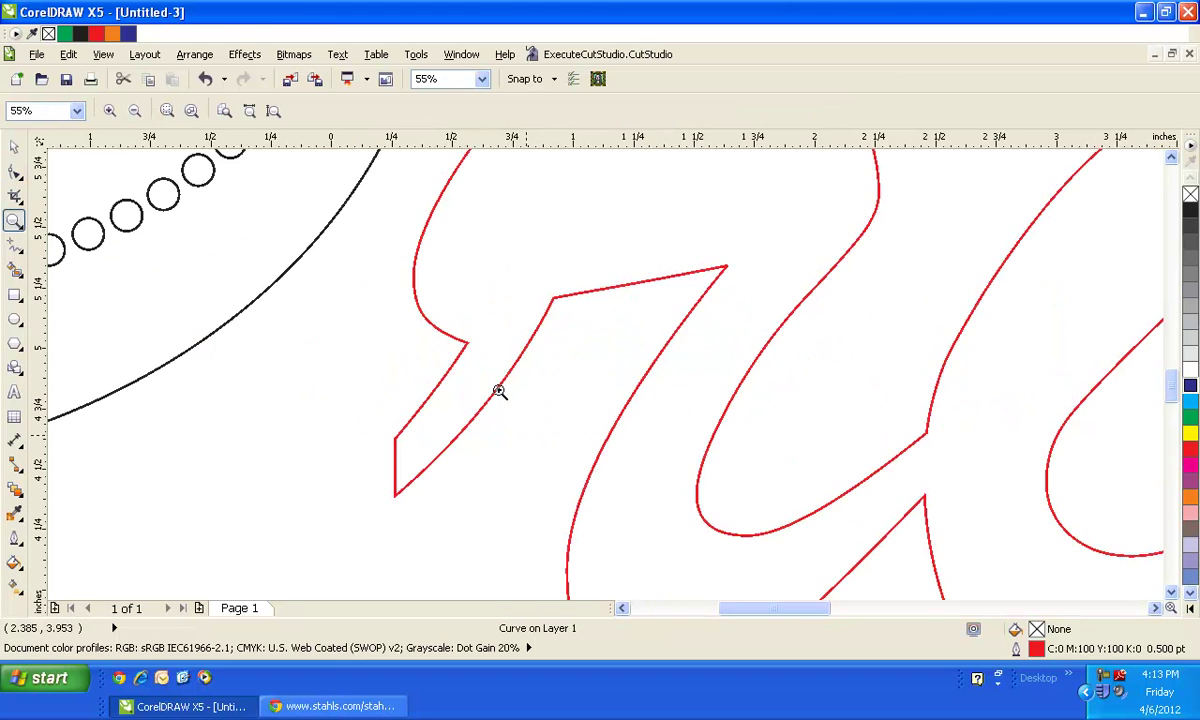
{"action": "left_click", "coordinate": [15, 172]}
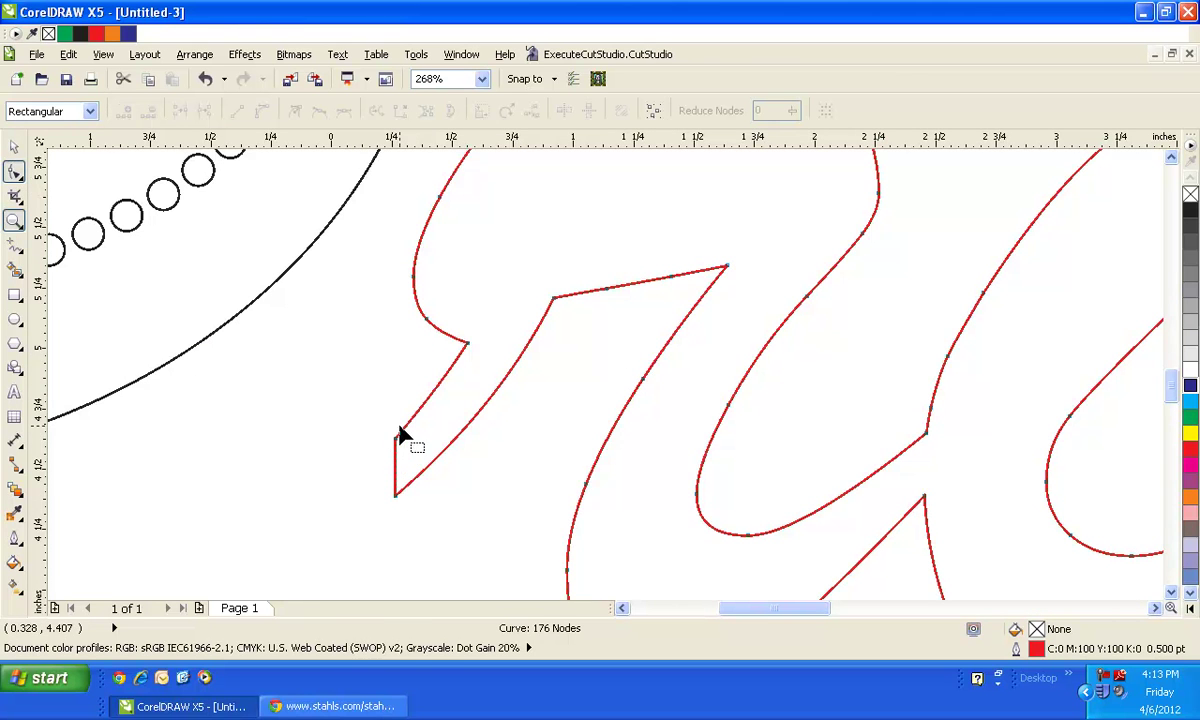
{"action": "left_click", "coordinate": [397, 439]}
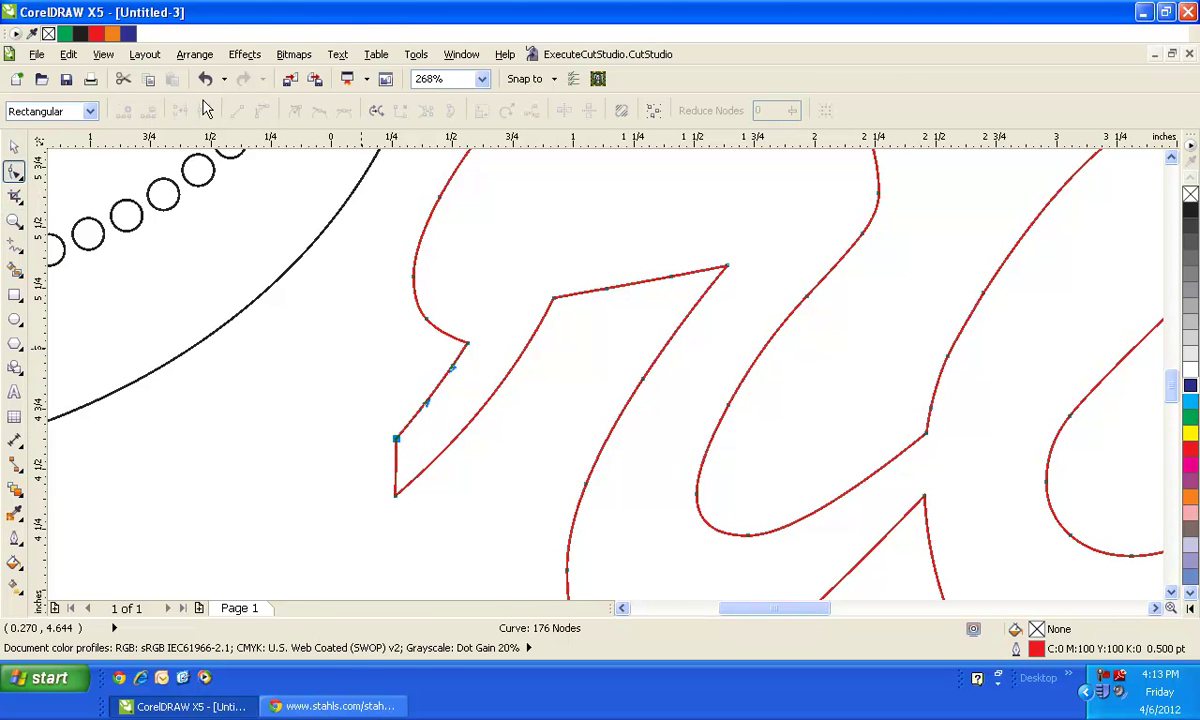
{"action": "left_click", "coordinate": [205, 110]}
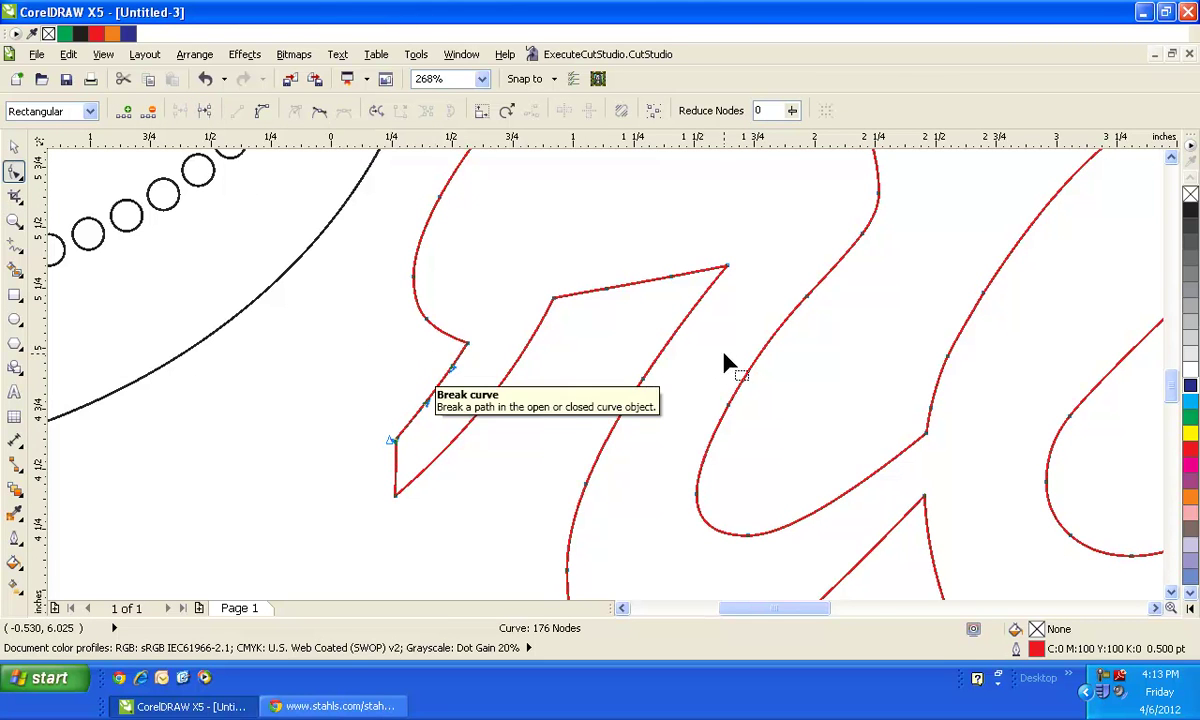
Step: Break the red outline at the upper corner node of the final s's right-hand tip
{"action": "scroll", "coordinate": [769, 357], "scroll_direction": "down", "scroll_amount": 2}
{"action": "scroll", "coordinate": [769, 357], "scroll_direction": "down", "scroll_amount": 4}
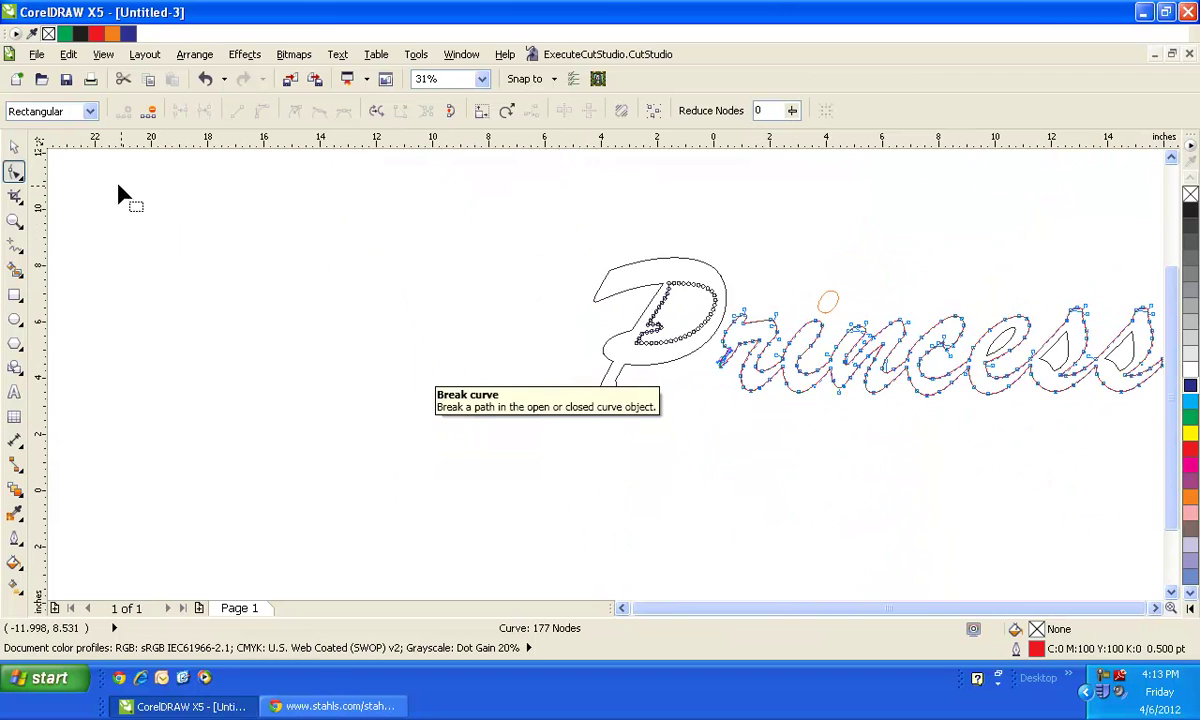
{"action": "left_click", "coordinate": [22, 218]}
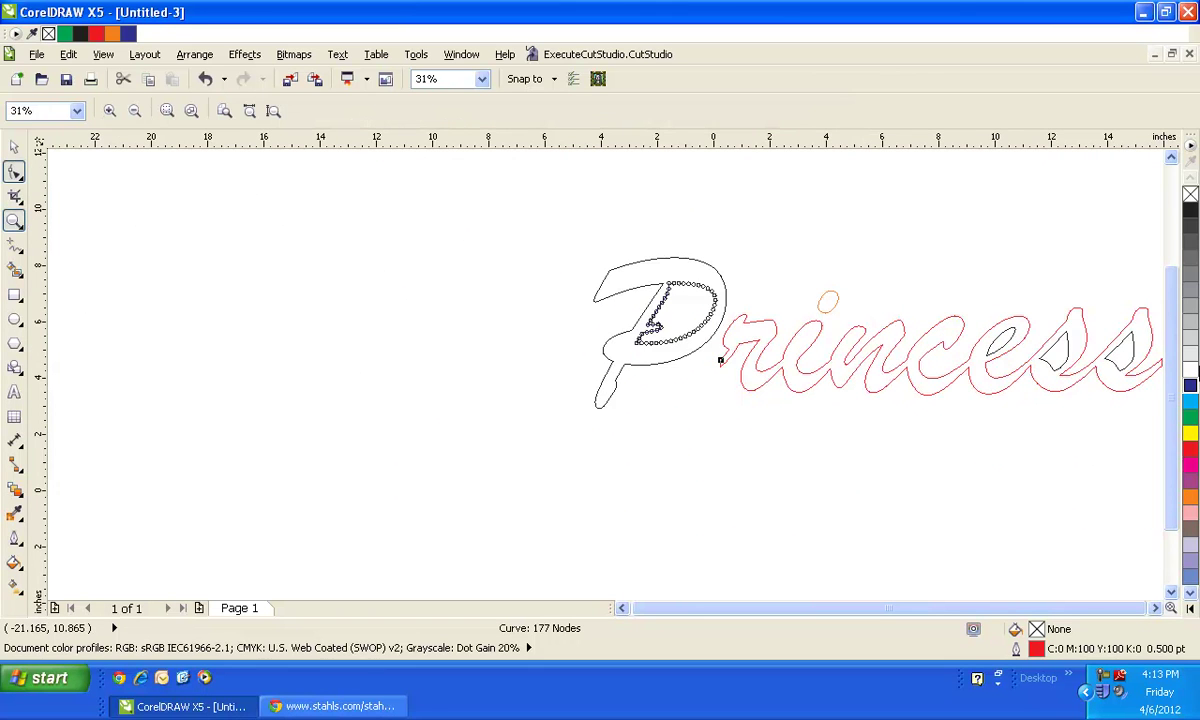
{"action": "key", "text": "F3"}
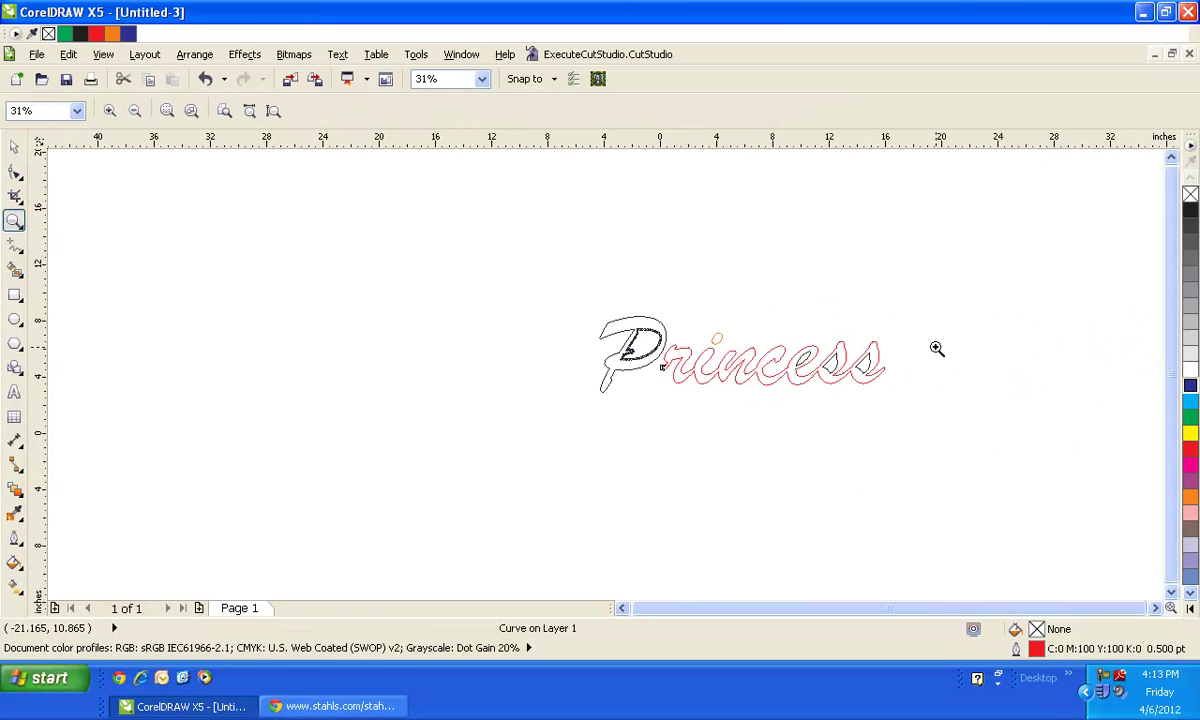
{"action": "left_click_drag", "start_coordinate": [880, 360], "coordinate": [893, 381]}
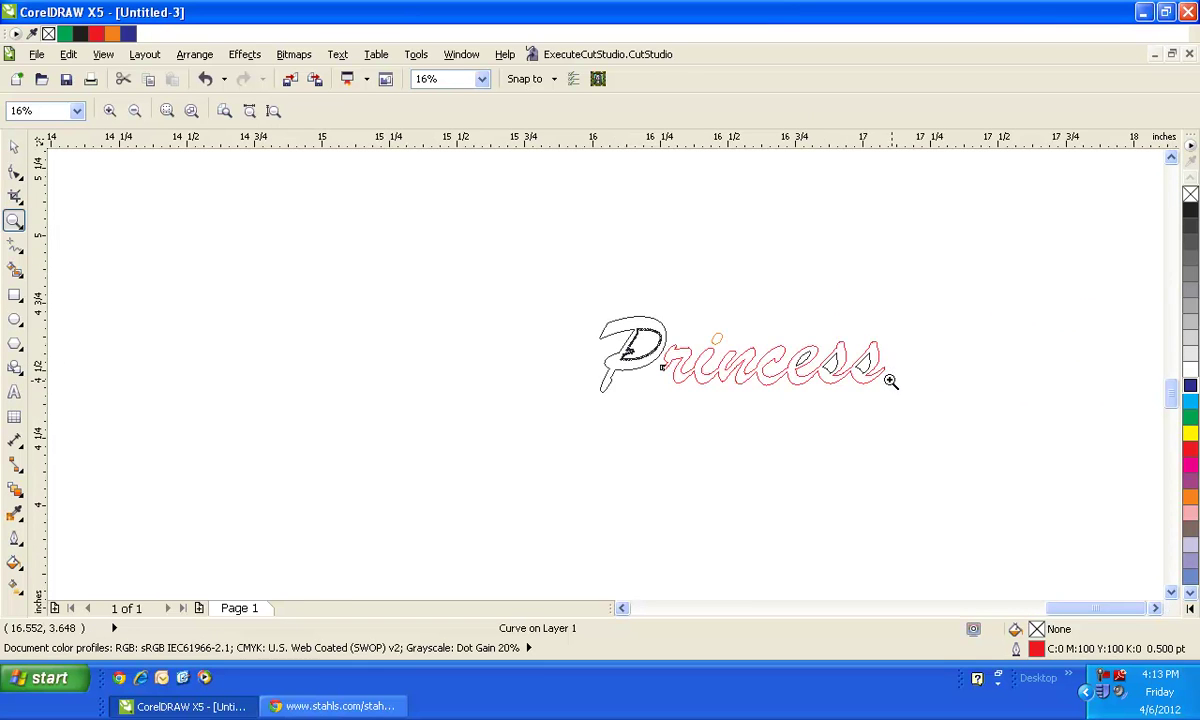
{"action": "left_click", "coordinate": [14, 171]}
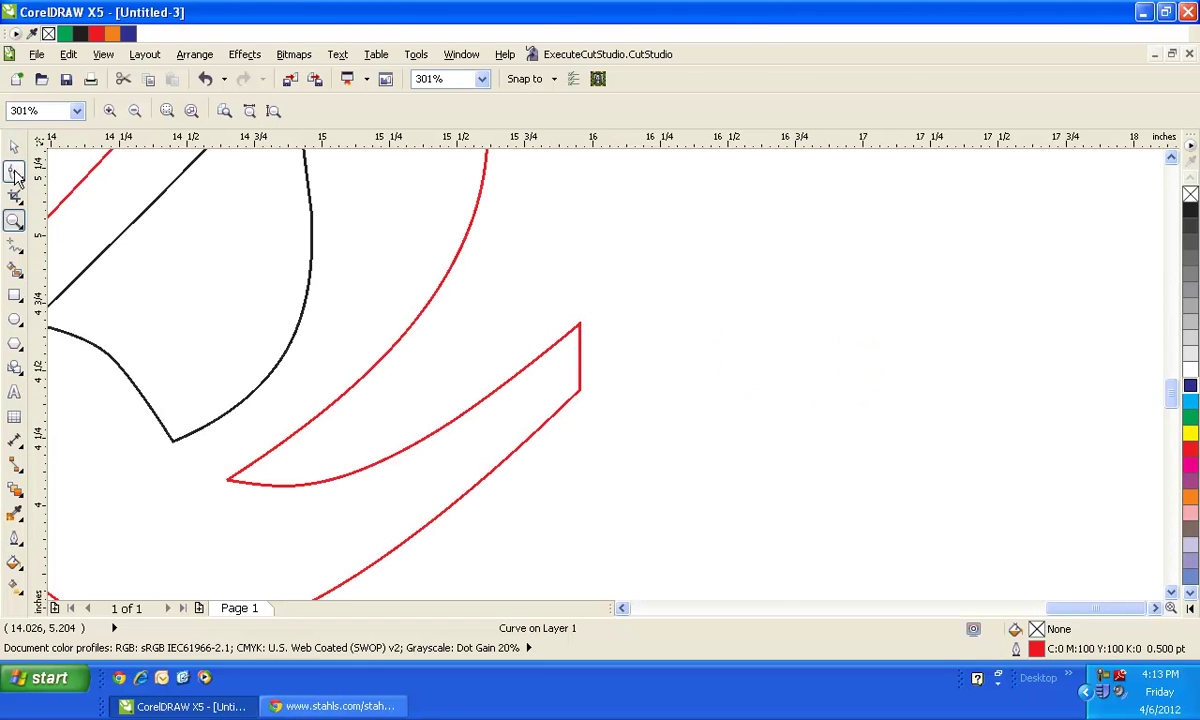
{"action": "left_click", "coordinate": [580, 324]}
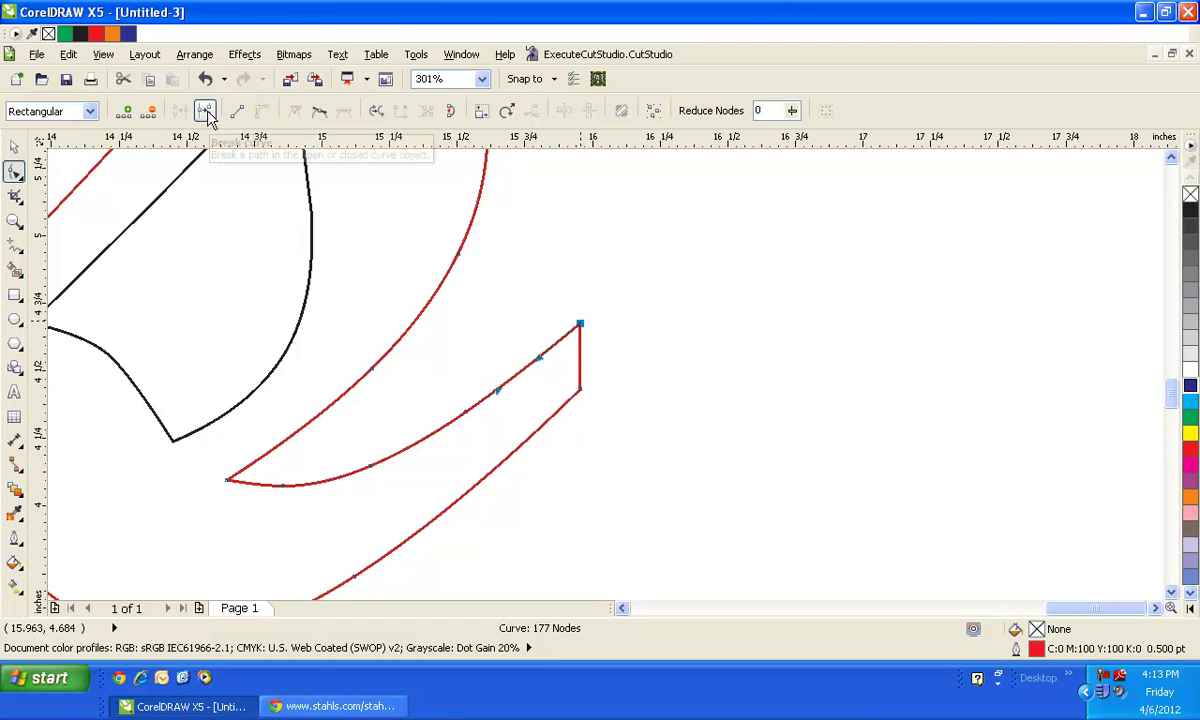
{"action": "left_click", "coordinate": [205, 111]}
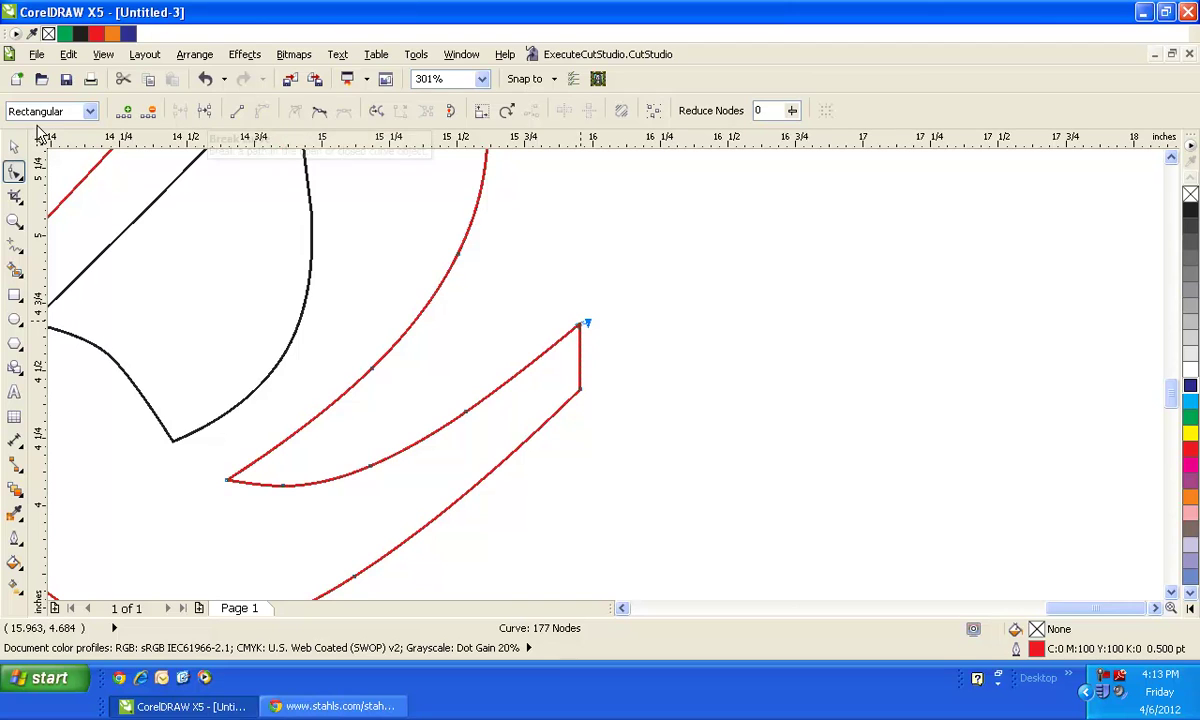
Step: Break the split red curve apart into separate objects and give the upper "rincess" curve a cyan outline
{"action": "left_click", "coordinate": [18, 152]}
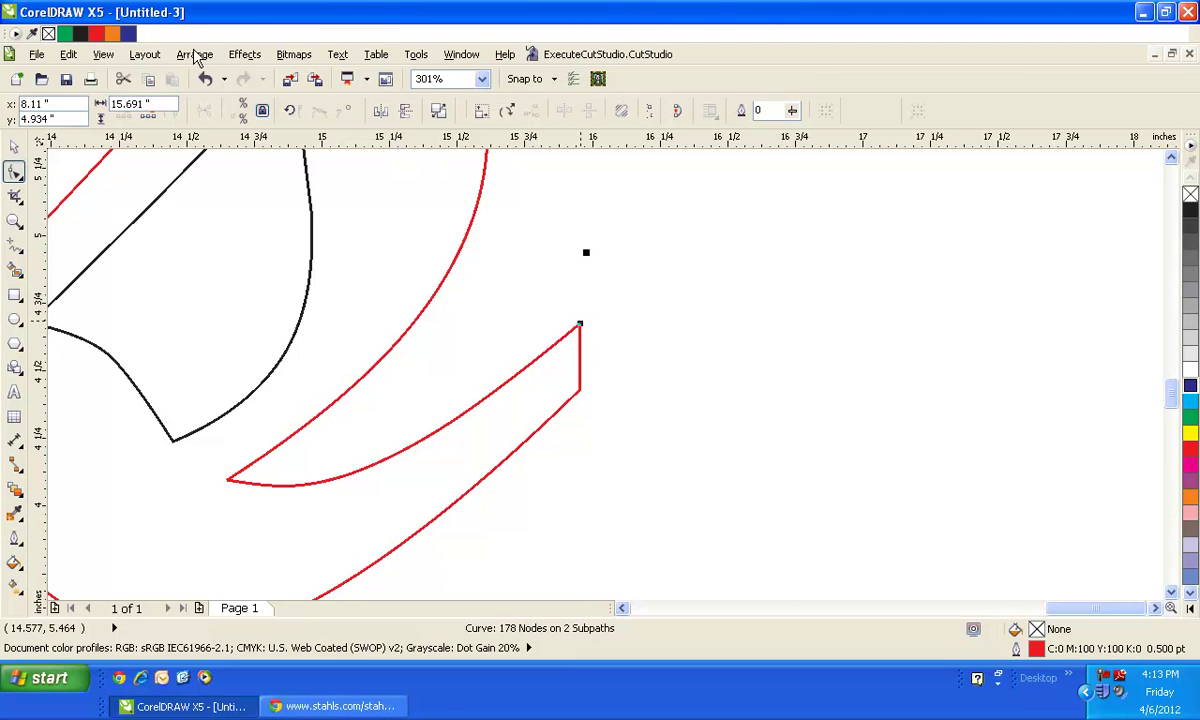
{"action": "left_click", "coordinate": [195, 56]}
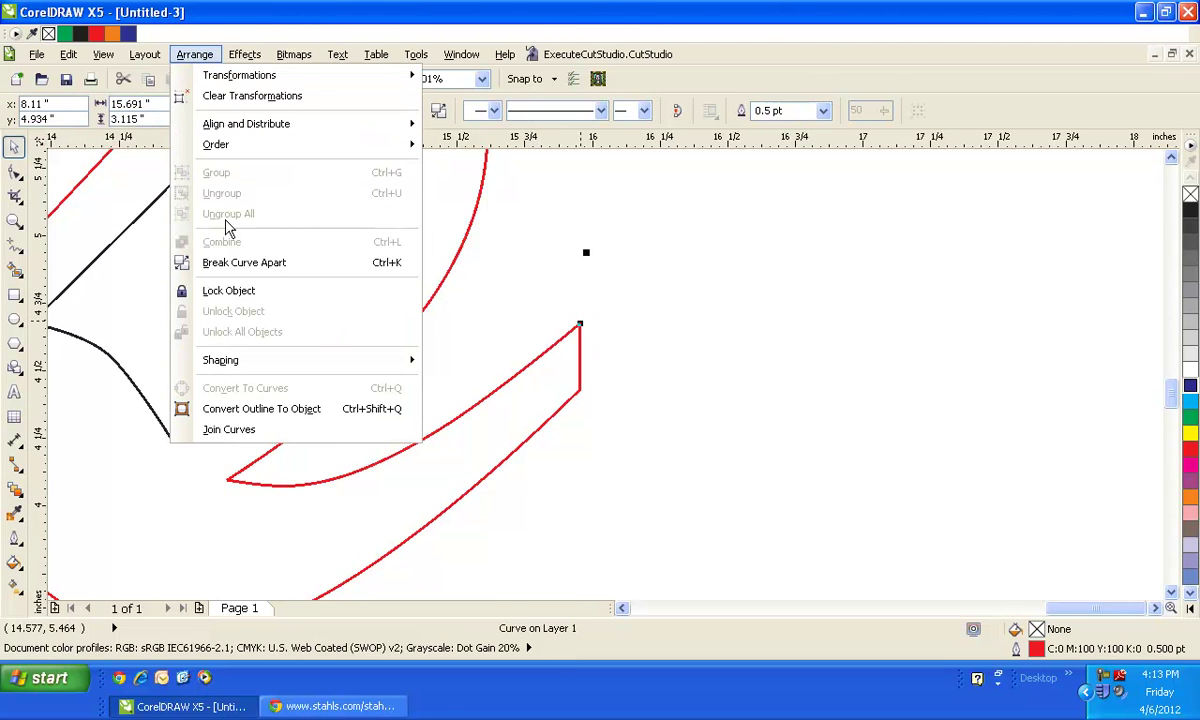
{"action": "left_click", "coordinate": [221, 265]}
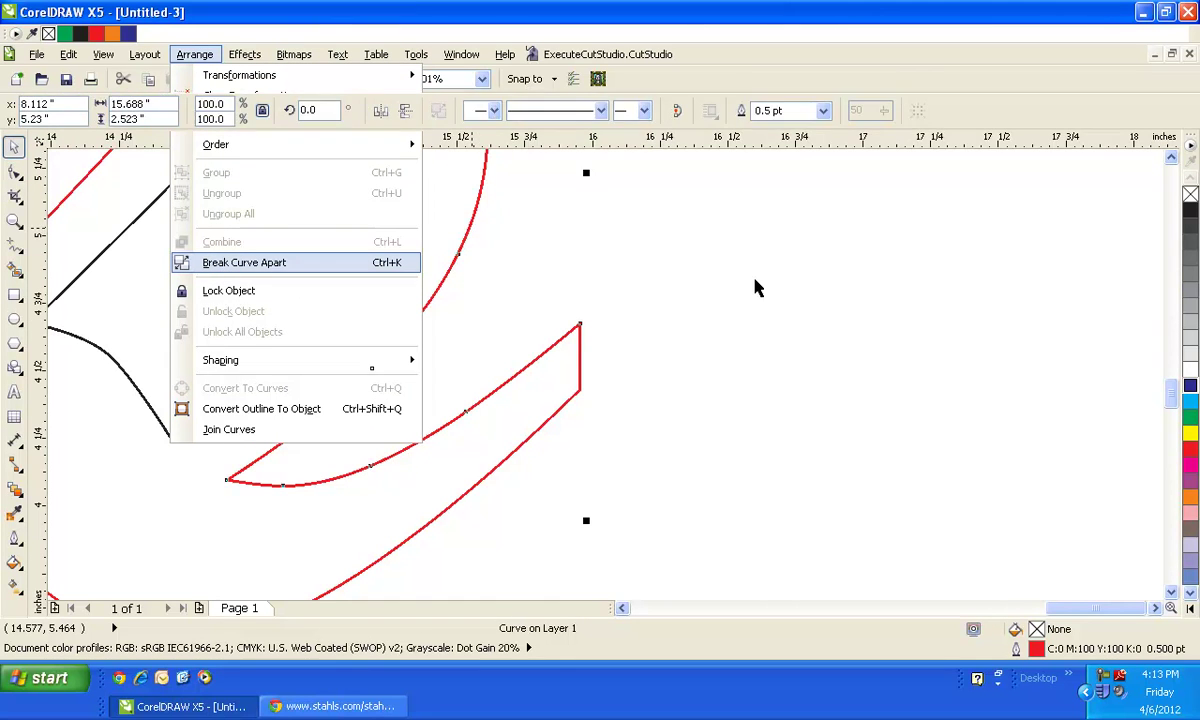
{"action": "right_click", "coordinate": [1190, 402]}
{"action": "scroll", "coordinate": [892, 400], "scroll_direction": "down", "scroll_amount": 3}
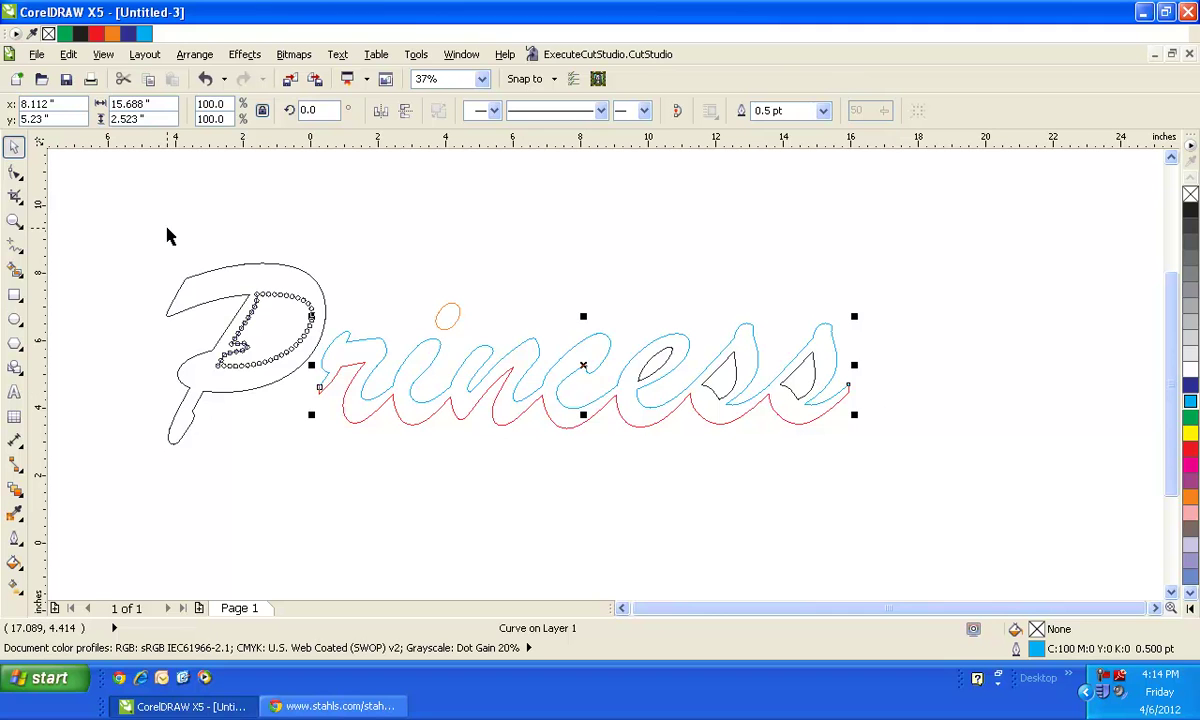
{"action": "left_click", "coordinate": [14, 220]}
{"action": "left_click_drag", "start_coordinate": [270, 268], "coordinate": [859, 414]}
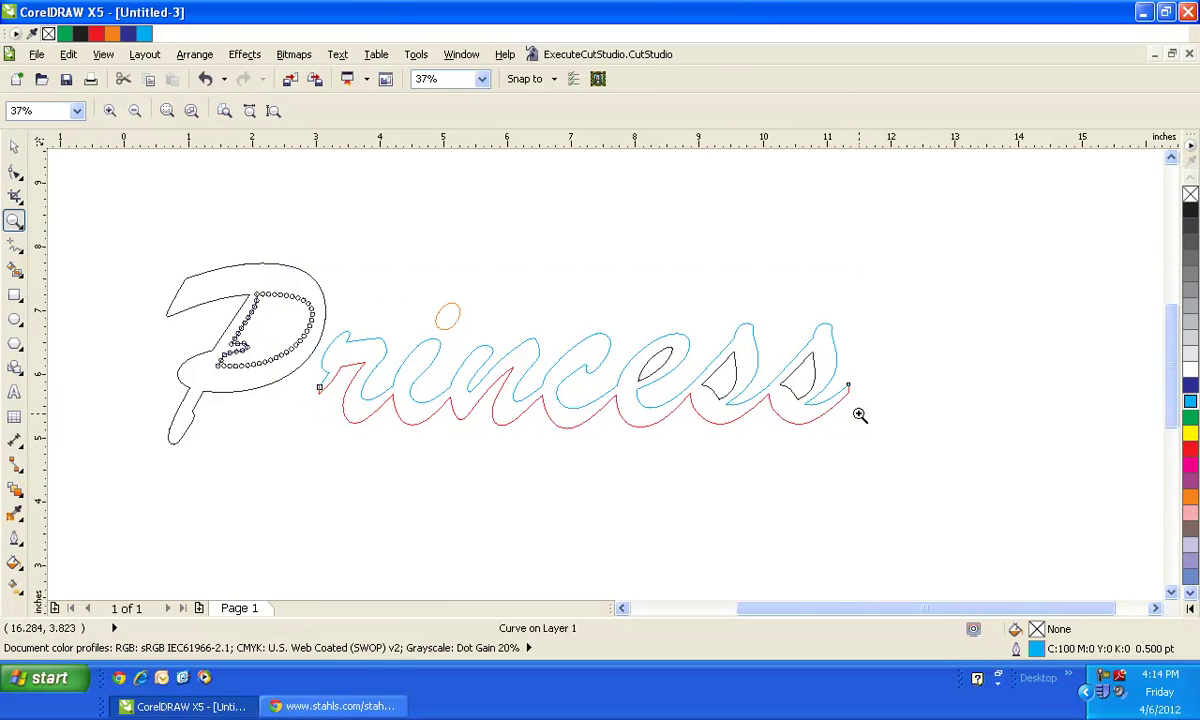
{"action": "left_click", "coordinate": [13, 148]}
{"action": "left_click", "coordinate": [147, 493]}
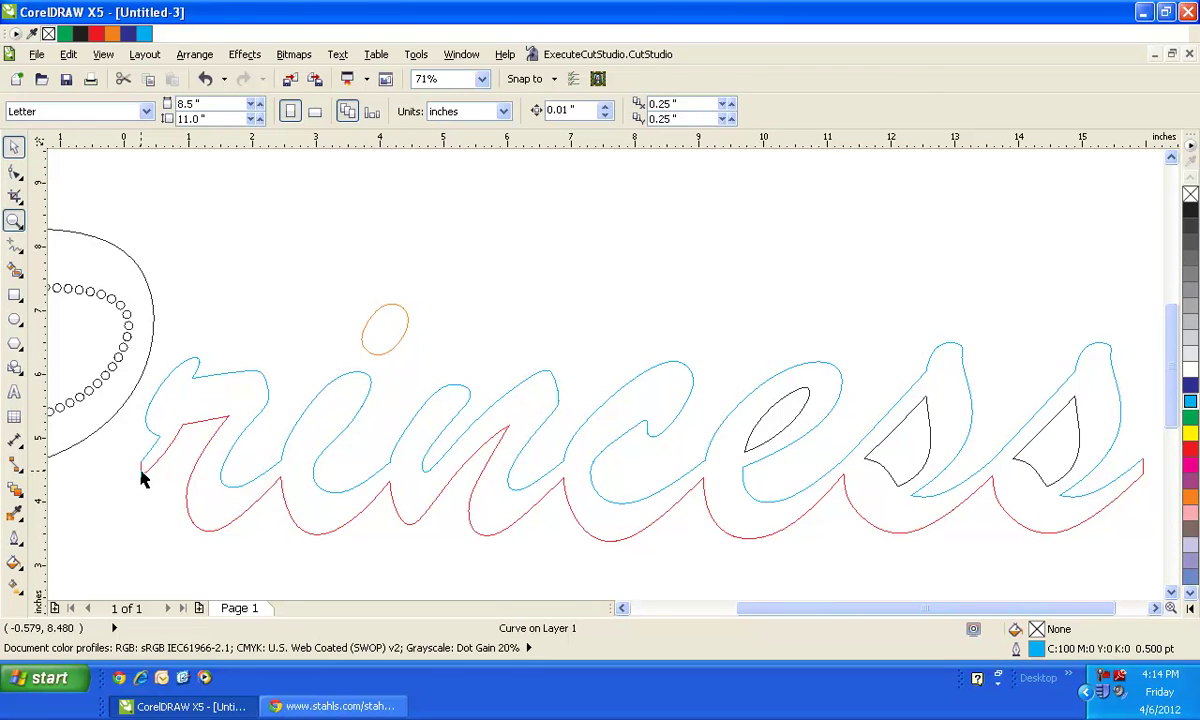
{"action": "left_click", "coordinate": [142, 480]}
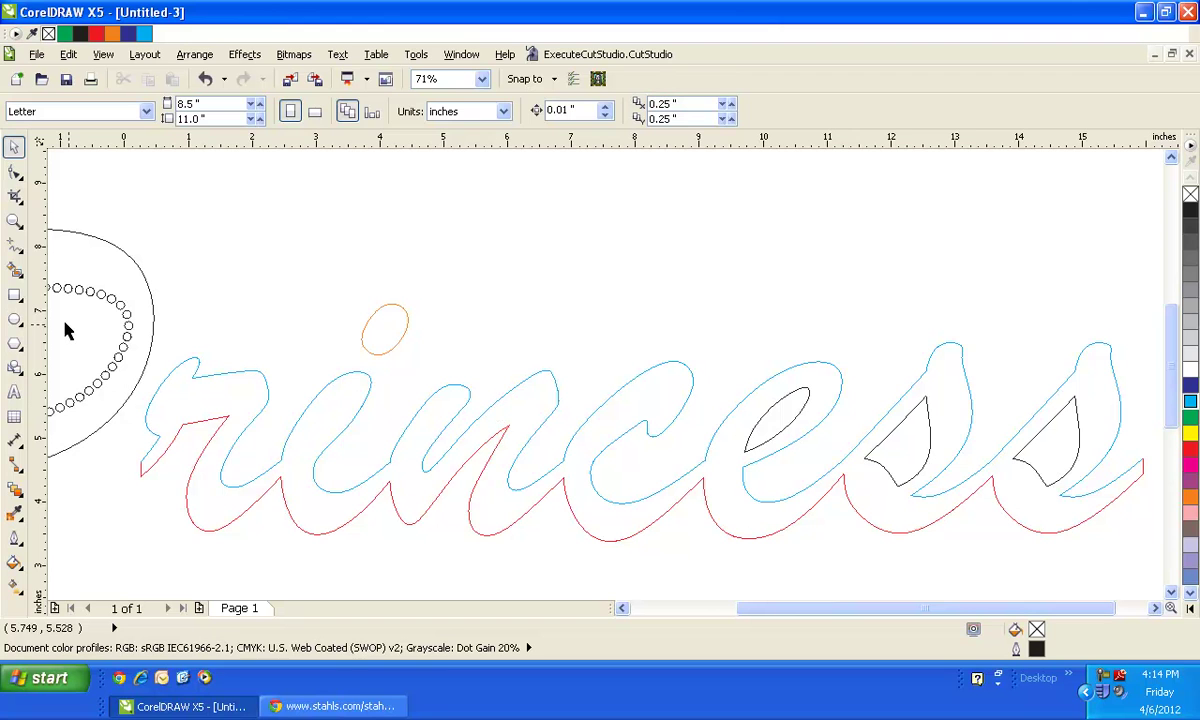
{"action": "left_click", "coordinate": [15, 319]}
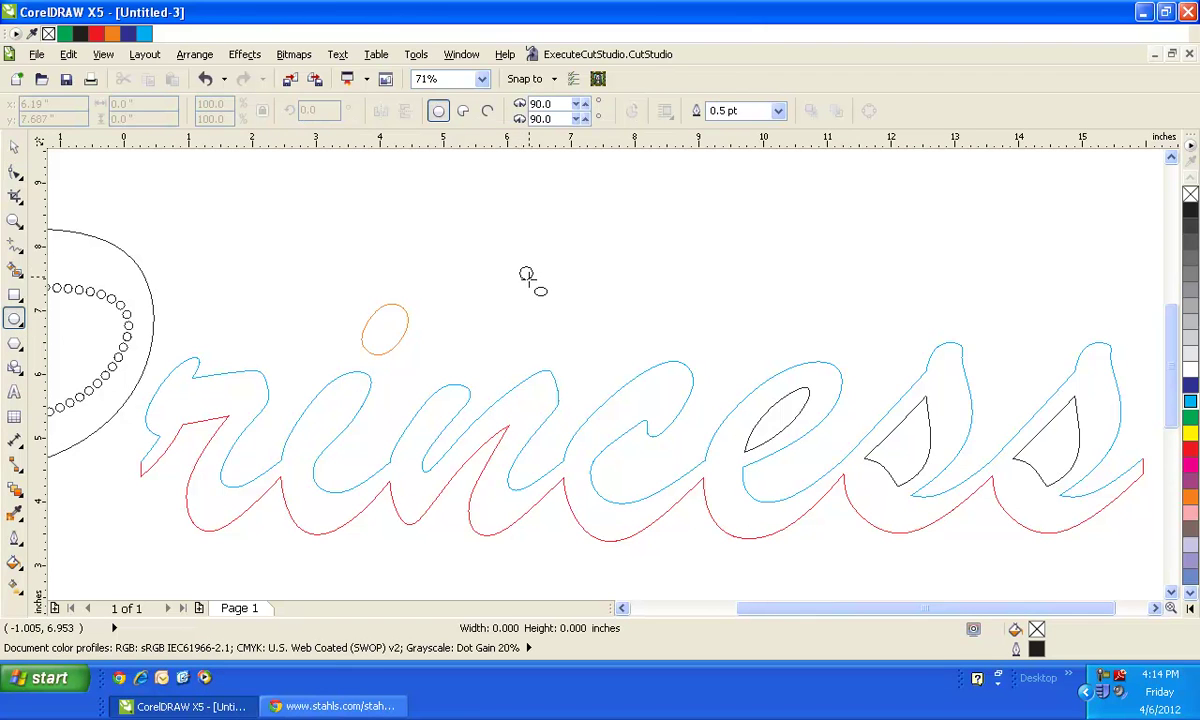
{"action": "left_click_drag", "start_coordinate": [519, 270], "coordinate": [40, 232]}
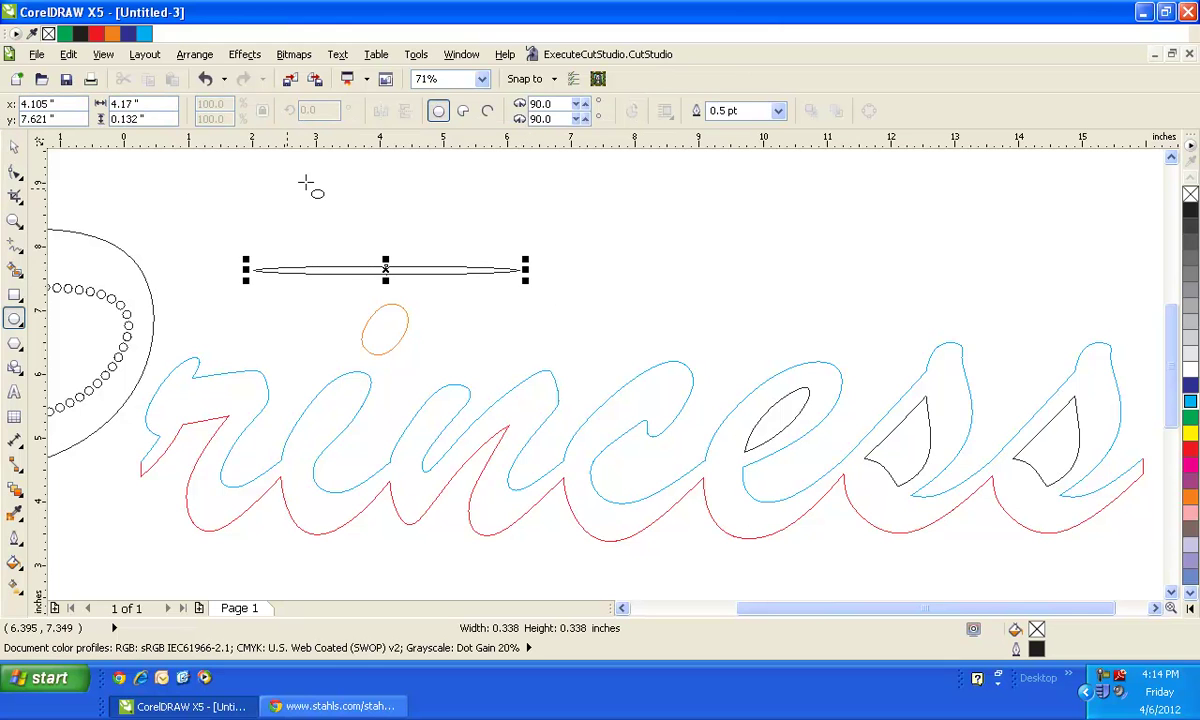
{"action": "key", "text": "Delete"}
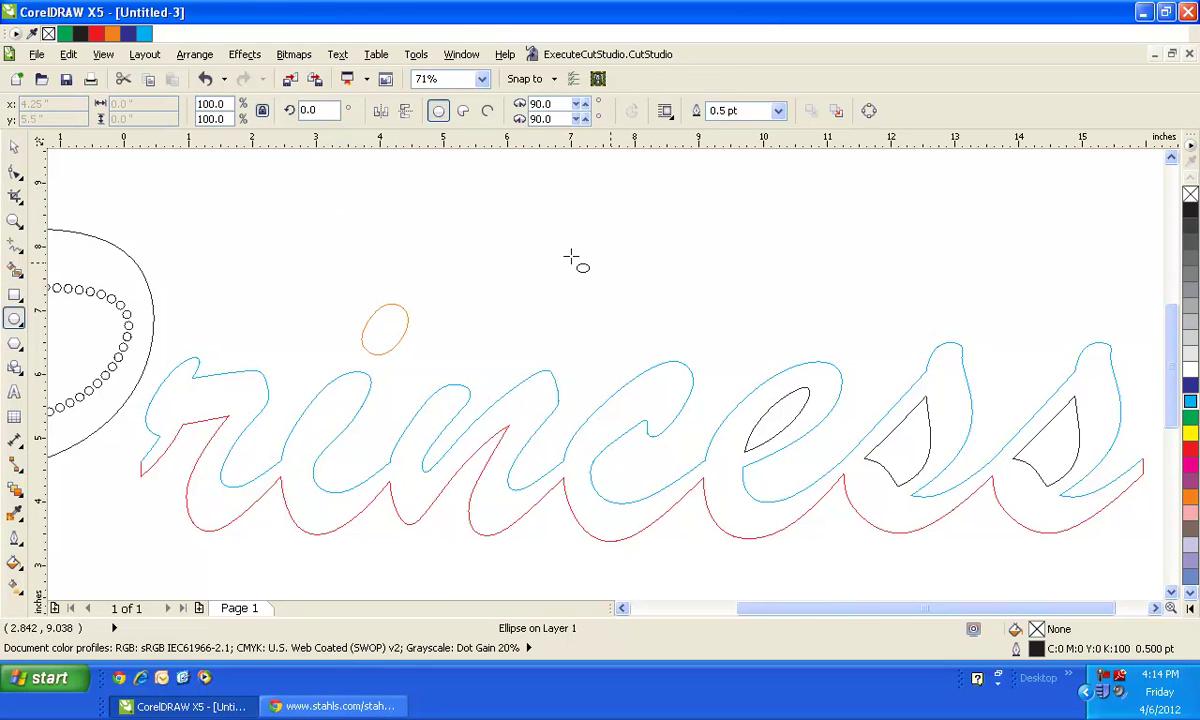
{"action": "left_click_drag", "start_coordinate": [584, 272], "coordinate": [567, 277]}
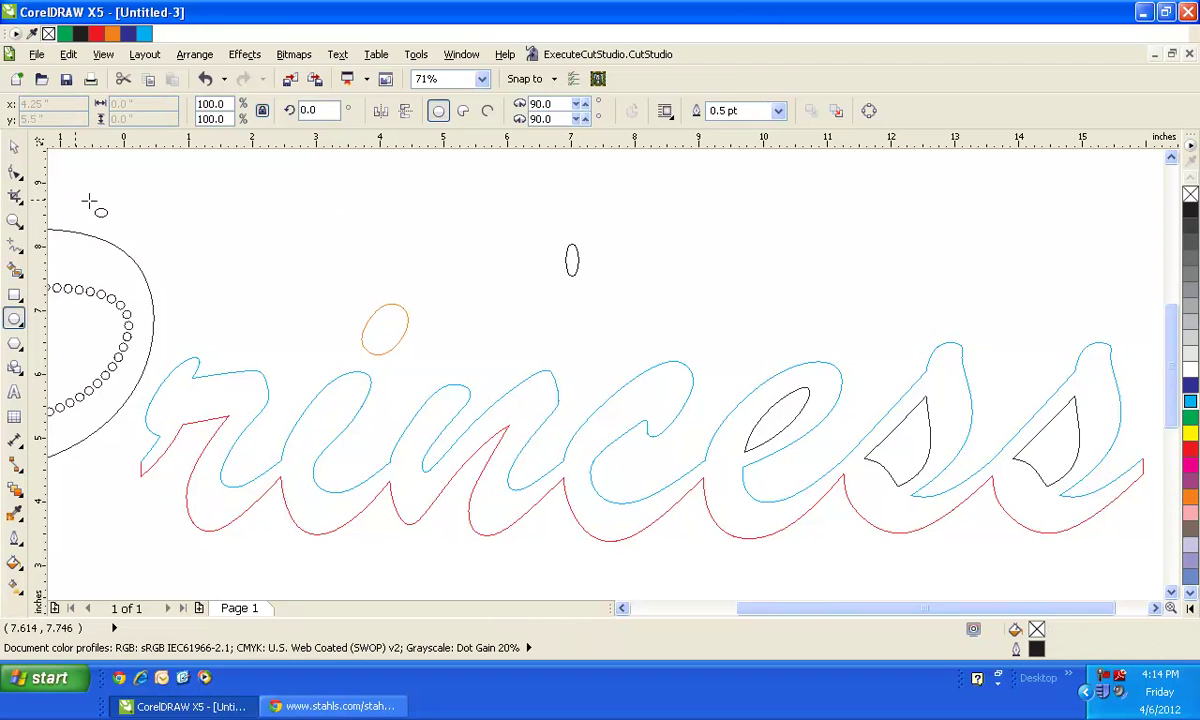
{"action": "key", "text": "Delete"}
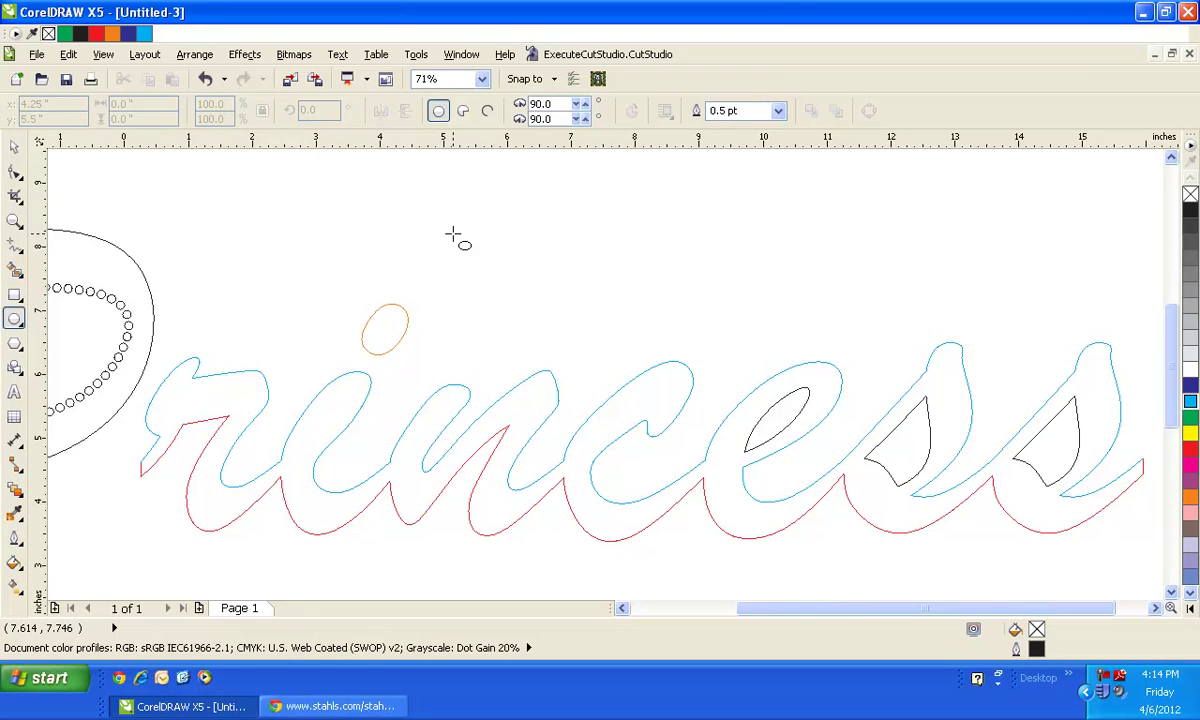
Step: Draw a circle about 0.65 inch wide above the letters and resize it to 3.3 mm
{"action": "left_click_drag", "start_coordinate": [444, 225], "coordinate": [502, 282]}
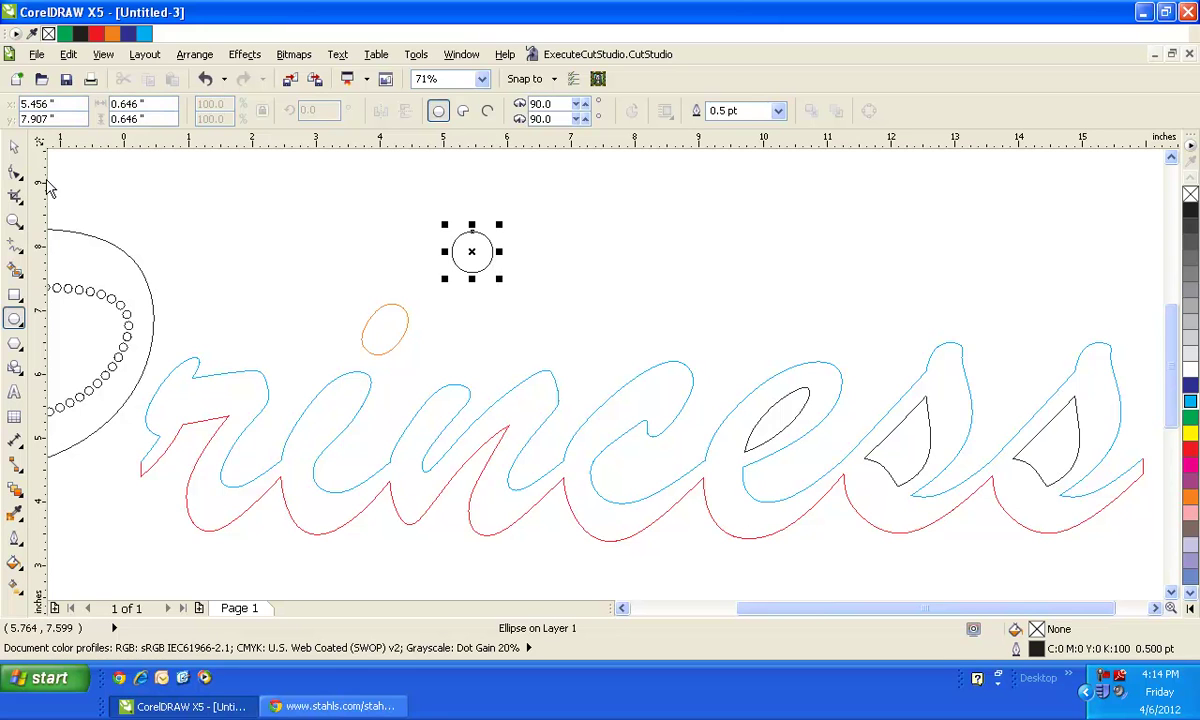
{"action": "left_click", "coordinate": [16, 149]}
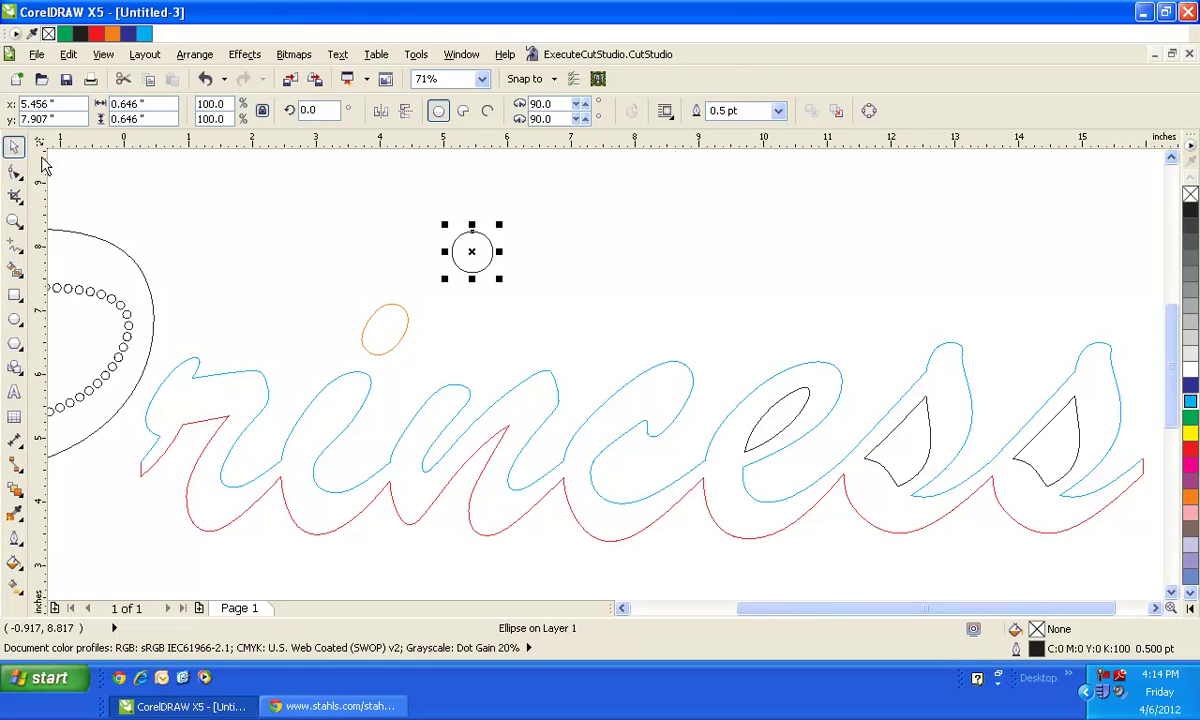
{"action": "left_click_drag", "start_coordinate": [130, 121], "coordinate": [110, 140]}
{"action": "type", "text": "3.3mm"}
{"action": "key", "text": "Return"}
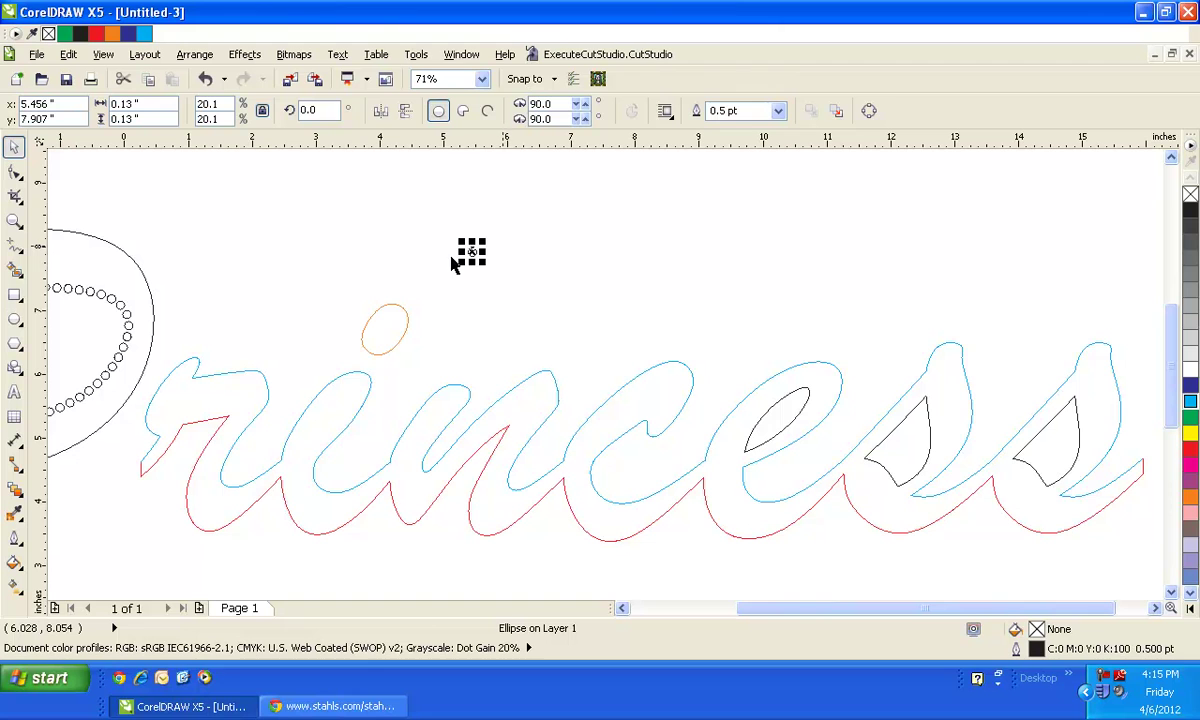
Step: Place a copy of the 3.3 mm circle about 0.9 inch to its right and blend the two circles together
{"action": "left_click_drag", "start_coordinate": [472, 252], "coordinate": [530, 252]}
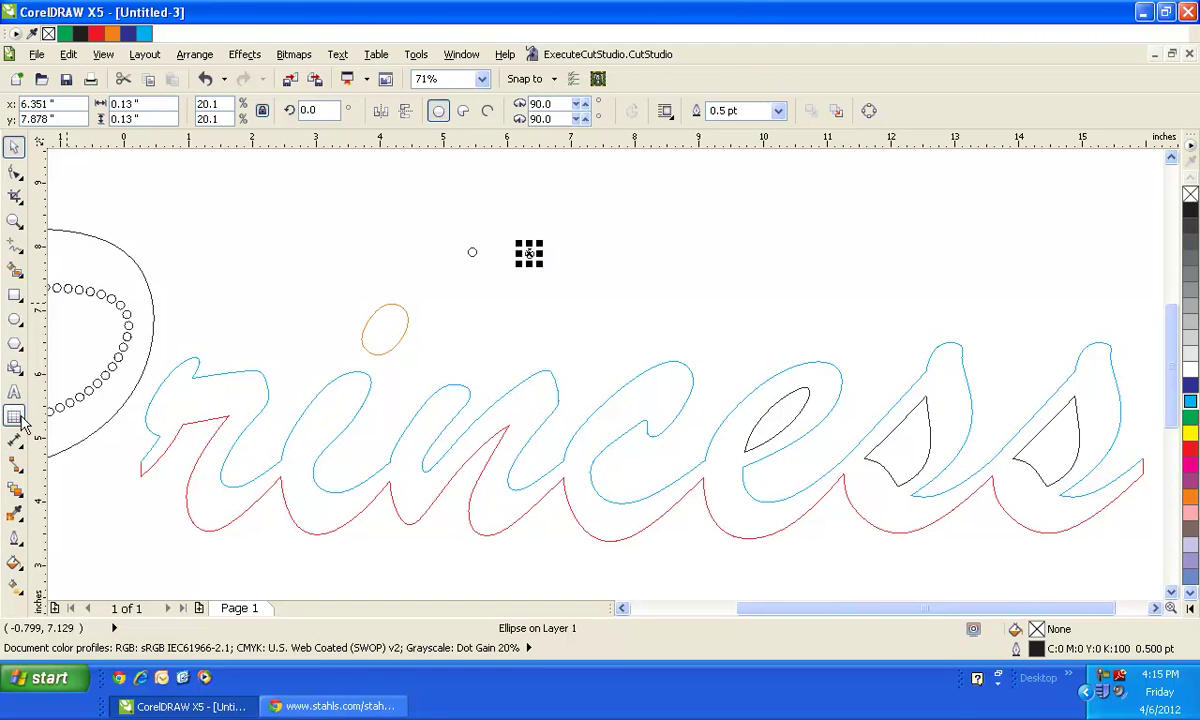
{"action": "left_click", "coordinate": [22, 492]}
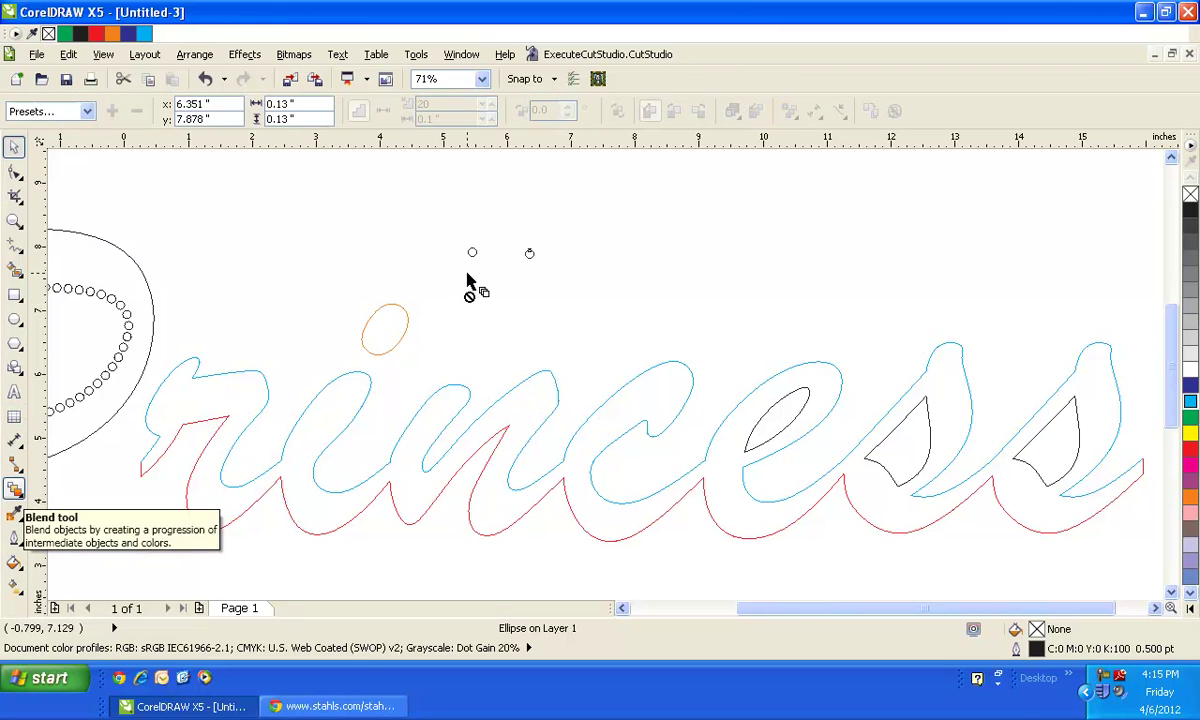
{"action": "left_click_drag", "start_coordinate": [473, 258], "coordinate": [532, 254]}
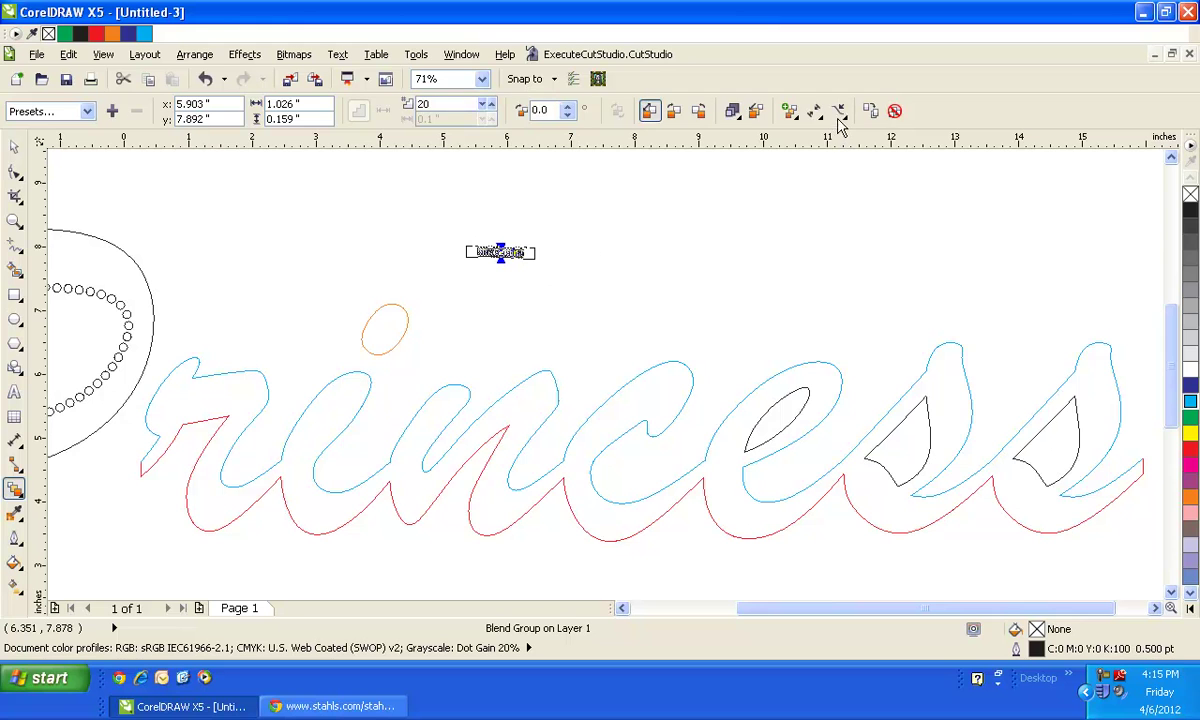
Step: Assign the cyan upper curve as the blend's new path and blend the circles along the full path
{"action": "left_click", "coordinate": [840, 112]}
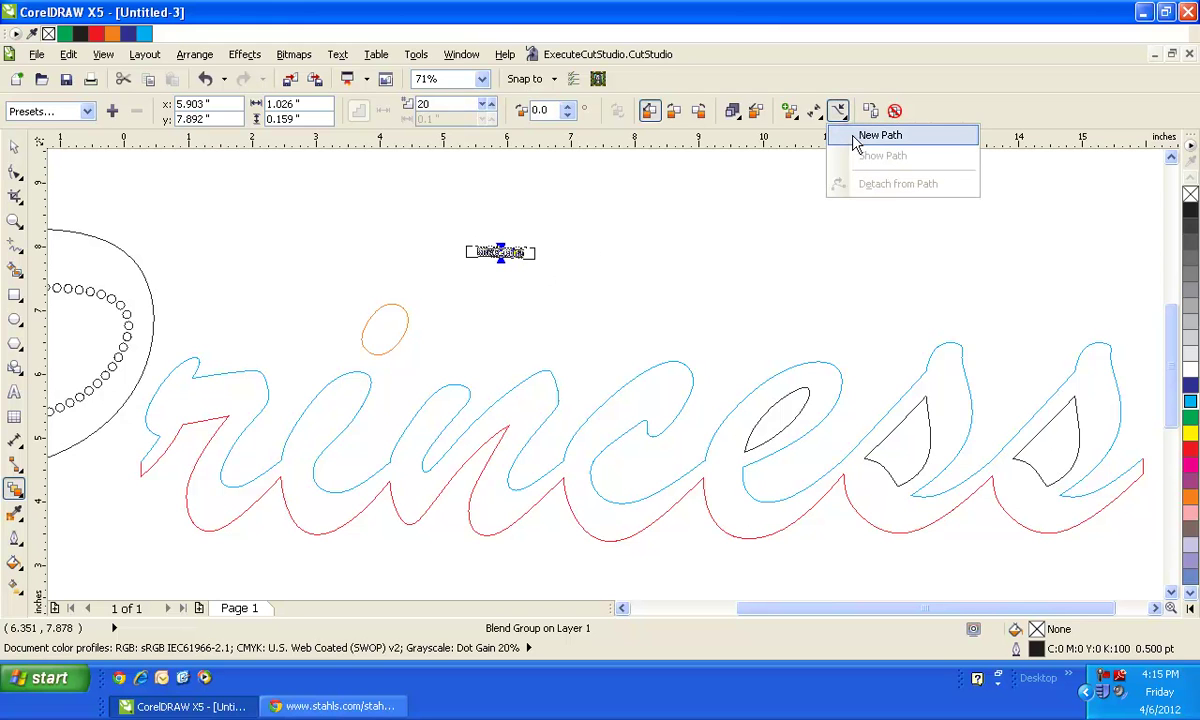
{"action": "left_click", "coordinate": [802, 133]}
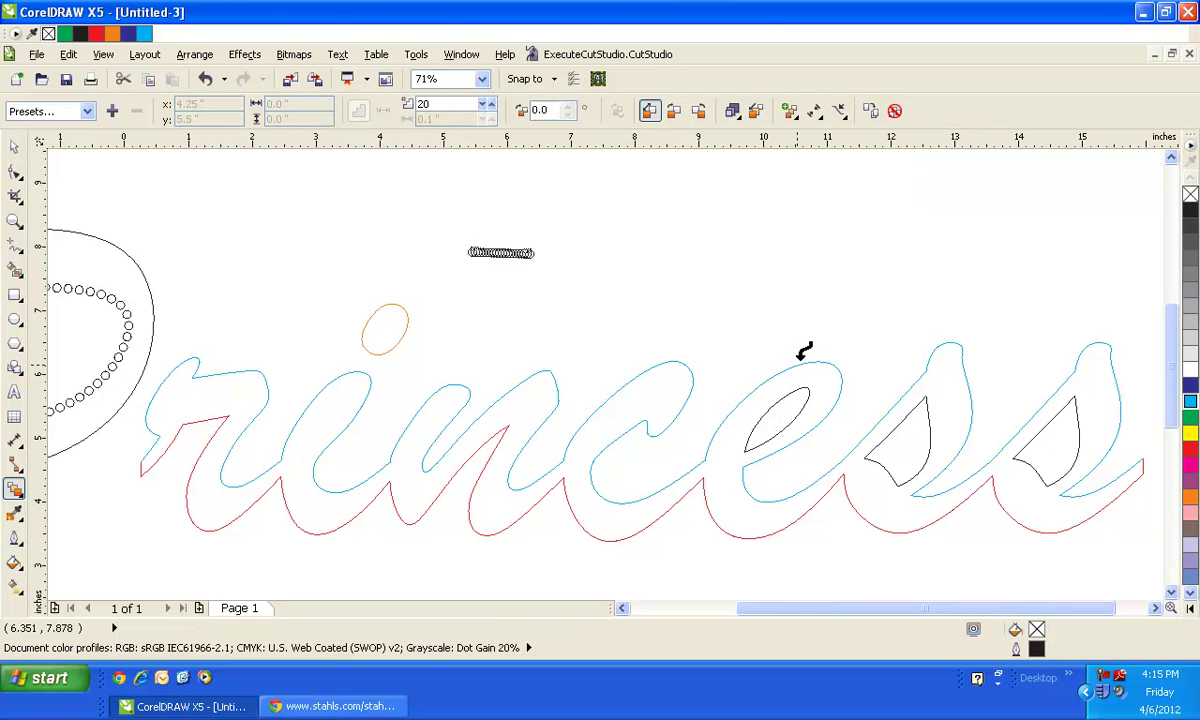
{"action": "left_click", "coordinate": [799, 366]}
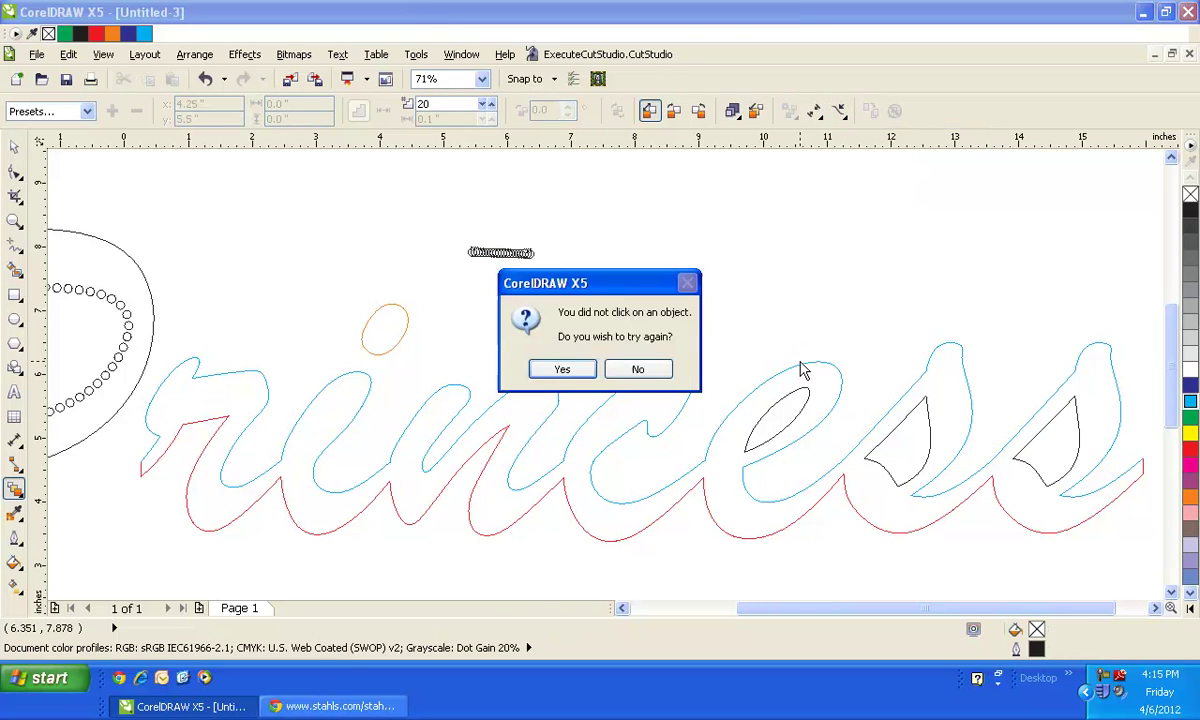
{"action": "left_click", "coordinate": [587, 371]}
{"action": "left_click", "coordinate": [785, 365]}
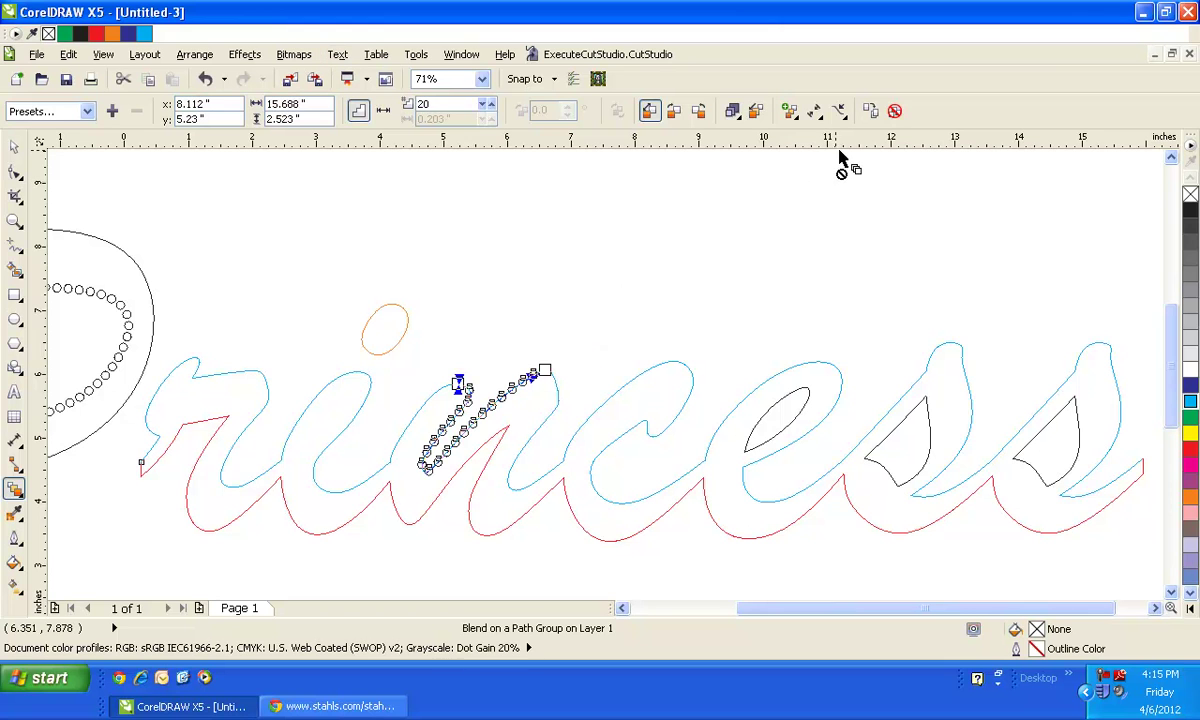
{"action": "left_click", "coordinate": [796, 114]}
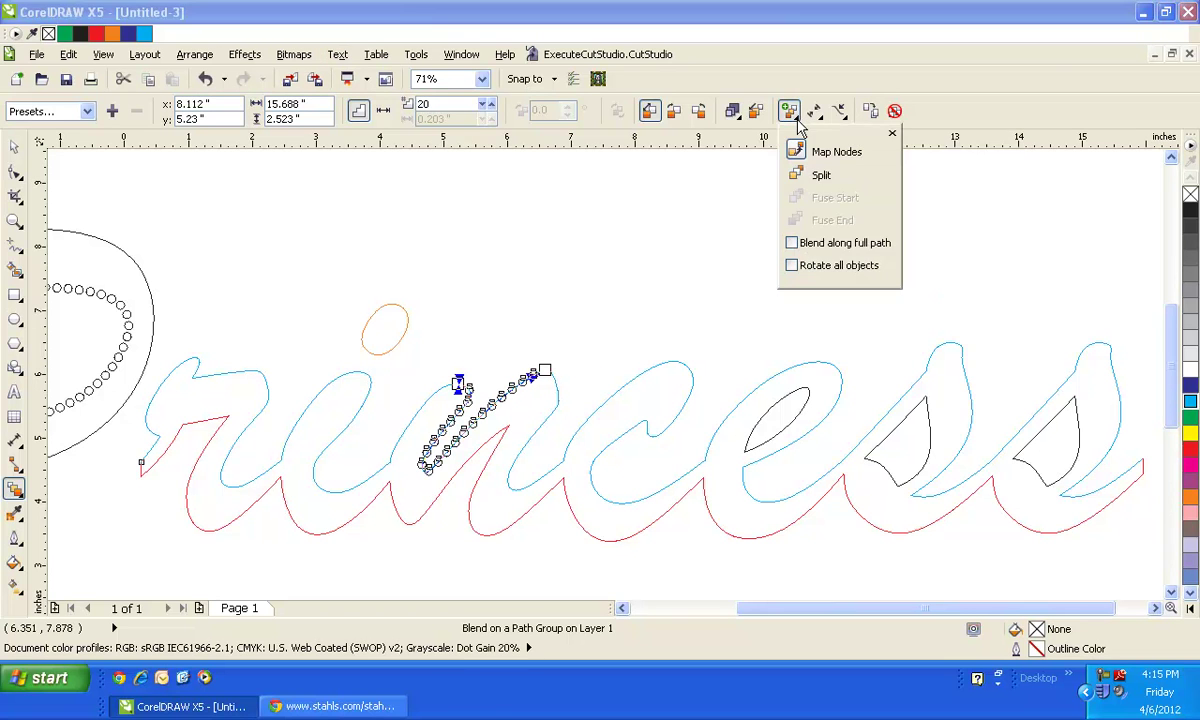
{"action": "left_click", "coordinate": [792, 244]}
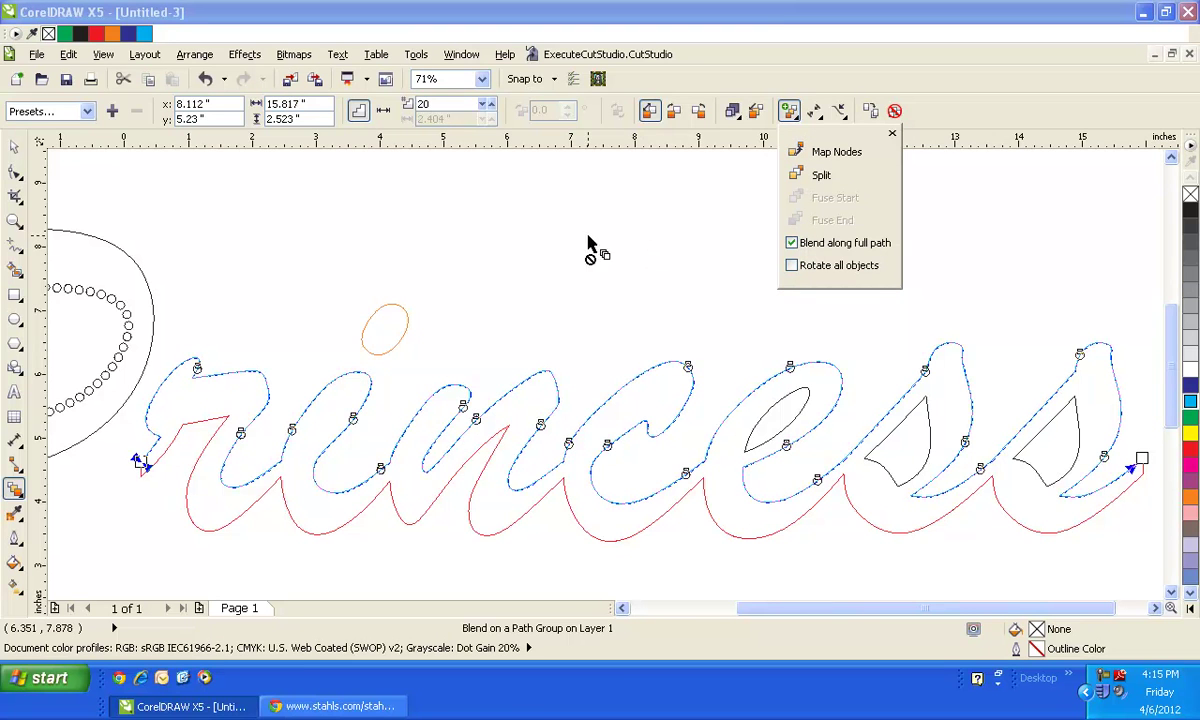
Step: Set the cyan path's blend to 200 steps and check the circle spacing around the two s letters
{"action": "left_click_drag", "start_coordinate": [435, 104], "coordinate": [390, 99]}
{"action": "type", "text": "2"}
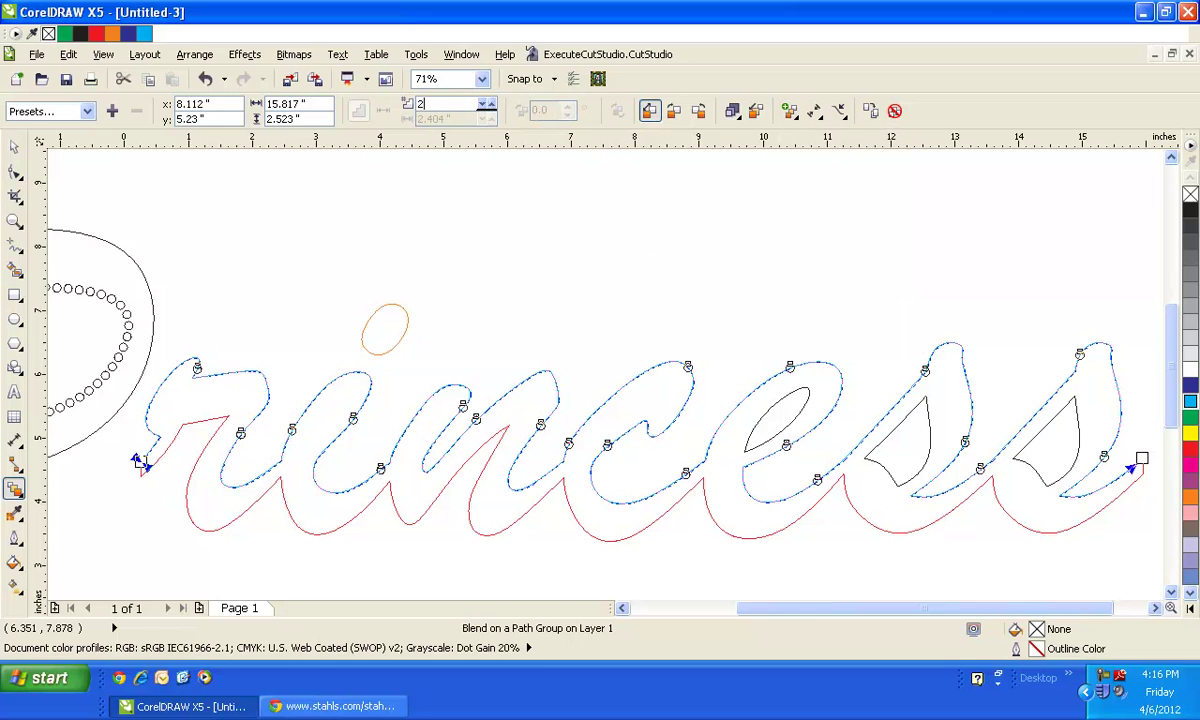
{"action": "key", "text": "Return"}
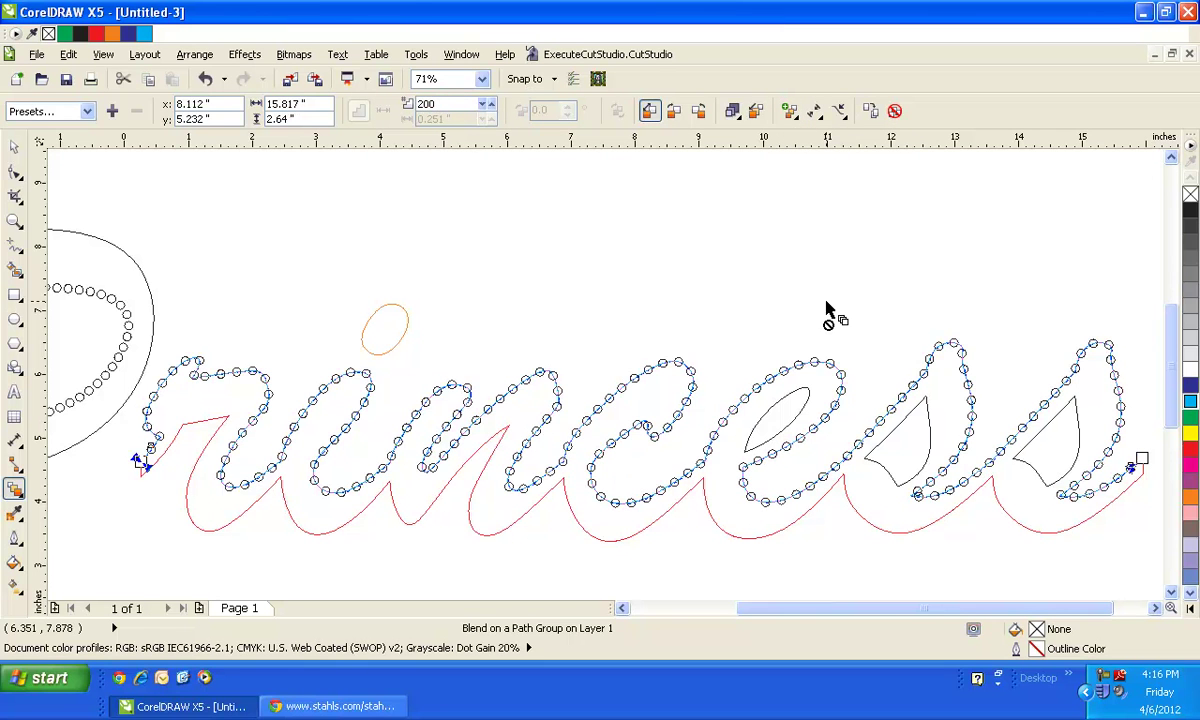
{"action": "left_click", "coordinate": [14, 146]}
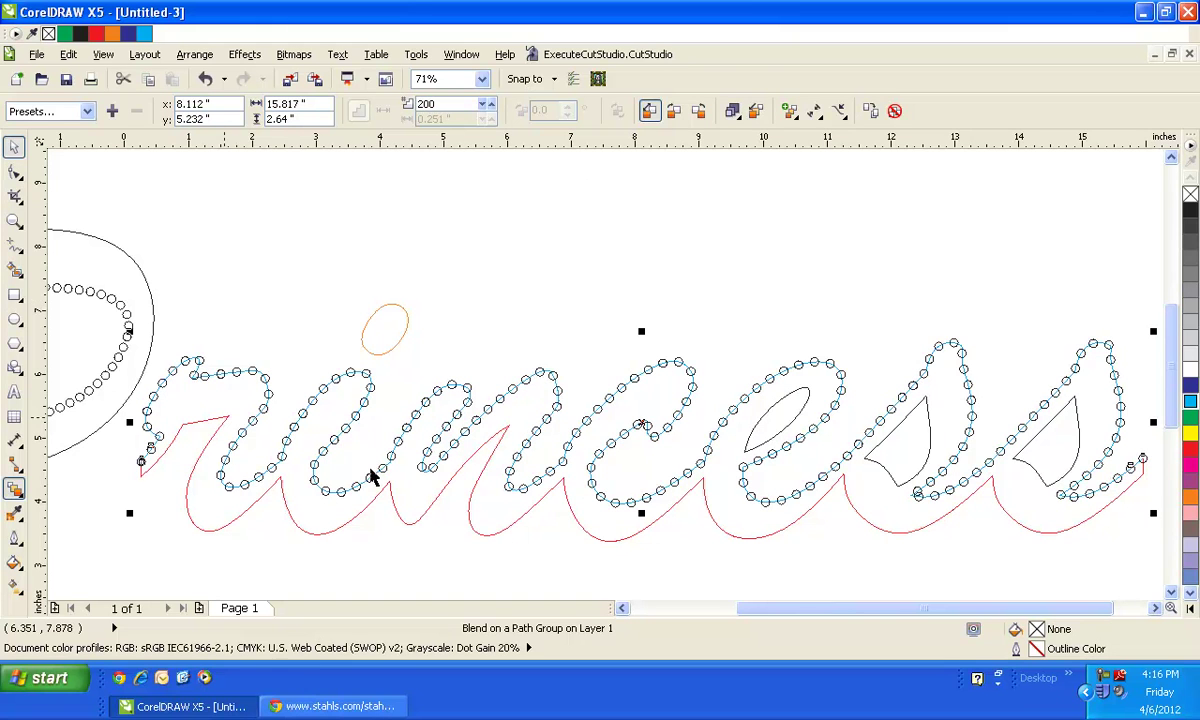
{"action": "left_click", "coordinate": [14, 222]}
{"action": "left_click_drag", "start_coordinate": [853, 374], "coordinate": [978, 521]}
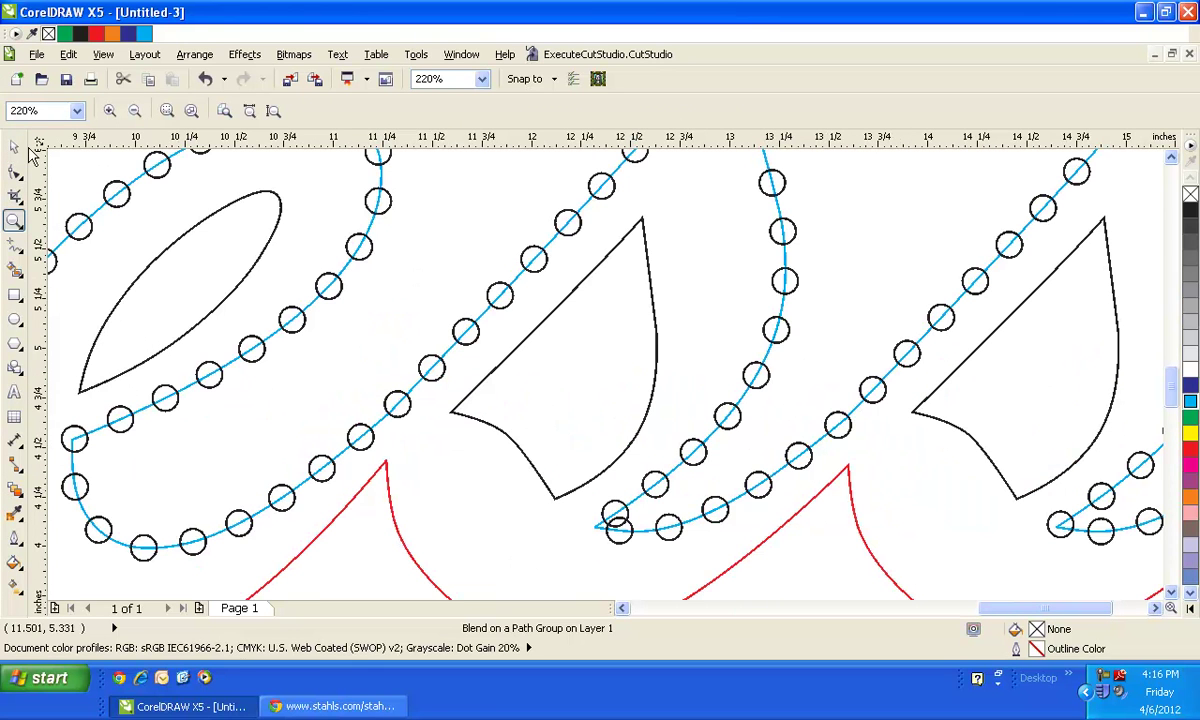
Step: Split the first s's closed inner outline at its three corner nodes and break it apart into separate curves
{"action": "left_click", "coordinate": [15, 145]}
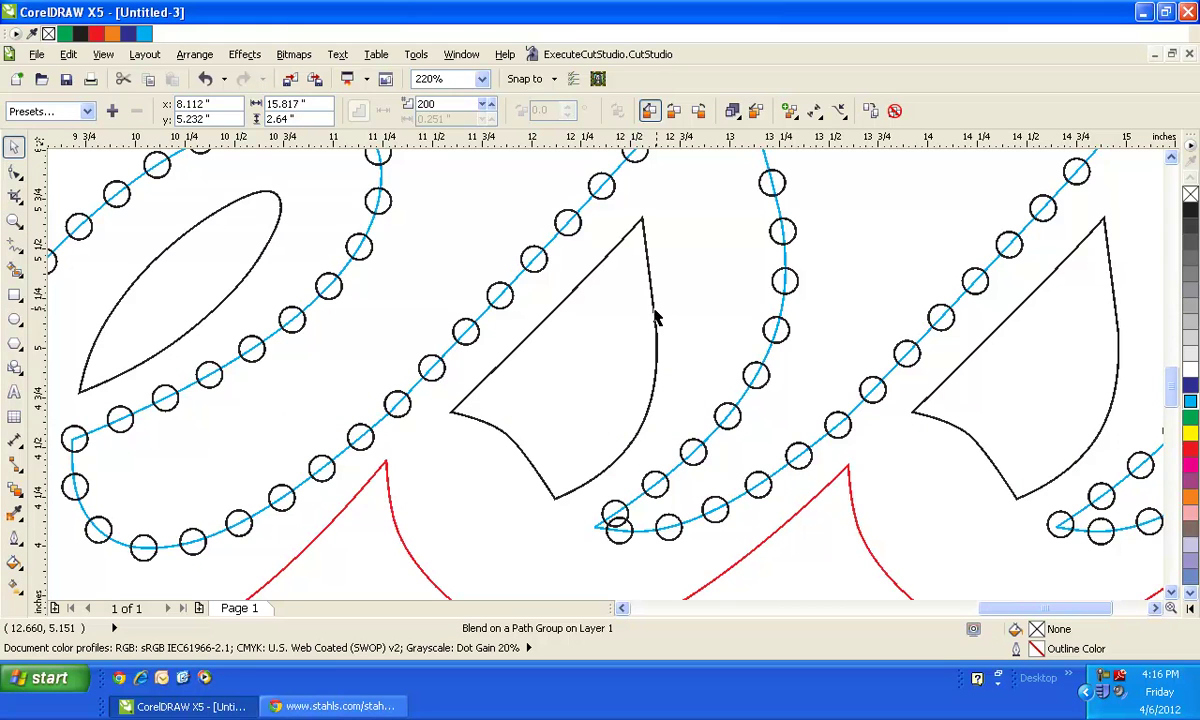
{"action": "left_click", "coordinate": [653, 311]}
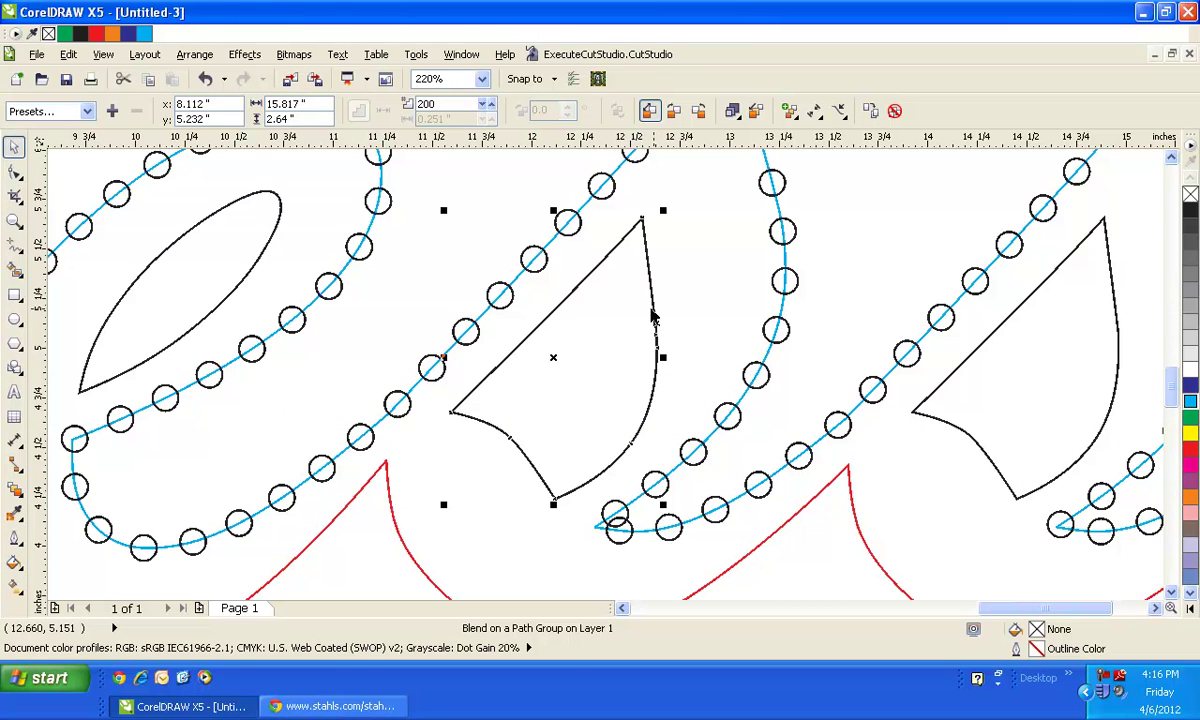
{"action": "left_click", "coordinate": [15, 171]}
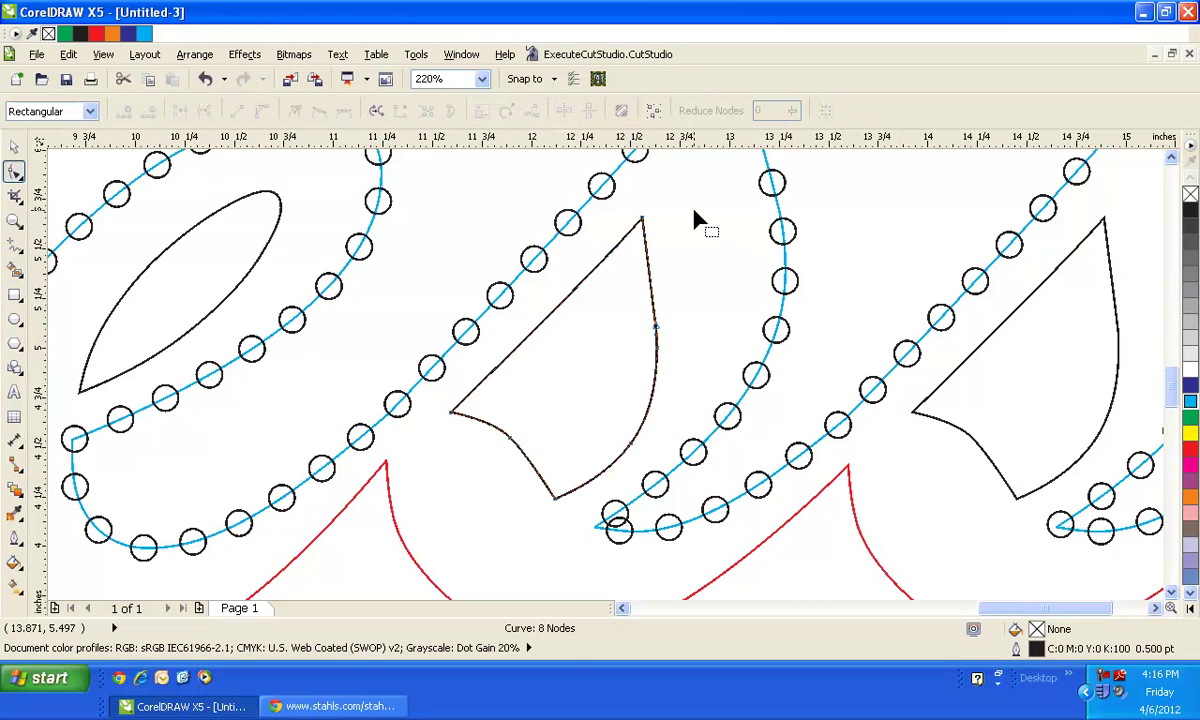
{"action": "left_click", "coordinate": [642, 219]}
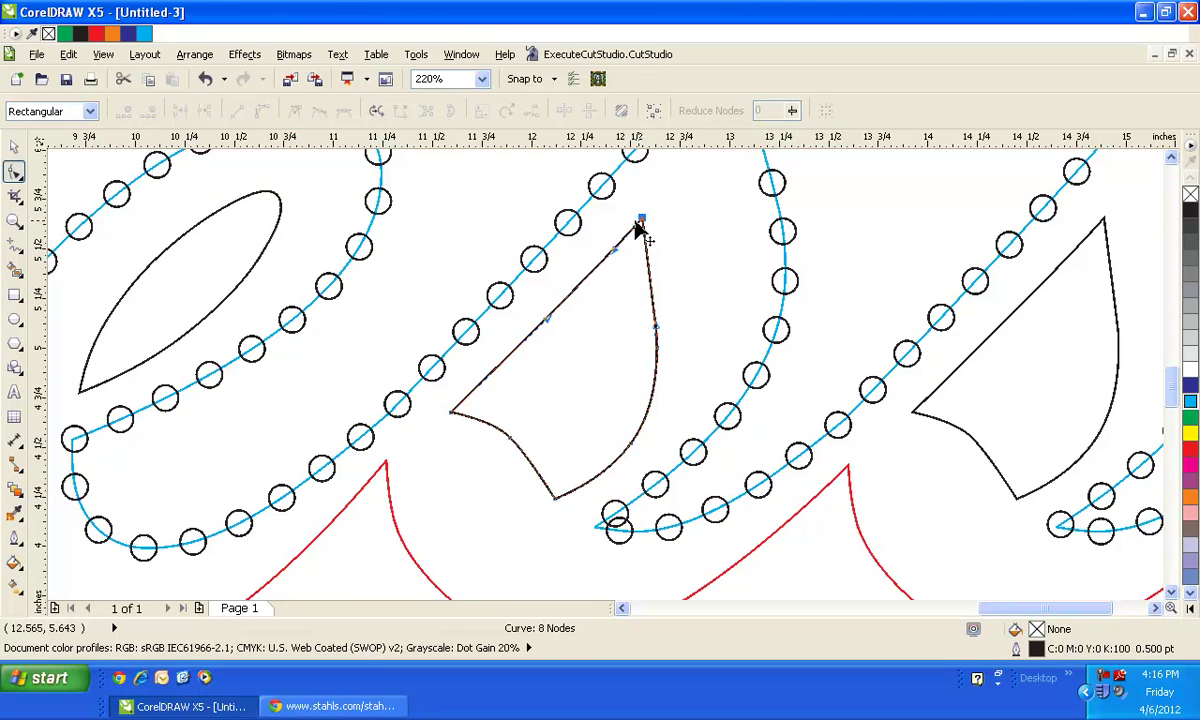
{"action": "key", "text": "ctrl+a"}
{"action": "double_click", "coordinate": [449, 413]}
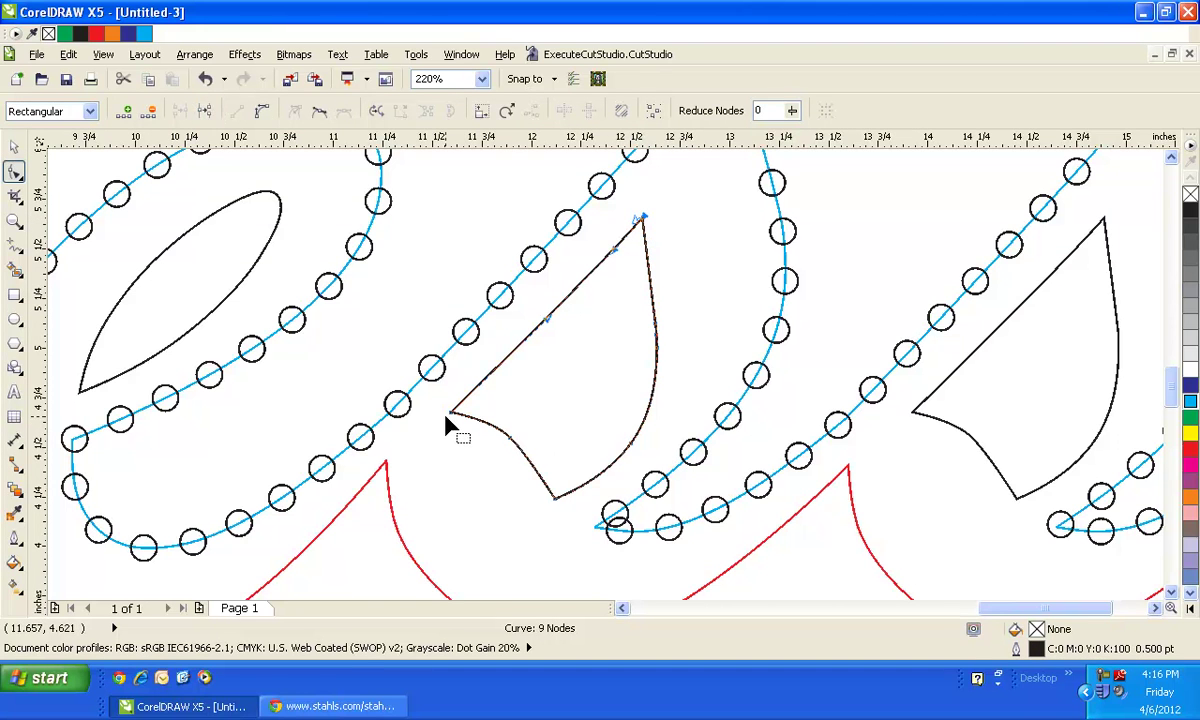
{"action": "left_click", "coordinate": [204, 110]}
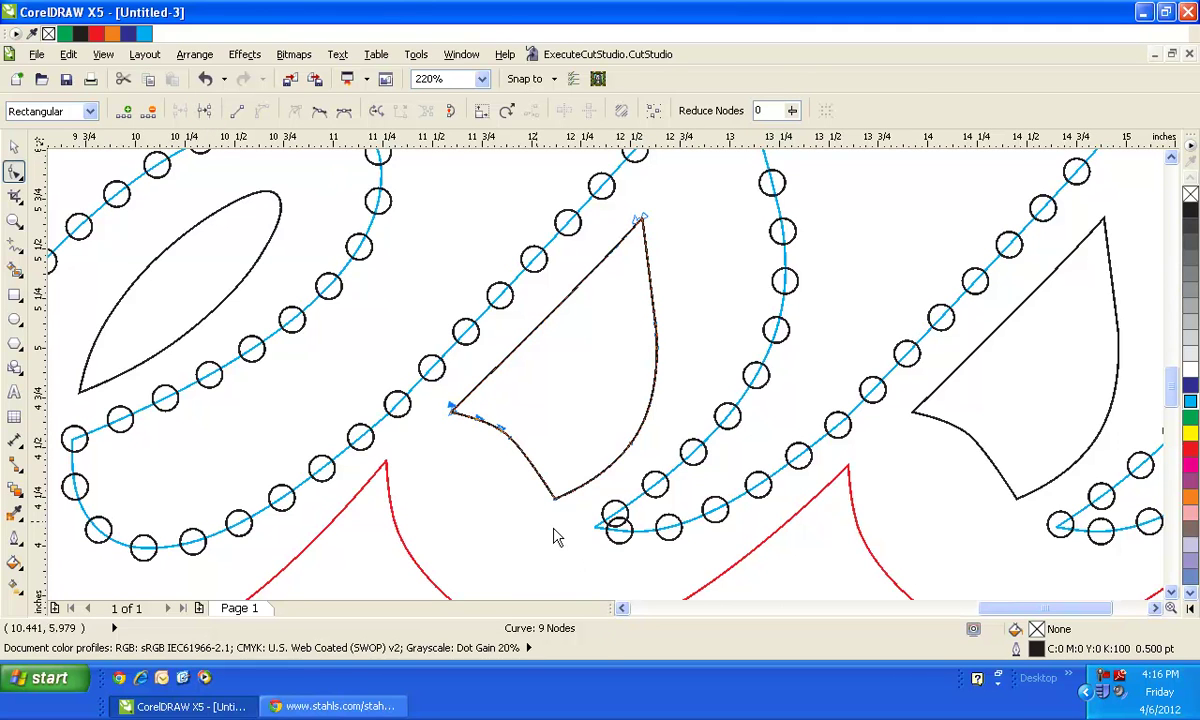
{"action": "left_click", "coordinate": [553, 498]}
{"action": "left_click", "coordinate": [553, 498]}
{"action": "left_click", "coordinate": [204, 110]}
{"action": "left_click", "coordinate": [194, 54]}
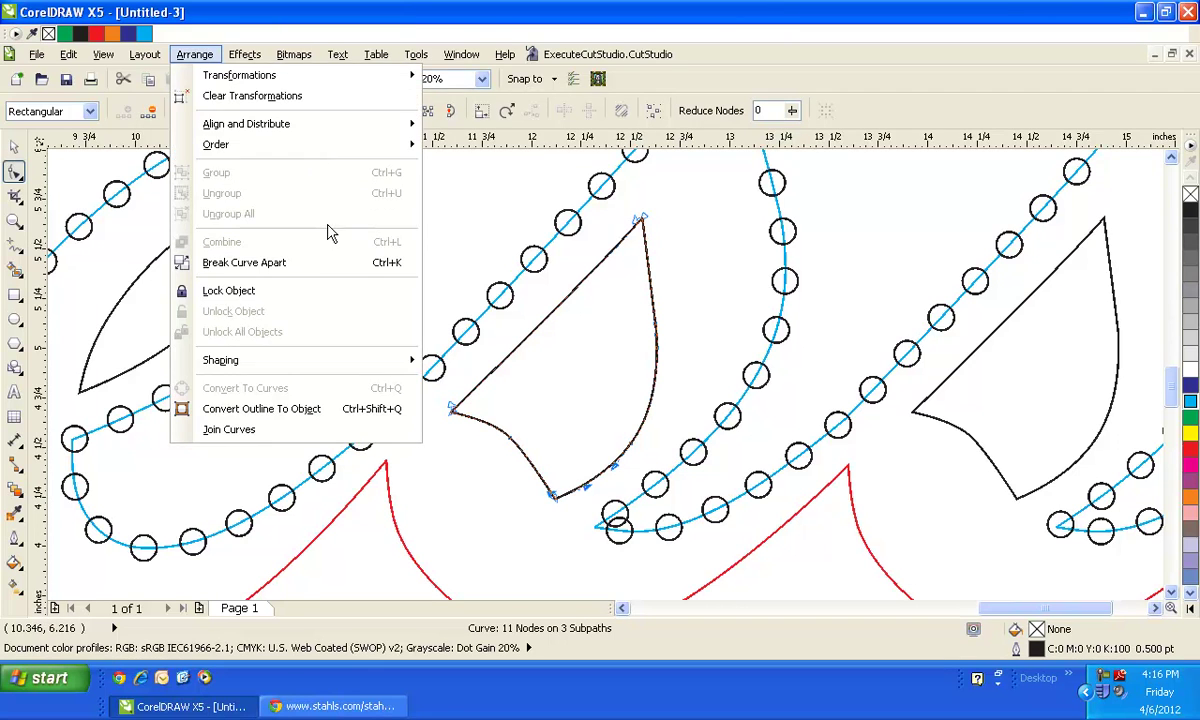
{"action": "left_click", "coordinate": [280, 265]}
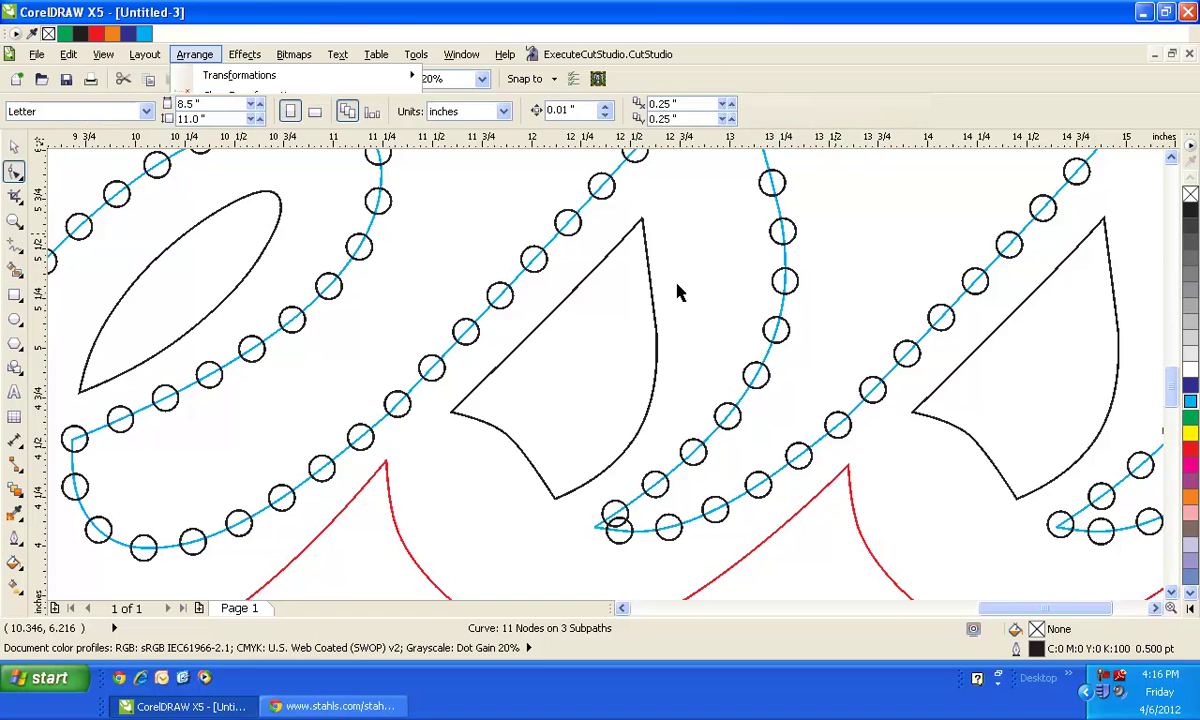
Step: Colour the outlines of the three split curves: curved side magenta, straight diagonal grey-brown and short lower edge green
{"action": "left_click", "coordinate": [652, 299]}
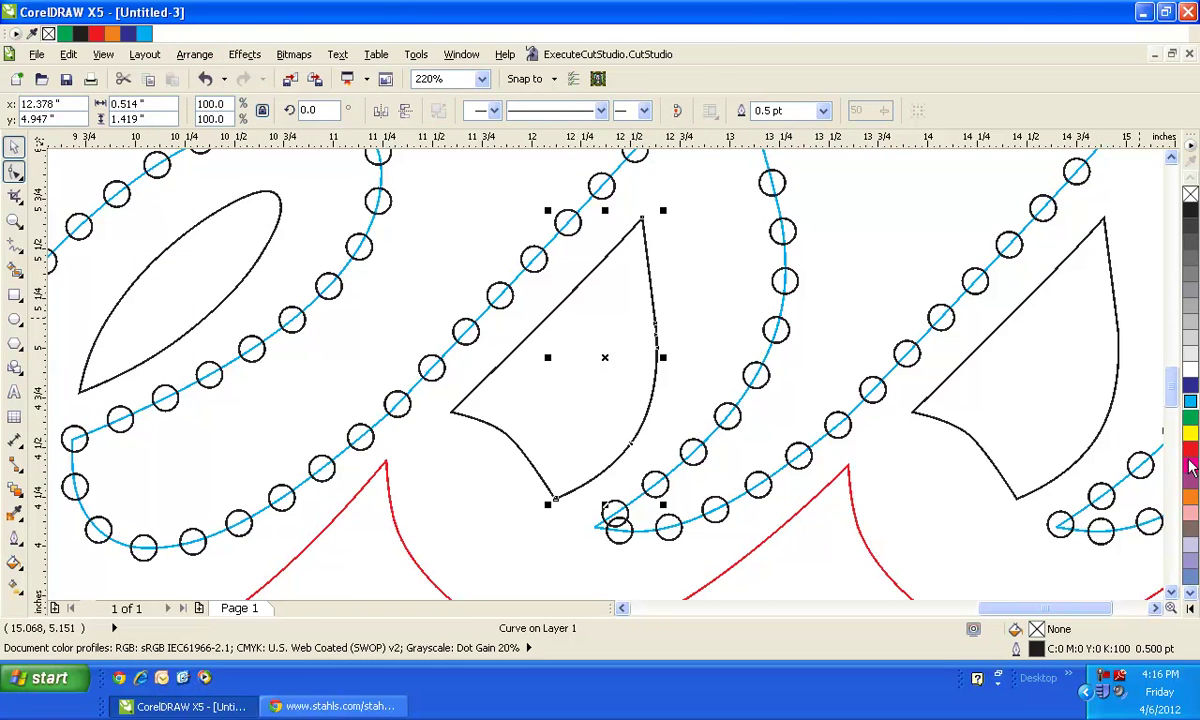
{"action": "left_click", "coordinate": [757, 417]}
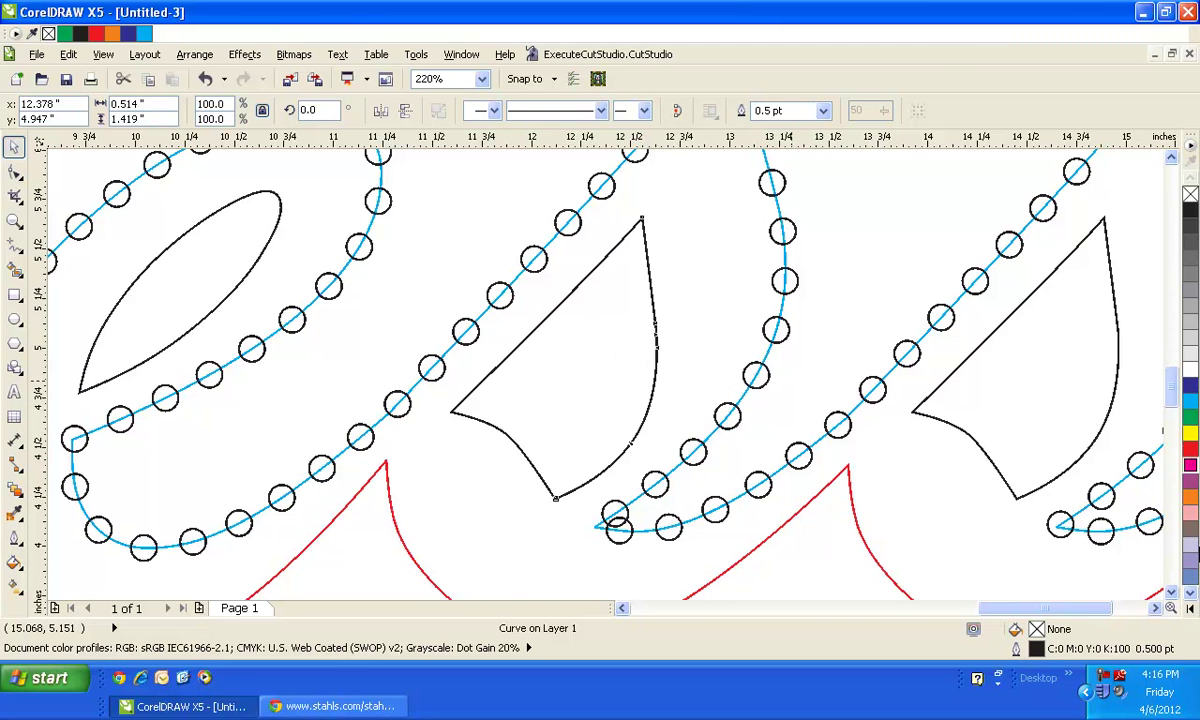
{"action": "key", "text": "Tab"}
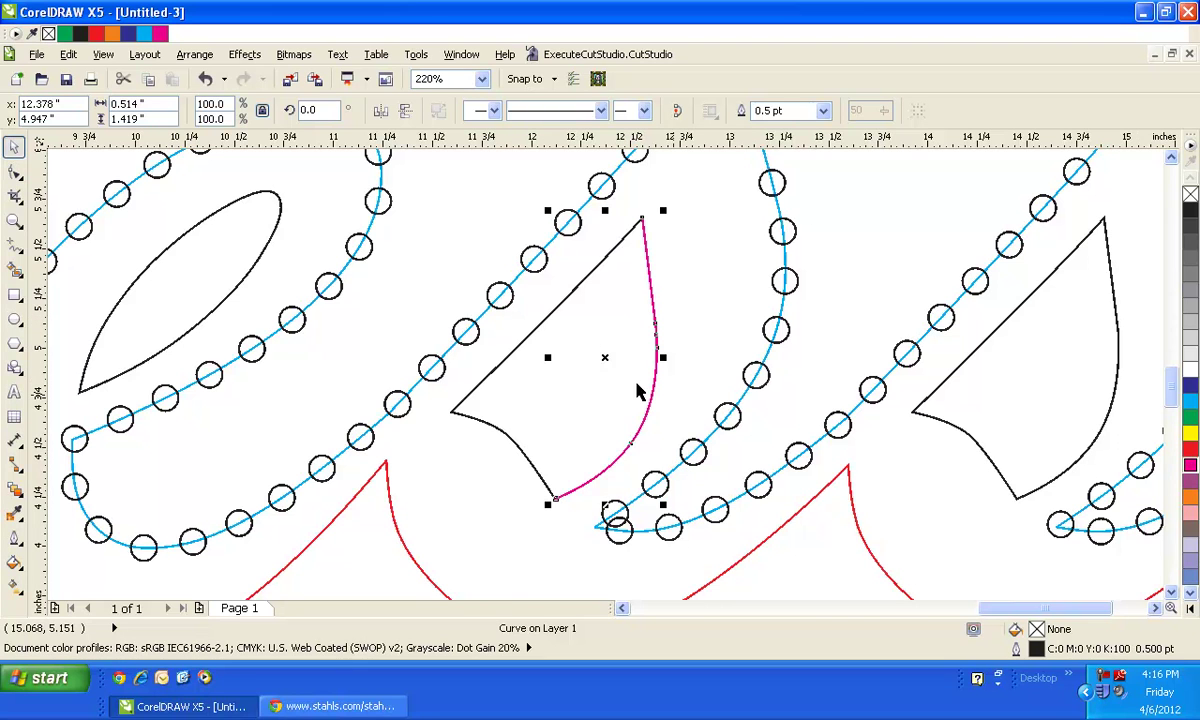
{"action": "left_click", "coordinate": [545, 330]}
{"action": "left_click", "coordinate": [546, 319]}
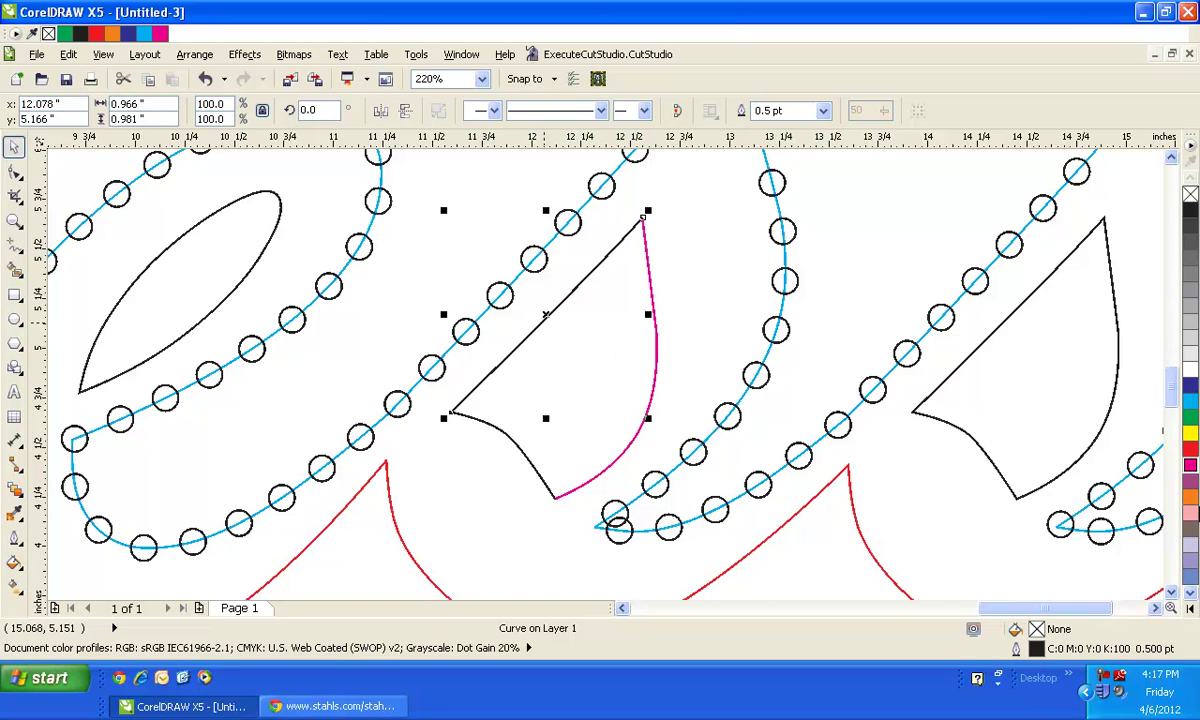
{"action": "right_click", "coordinate": [1190, 527]}
{"action": "left_click", "coordinate": [487, 422]}
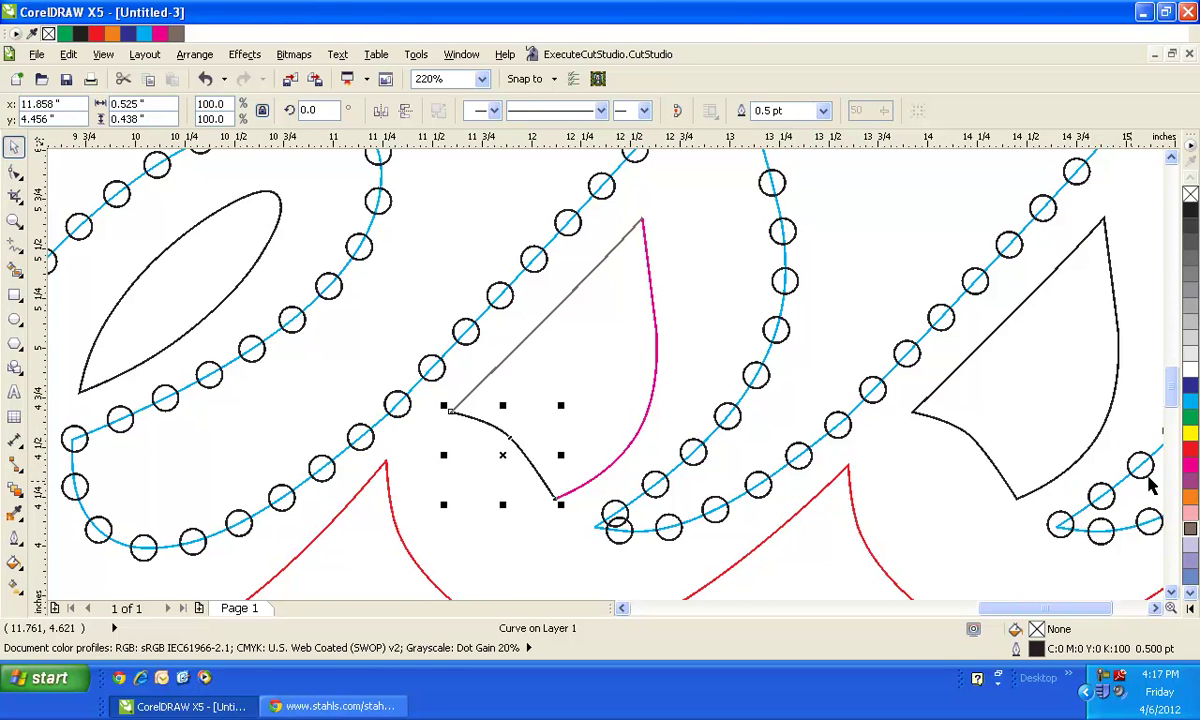
{"action": "right_click", "coordinate": [1188, 418]}
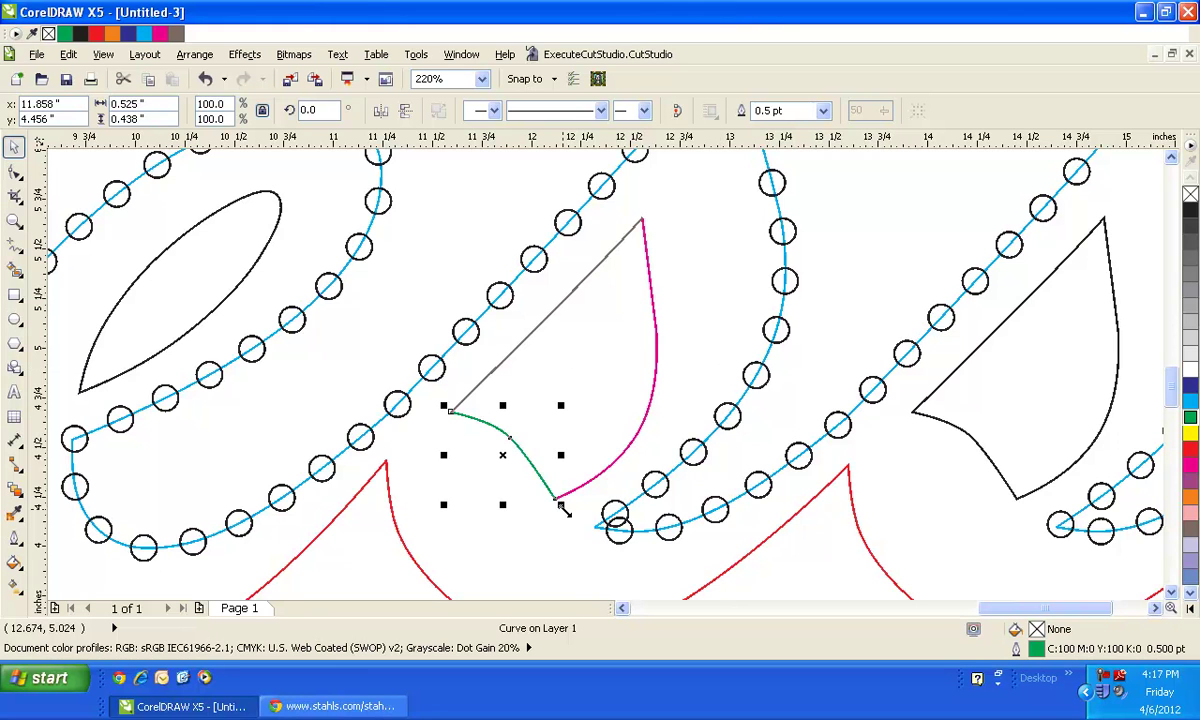
Step: Break the cyan path's circle blend apart and ungroup it into individual circles
{"action": "left_click", "coordinate": [609, 543]}
{"action": "left_click", "coordinate": [617, 553]}
{"action": "left_click", "coordinate": [620, 546]}
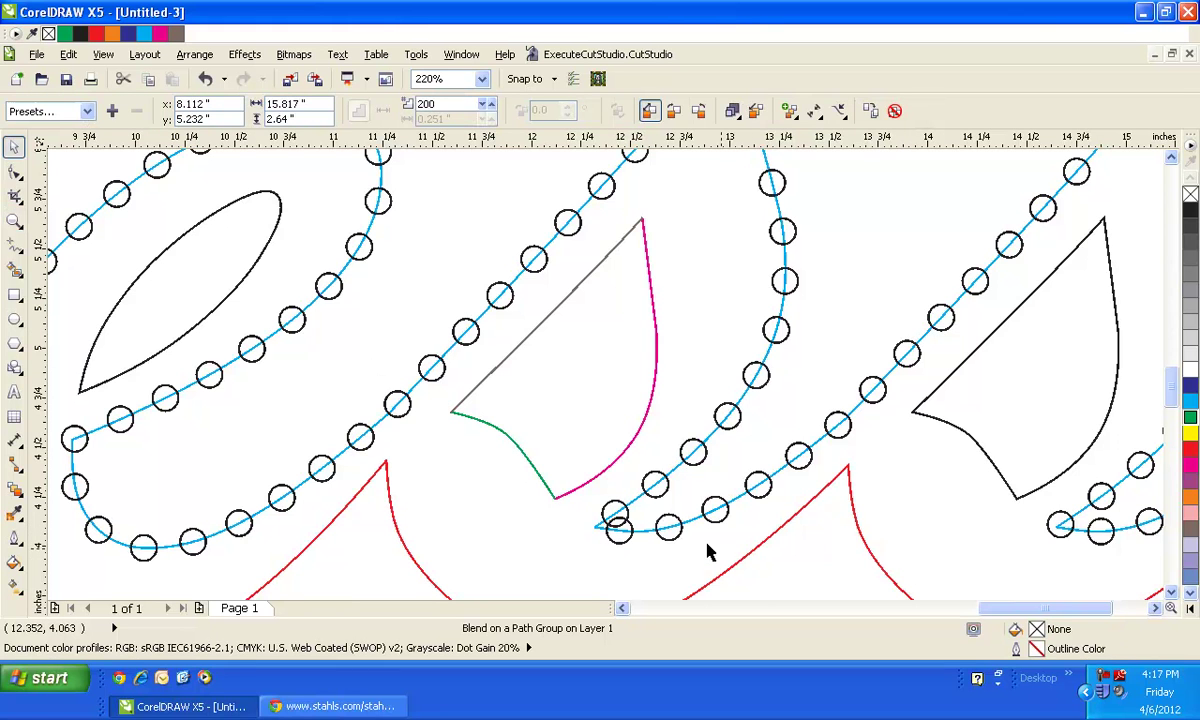
{"action": "left_click", "coordinate": [14, 220]}
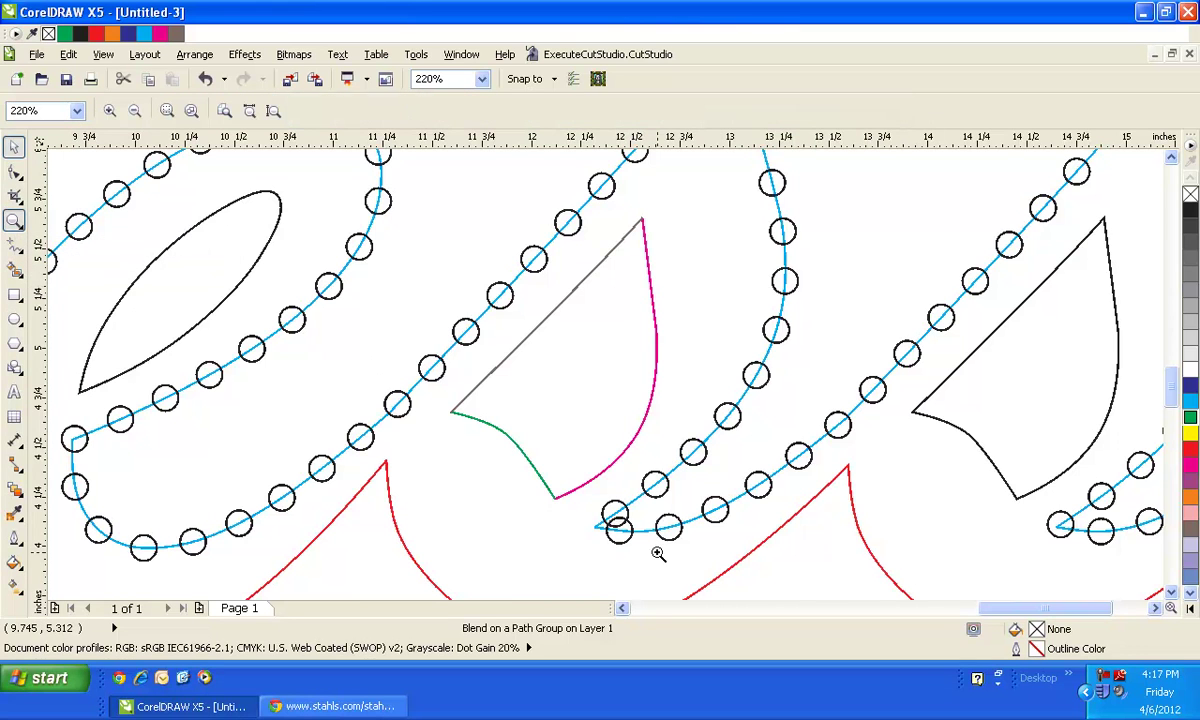
{"action": "left_click_drag", "start_coordinate": [545, 470], "coordinate": [694, 573]}
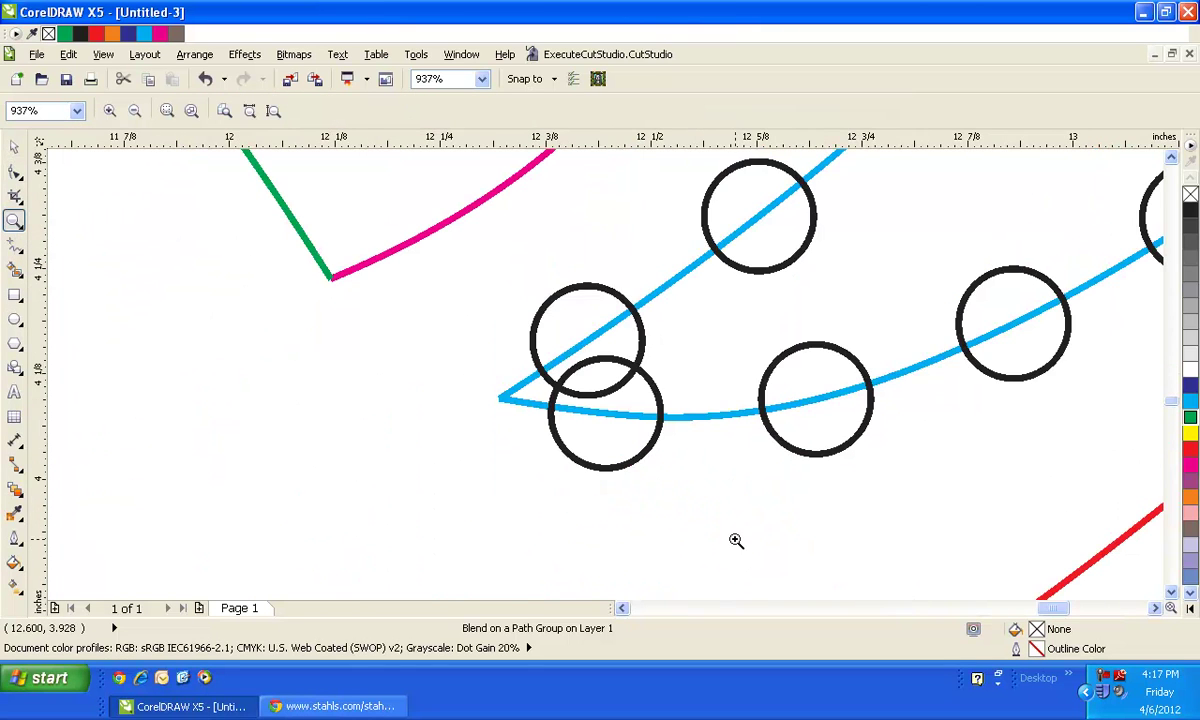
{"action": "left_click", "coordinate": [13, 147]}
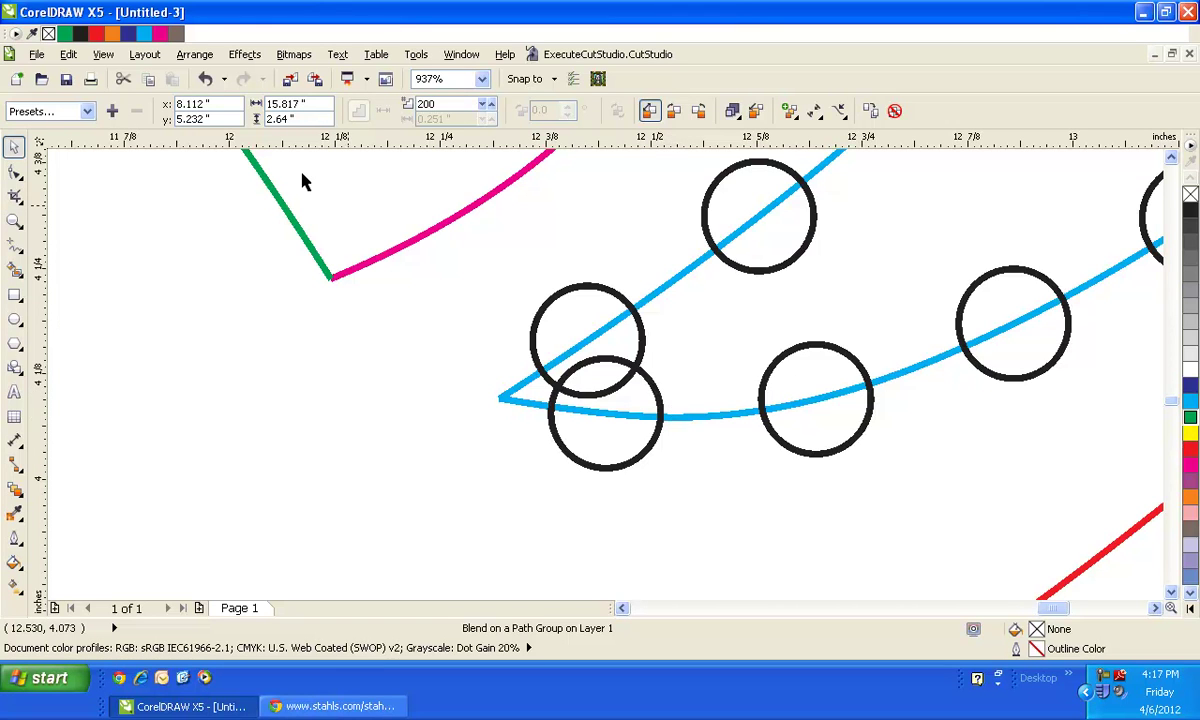
{"action": "left_click", "coordinate": [192, 55]}
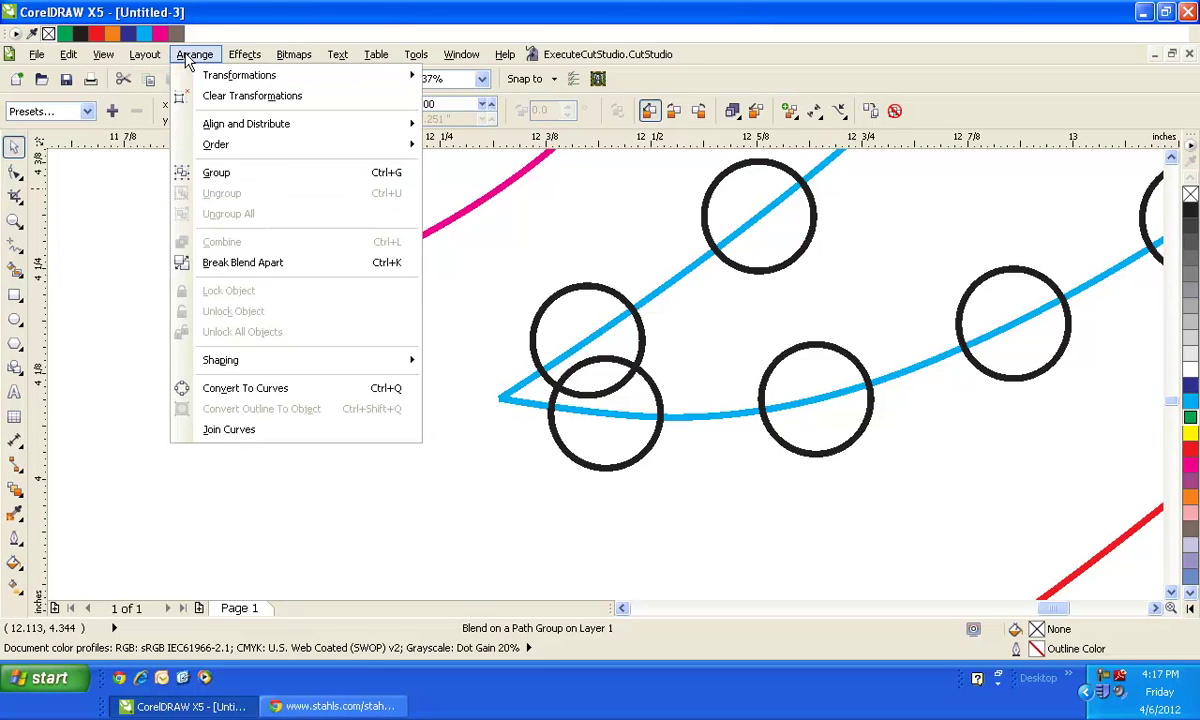
{"action": "left_click", "coordinate": [230, 260]}
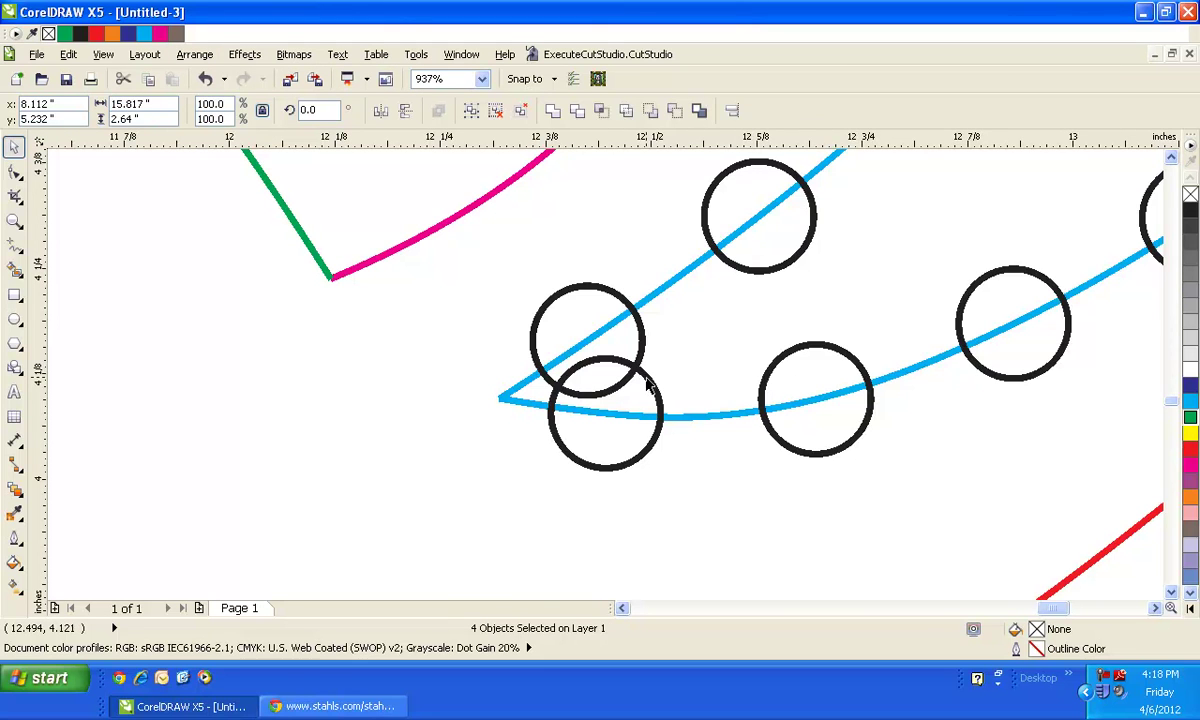
{"action": "left_click", "coordinate": [195, 56]}
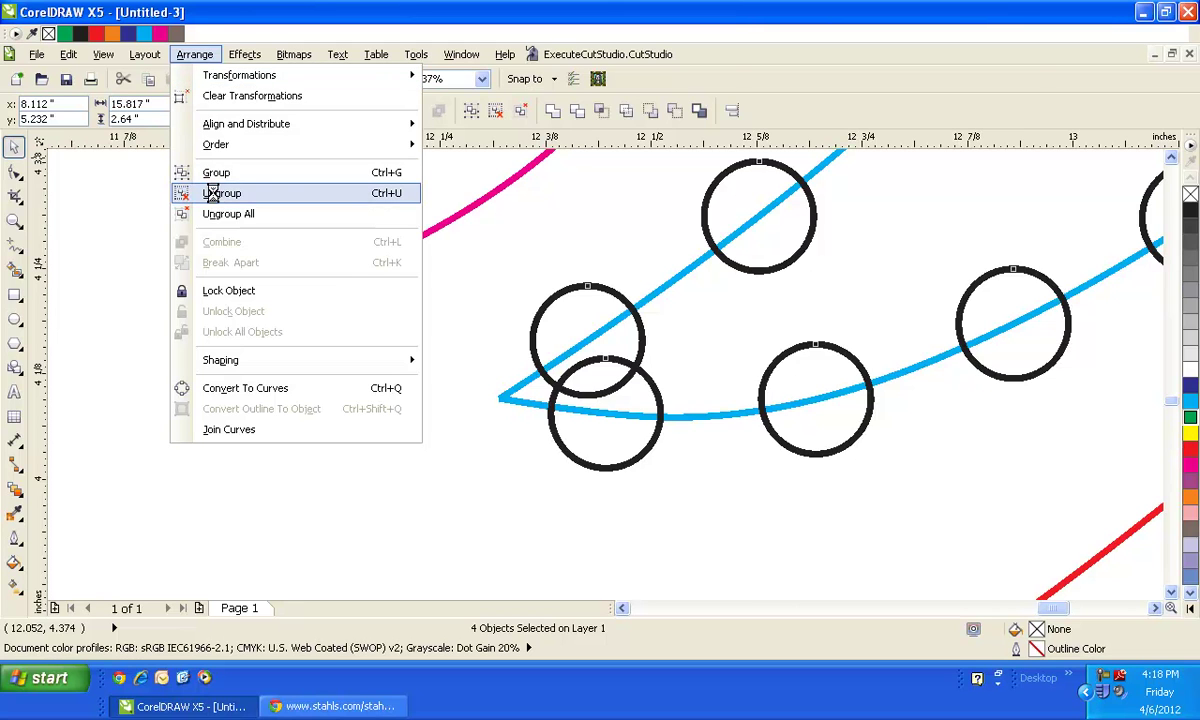
Step: Delete the lower of the two overlapping circles at the cyan curve's sharp tip and move the remaining circle between the two converging lines
{"action": "left_click", "coordinate": [656, 383]}
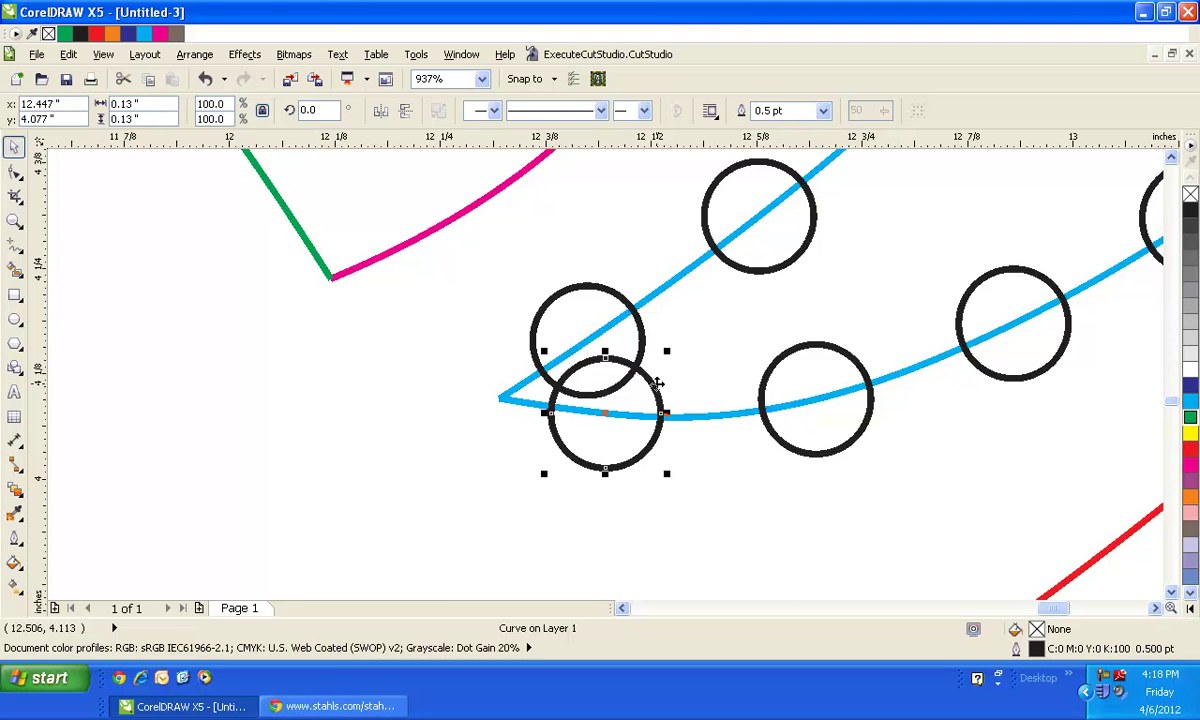
{"action": "key", "text": "Delete"}
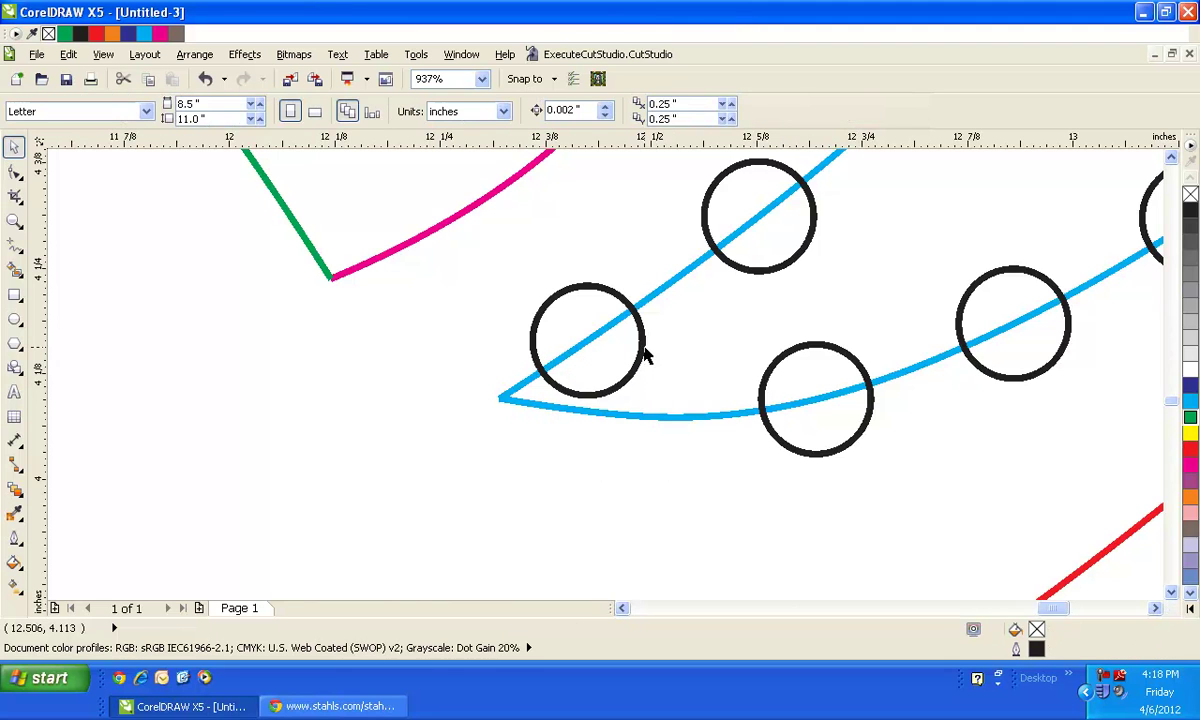
{"action": "left_click_drag", "start_coordinate": [643, 348], "coordinate": [613, 364]}
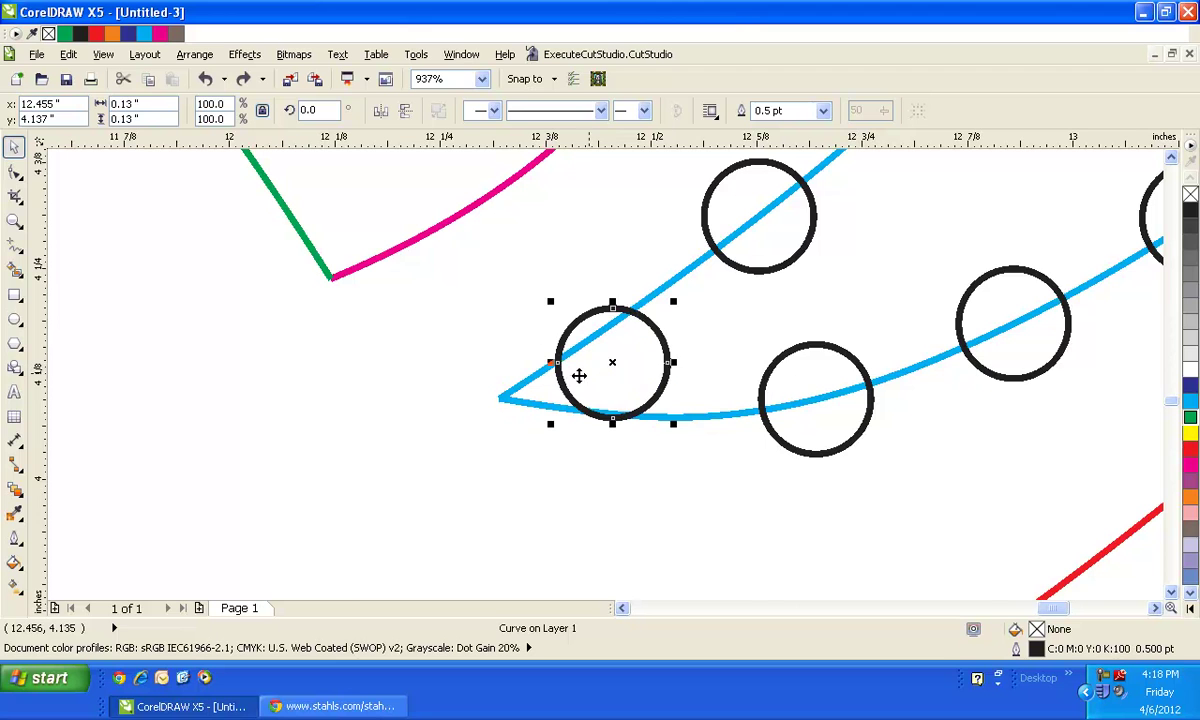
{"action": "left_click", "coordinate": [517, 398]}
{"action": "left_click", "coordinate": [515, 398]}
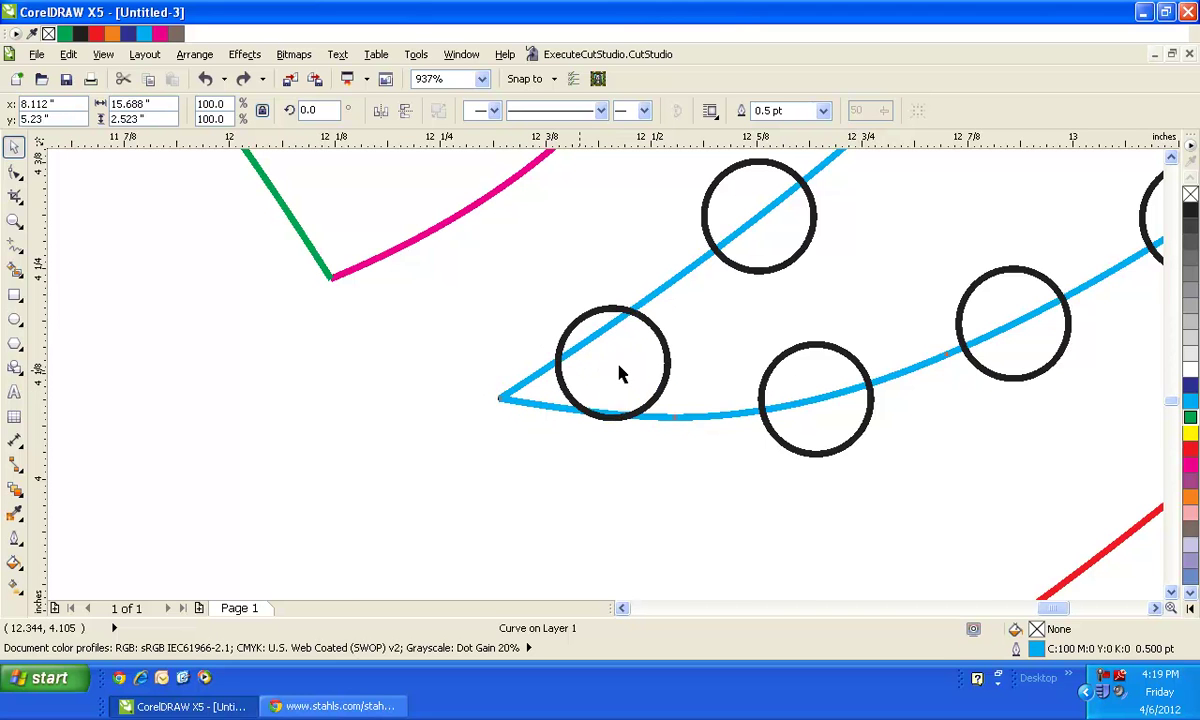